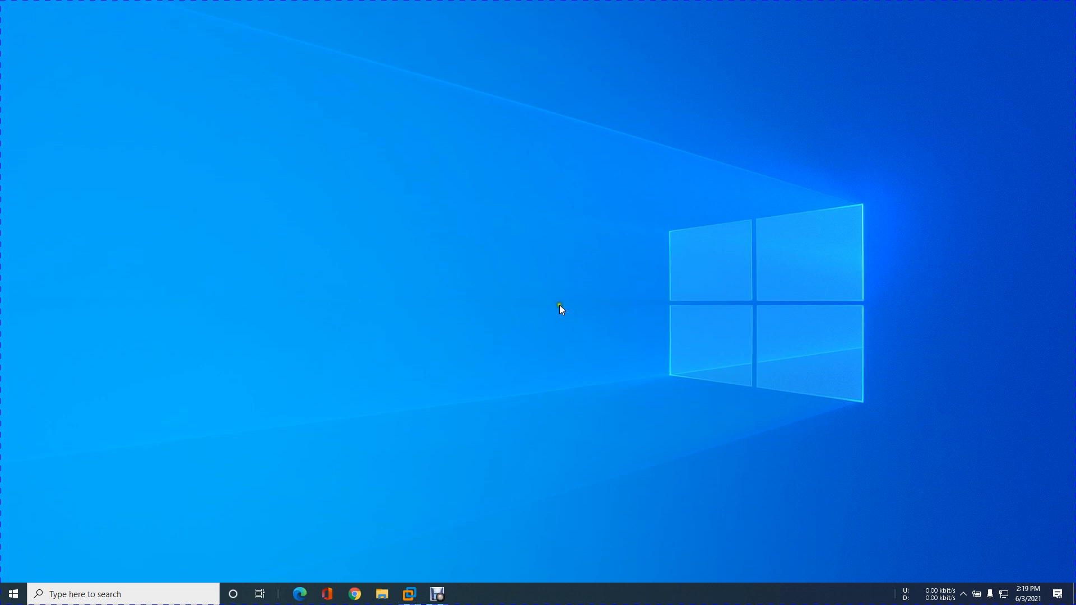
pyautogui.click(559, 304)
pyautogui.click(559, 304)
pyautogui.click(559, 305)
# Switch to the JSP.lab.local machine in VMware Workstation and view the summaries of W2k19-User-02 and SUSE Linux Enterprise-User04 in vSphere Client
pyautogui.moveTo(409, 594)
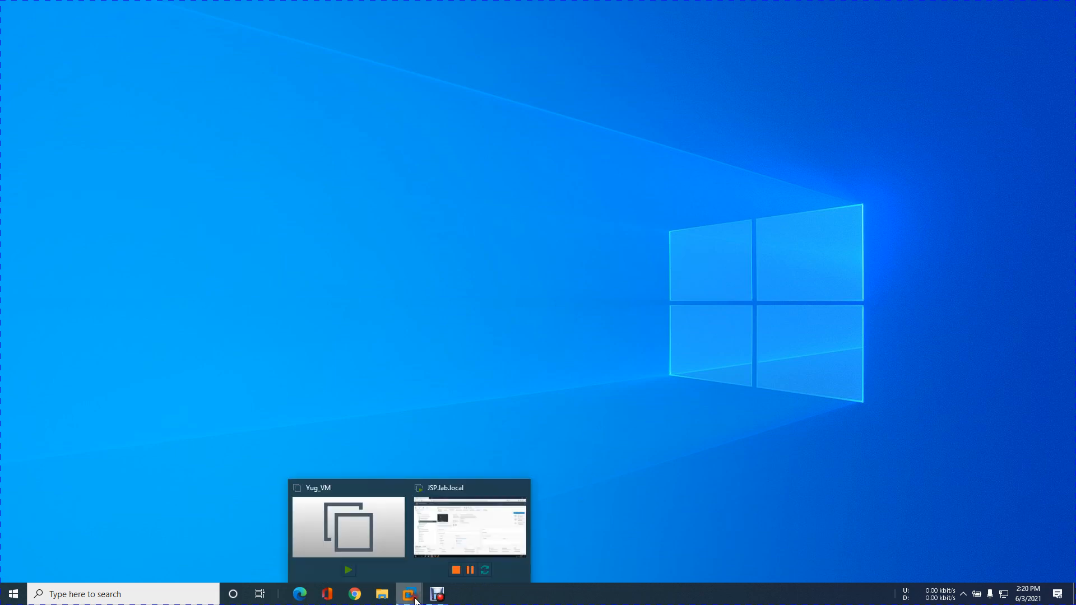
pyautogui.click(415, 553)
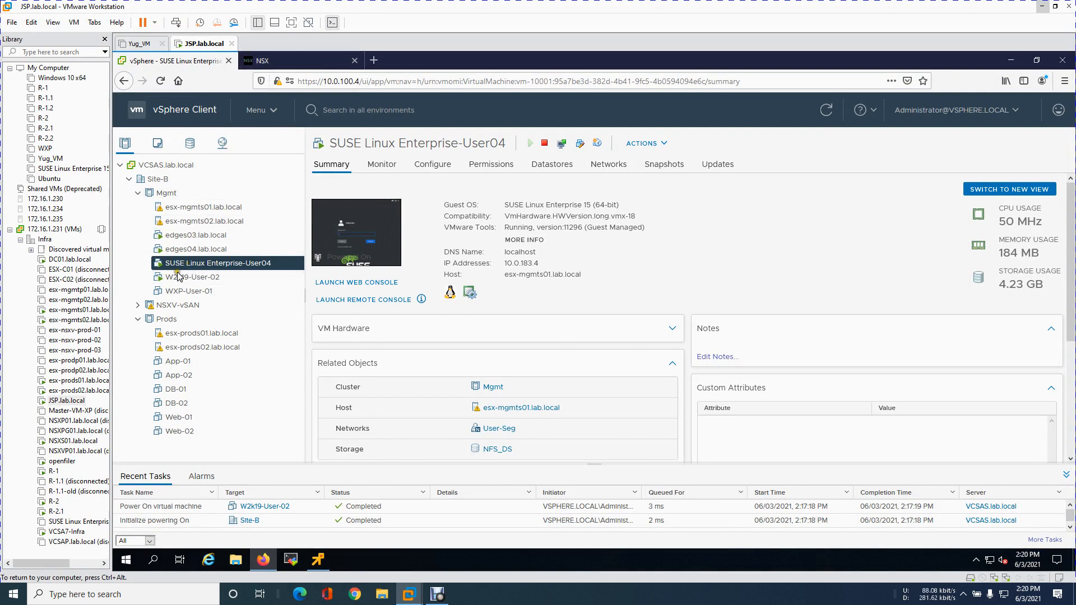
pyautogui.click(203, 280)
pyautogui.click(228, 263)
pyautogui.click(217, 270)
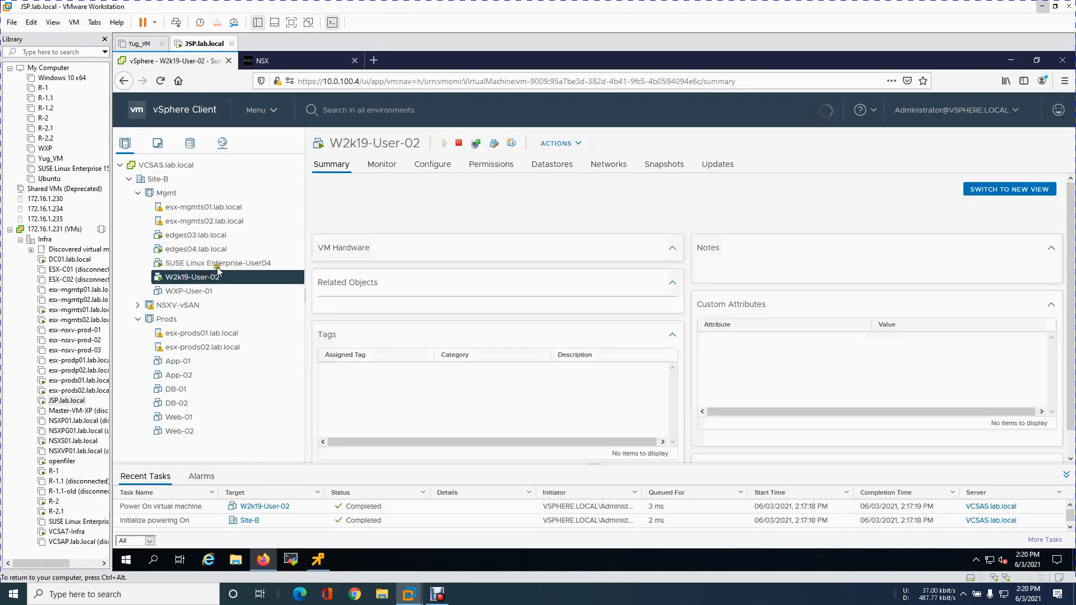
pyautogui.click(230, 267)
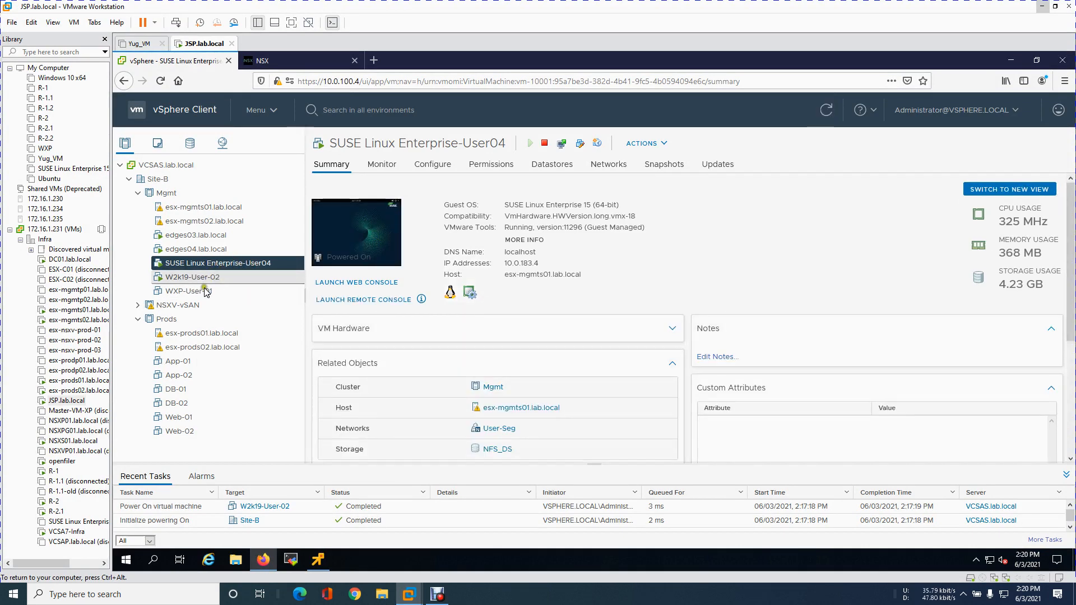
# Switch to NSX-T and review which virtual machines are effective members of the User-Group inventory group
pyautogui.click(310, 62)
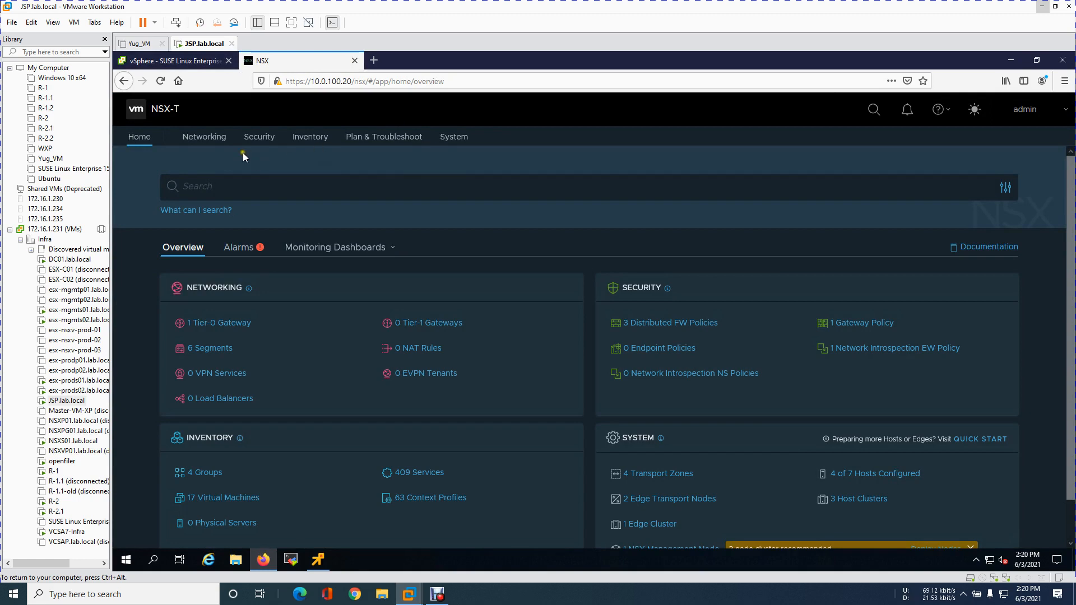
pyautogui.click(309, 137)
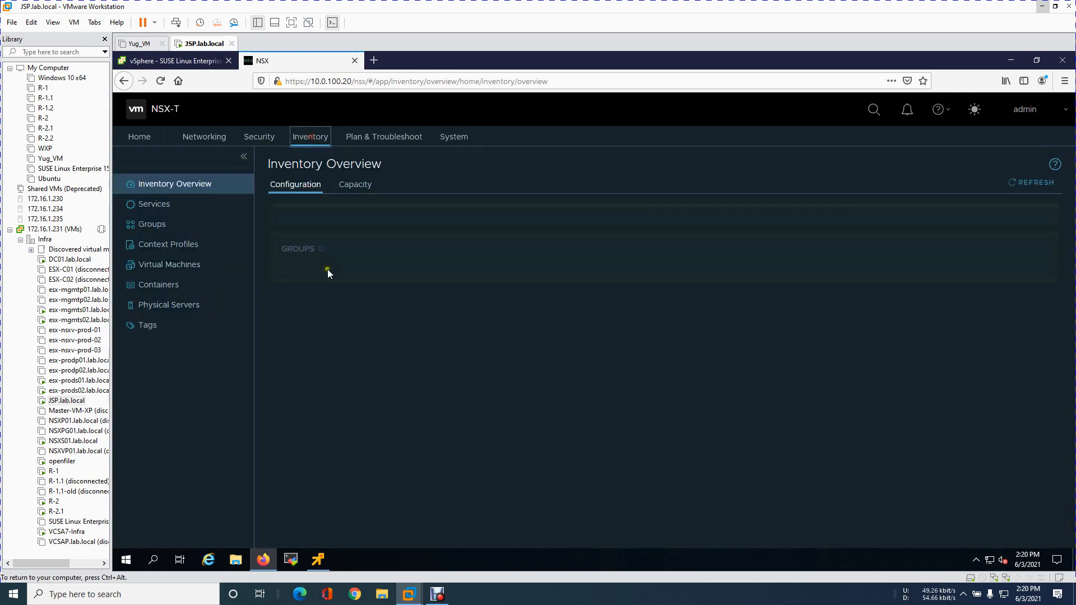
pyautogui.click(149, 225)
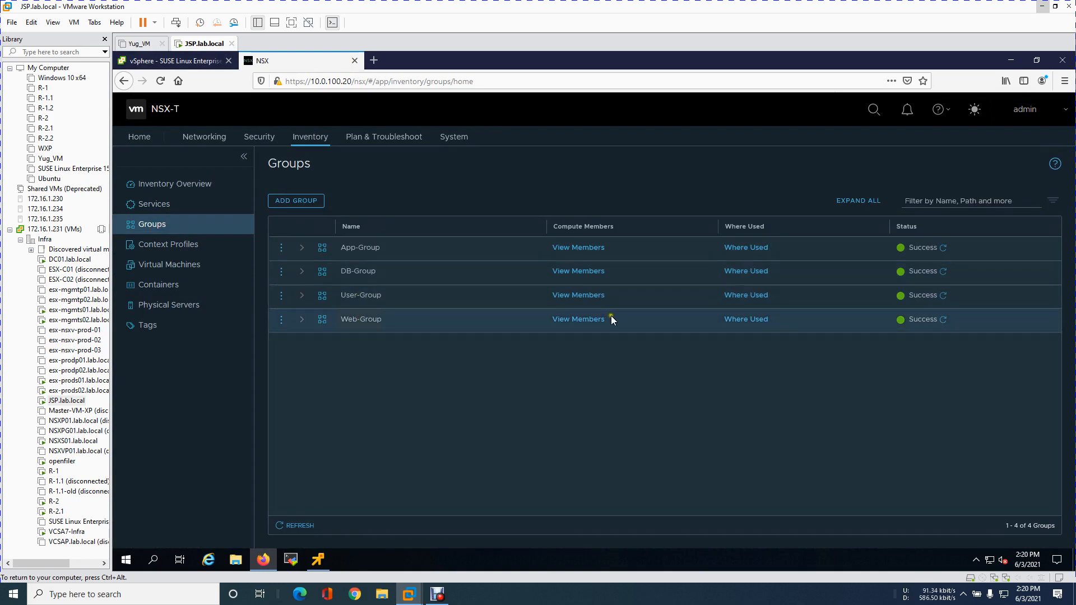
pyautogui.click(583, 296)
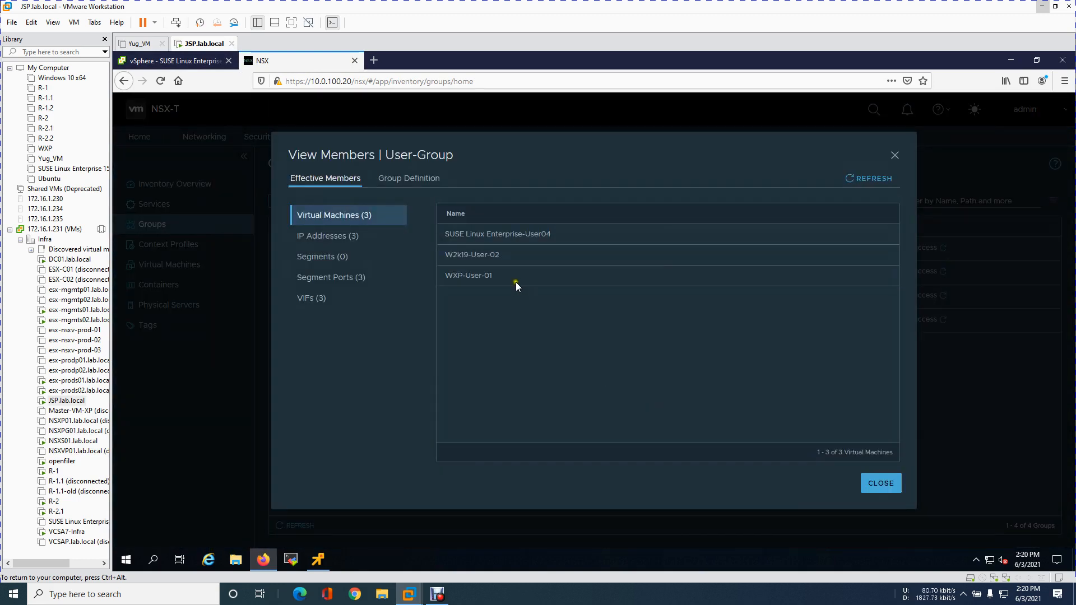
pyautogui.moveTo(448, 233); pyautogui.dragTo(576, 237)
pyautogui.moveTo(457, 255); pyautogui.dragTo(539, 261)
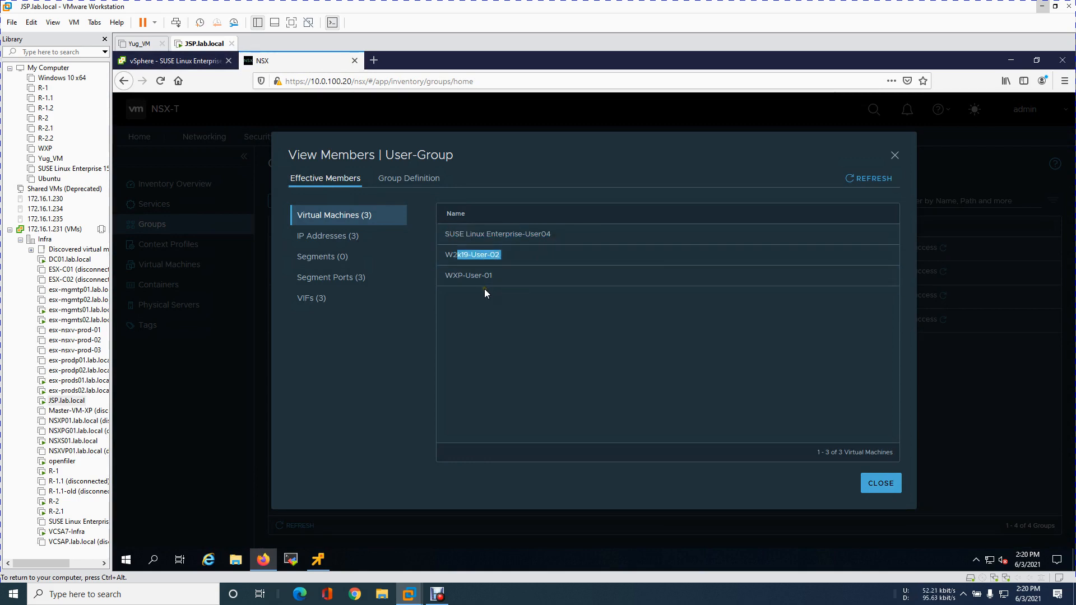
pyautogui.moveTo(457, 276); pyautogui.dragTo(516, 278)
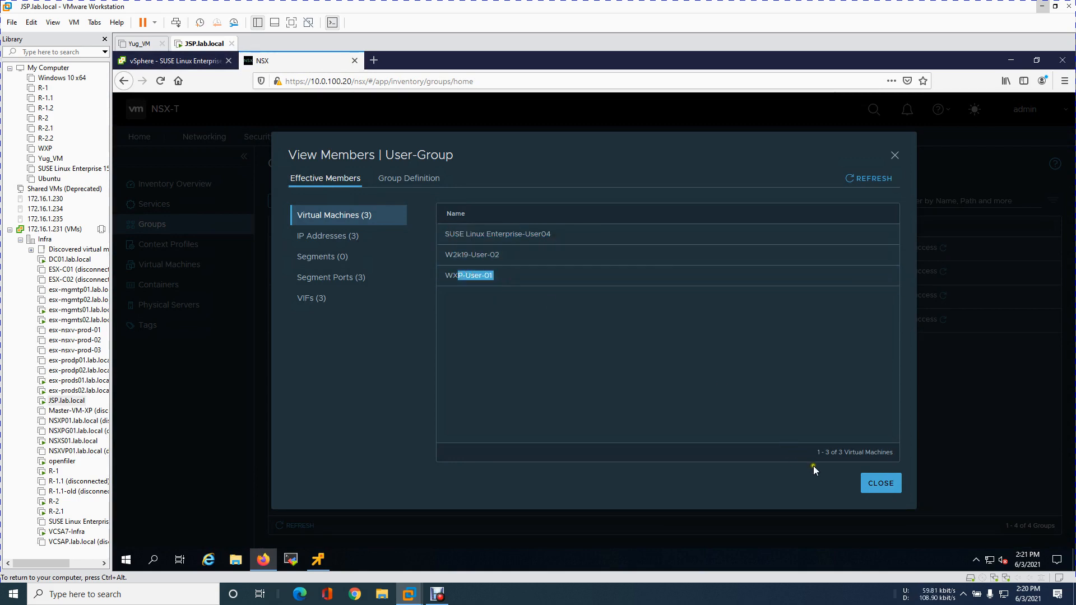
pyautogui.click(879, 487)
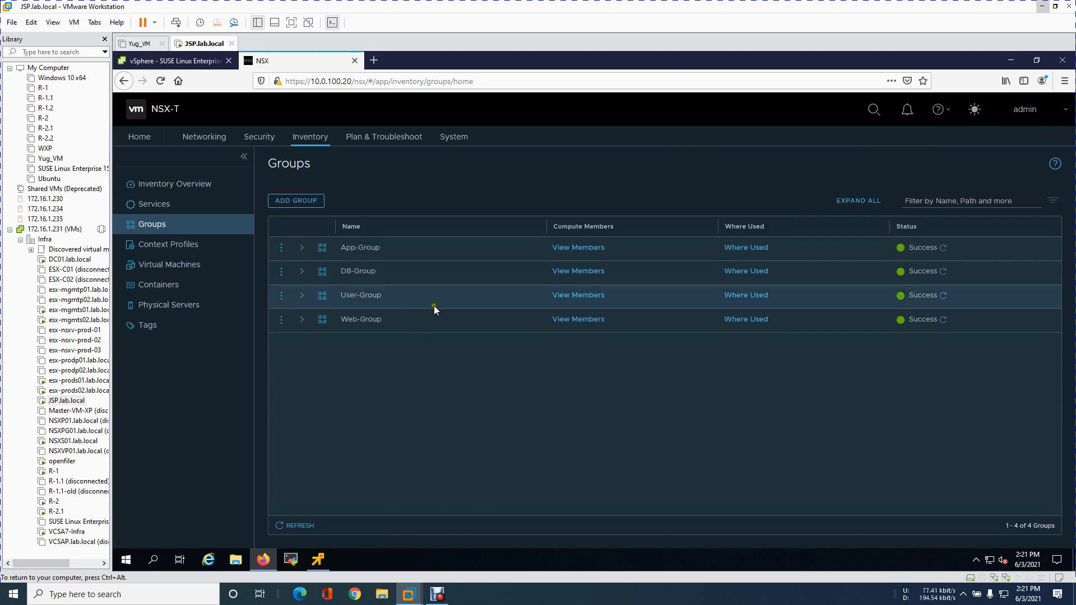
# Open the Distributed Firewall's application rules and expand the Web to App icmp policy to show its rule
pyautogui.click(261, 138)
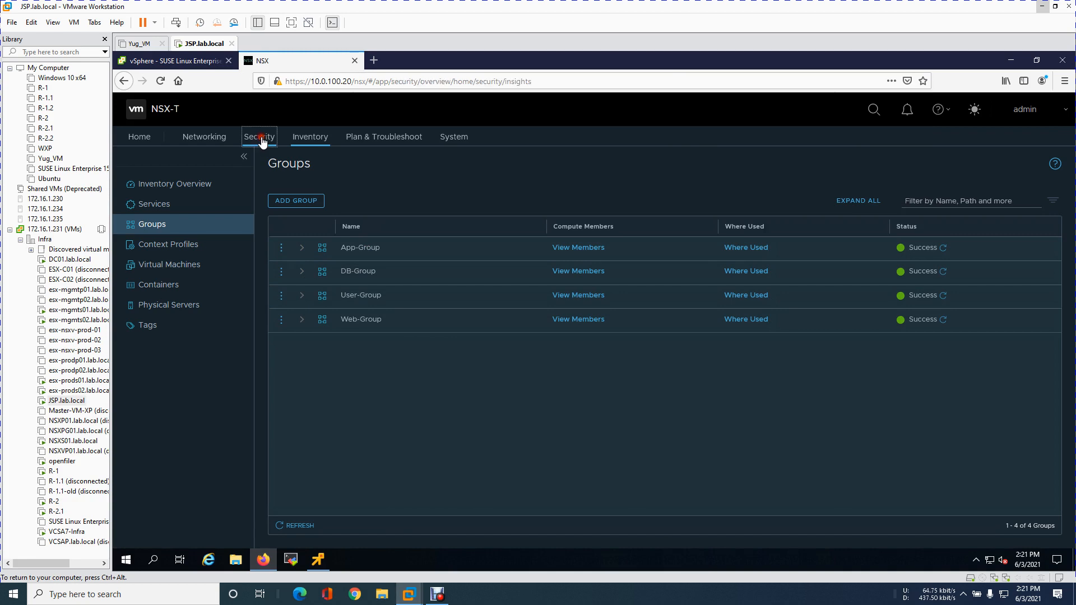
pyautogui.click(196, 231)
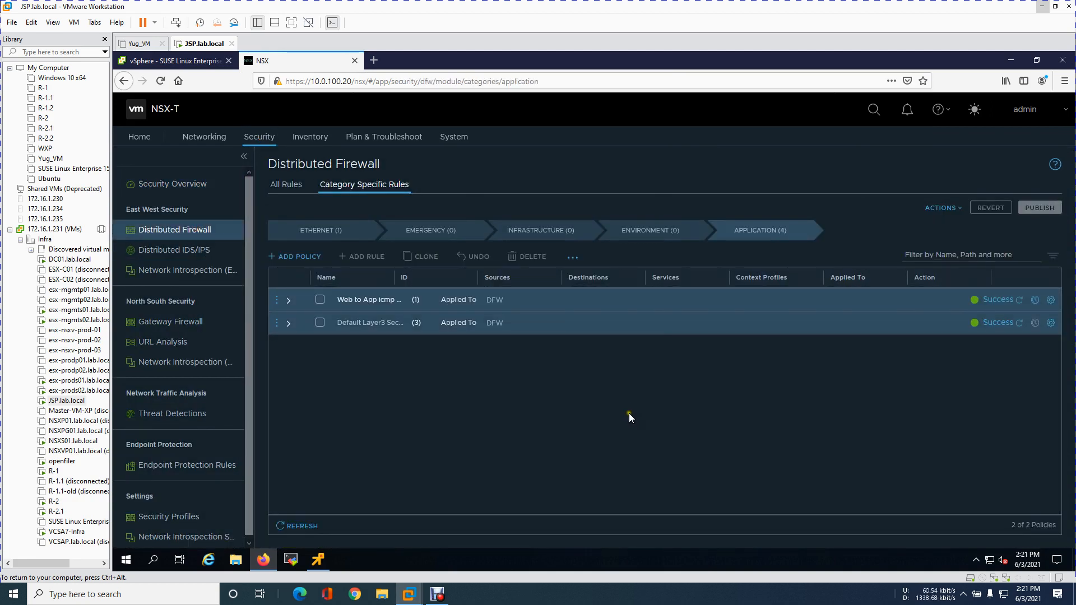
pyautogui.click(289, 302)
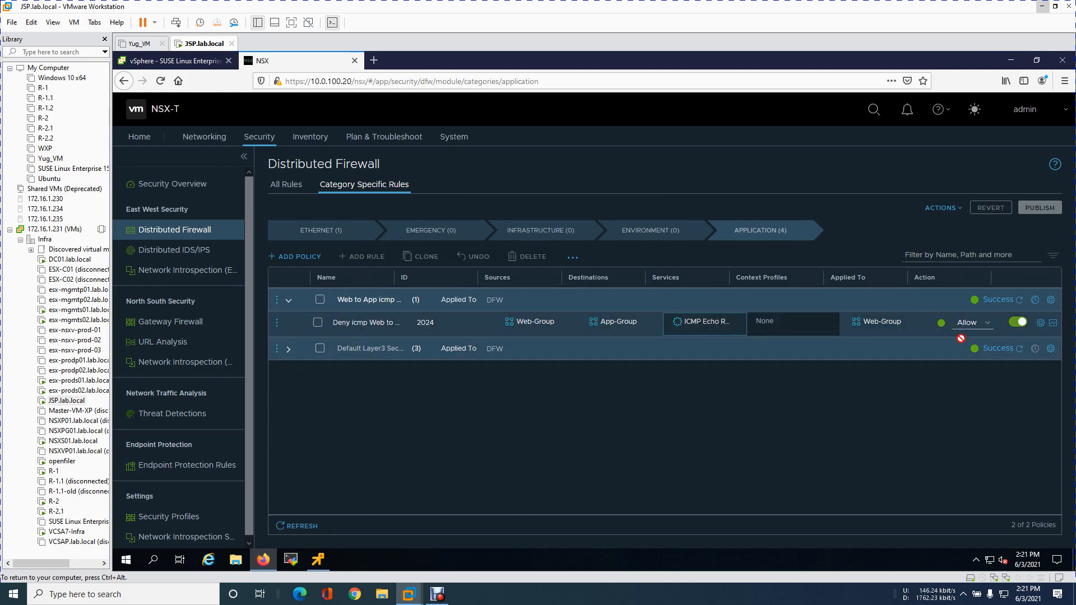
pyautogui.click(288, 301)
pyautogui.click(288, 303)
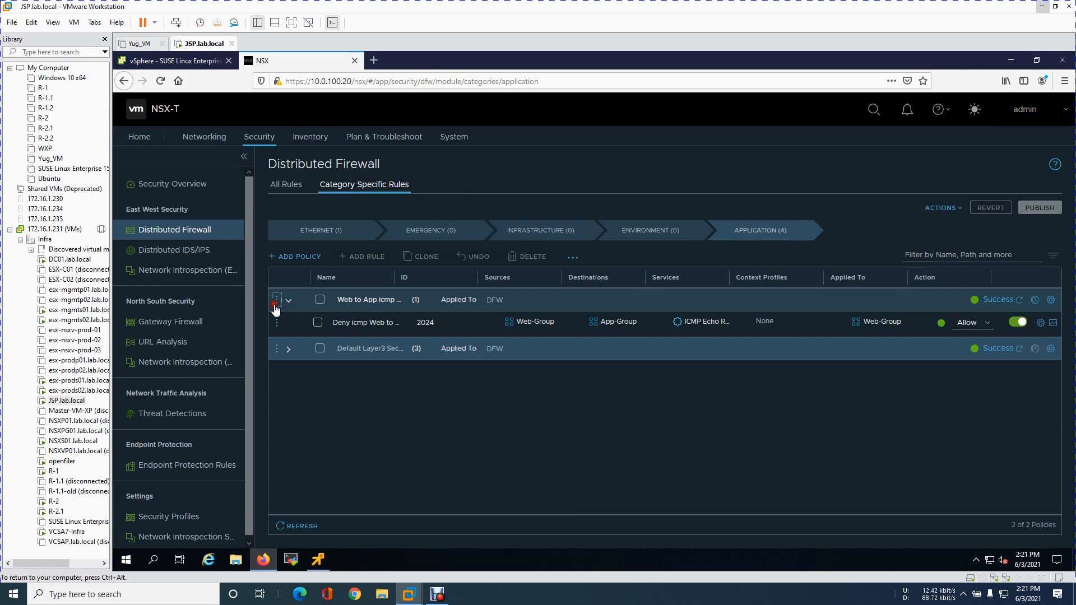
# Add a new rule to the Web to App icmp policy and move it below the Deny icmp rule
pyautogui.click(276, 299)
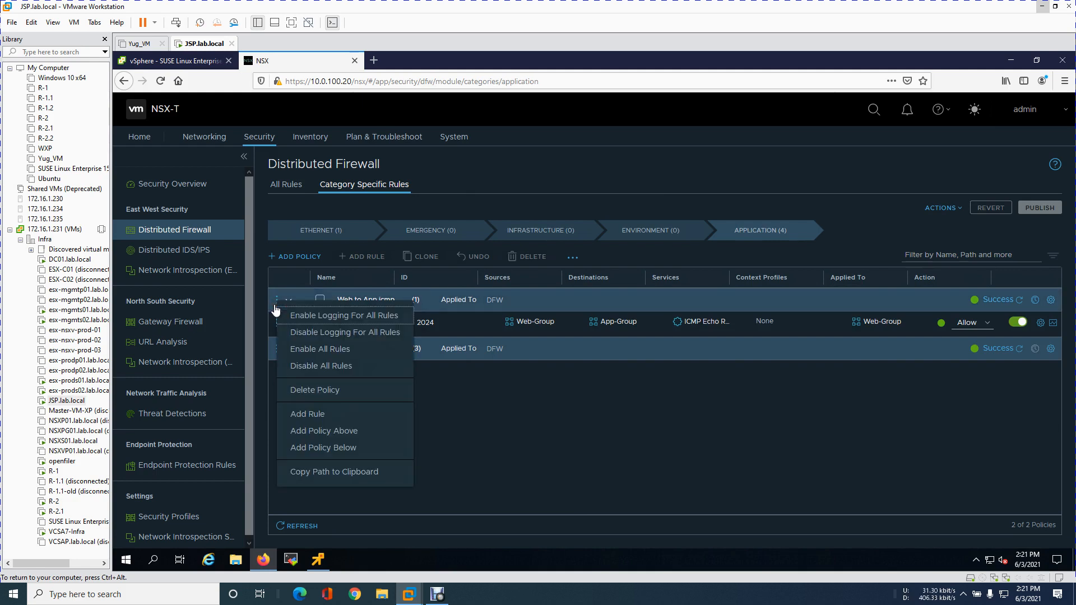
pyautogui.click(372, 422)
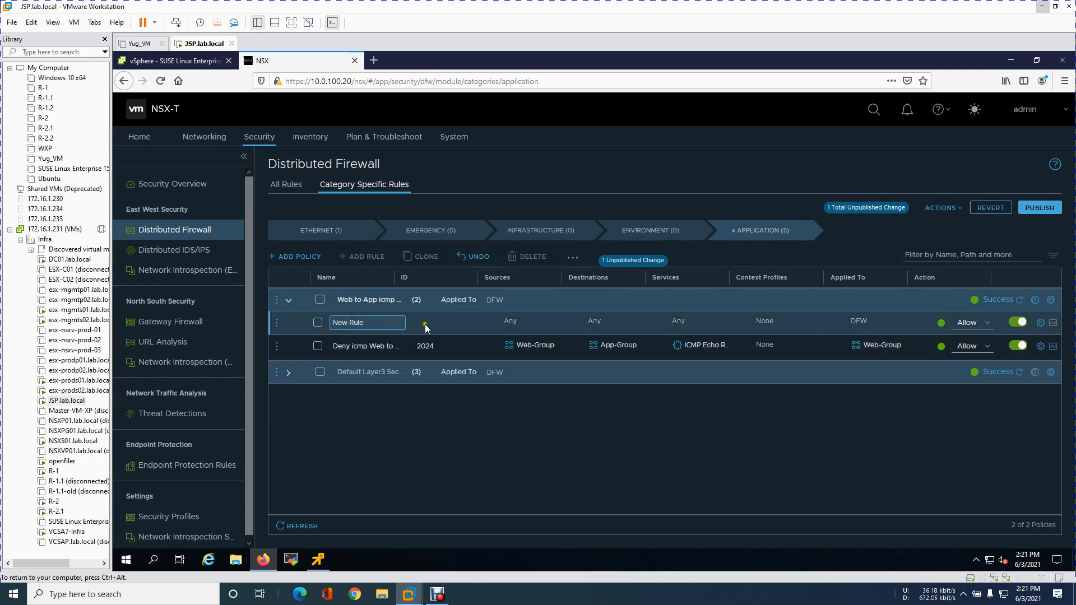
pyautogui.moveTo(446, 327); pyautogui.dragTo(447, 347)
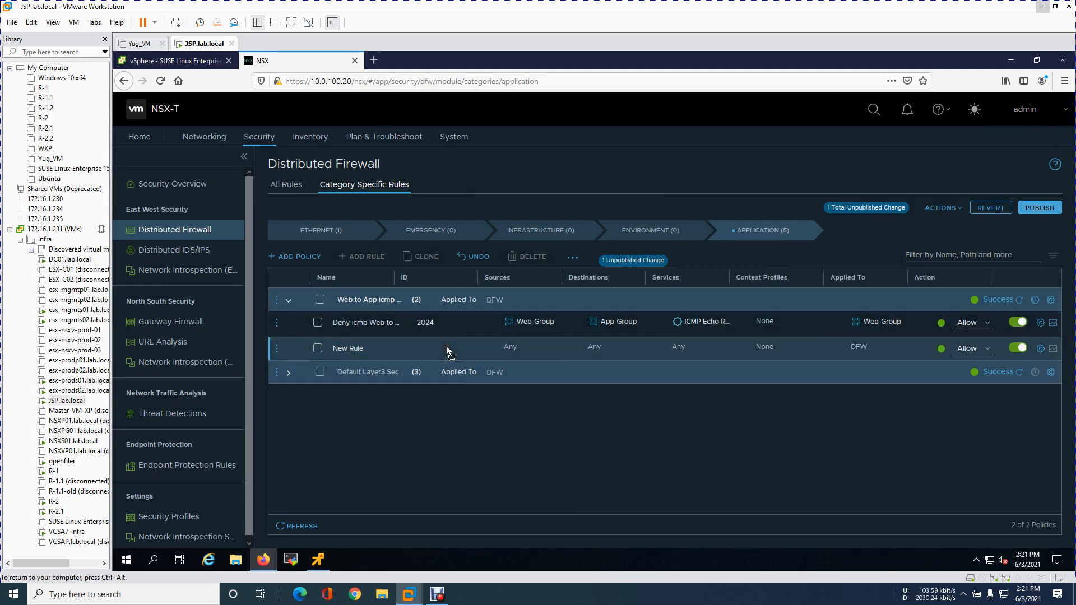
# Rename the new firewall rule as L7-Context-DNS-Allow
pyautogui.click(379, 350)
pyautogui.tripleClick(379, 355)
pyautogui.press('BackSpace')
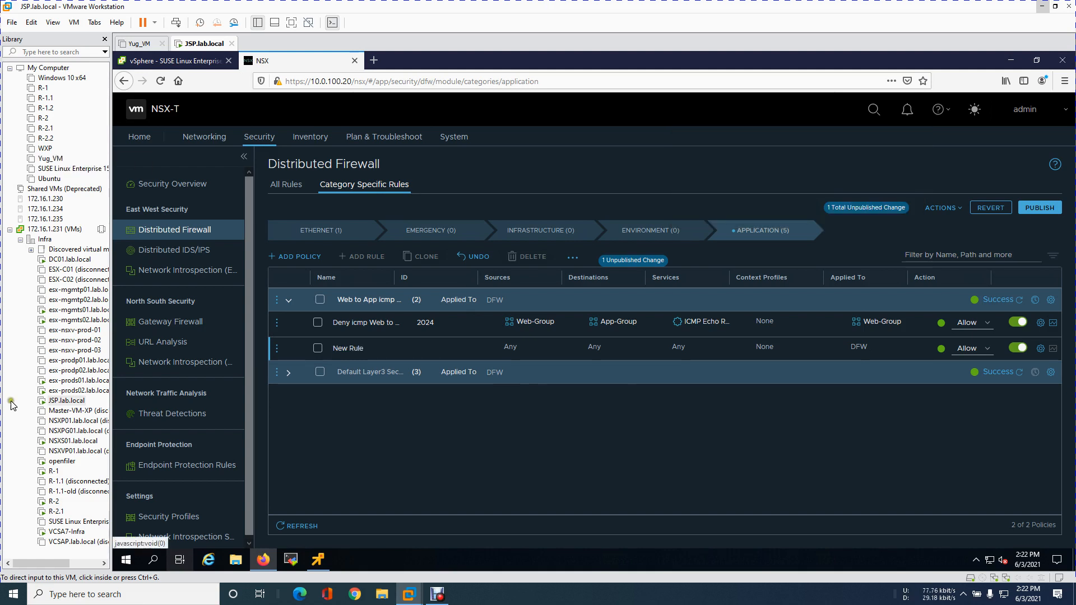
pyautogui.click(362, 348)
pyautogui.press('BackSpace')
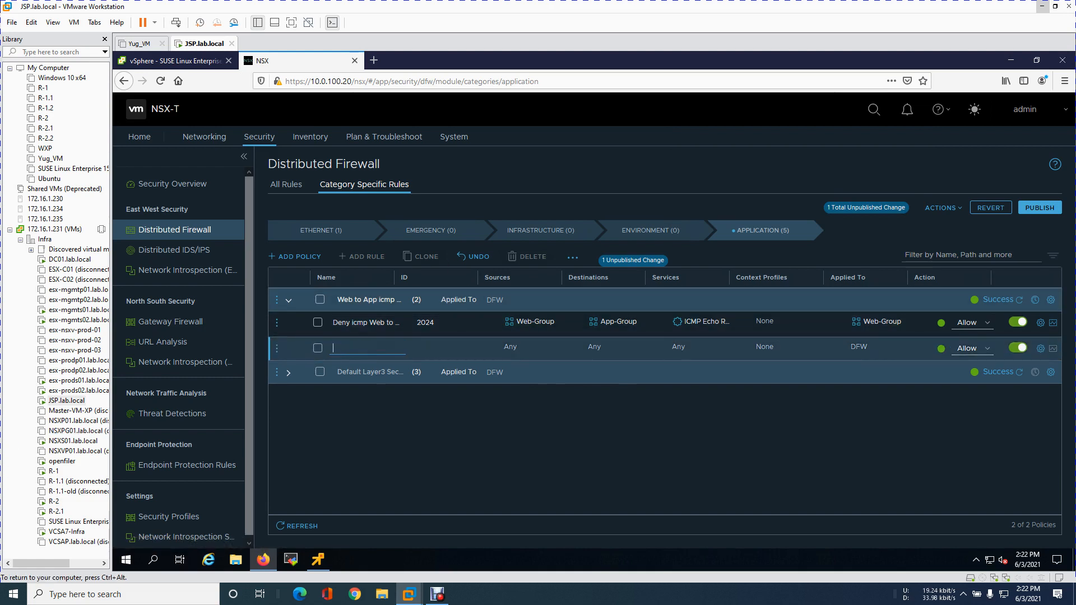
pyautogui.write('DNS-A')
pyautogui.press('BackSpace')
pyautogui.write('-')
pyautogui.write('L7-')
pyautogui.write('Contex')
pyautogui.write('t')
pyautogui.write('-')
pyautogui.write('Allow')
pyautogui.click(424, 423)
# Set the L7-Context-DNS-Allow rule's services to DNS and DNS-UDP
pyautogui.moveTo(514, 359)
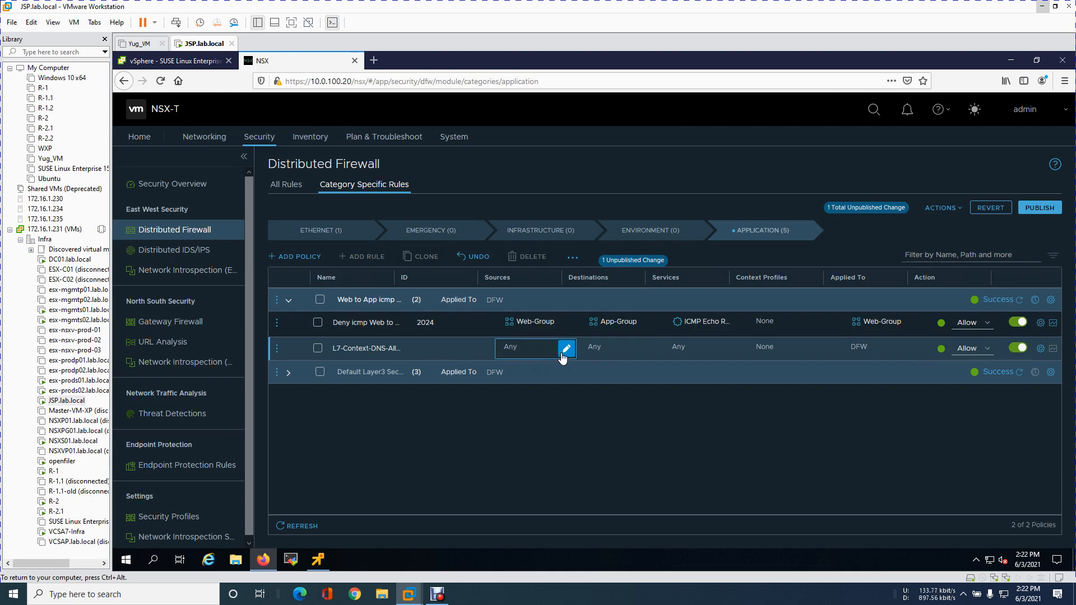
pyautogui.moveTo(566, 355)
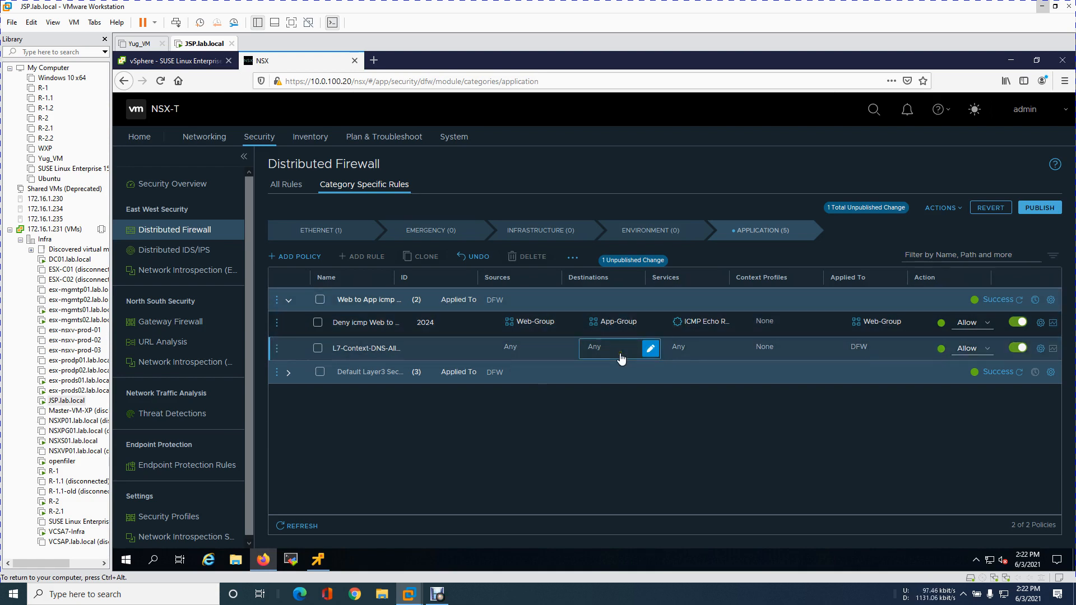
pyautogui.moveTo(693, 353)
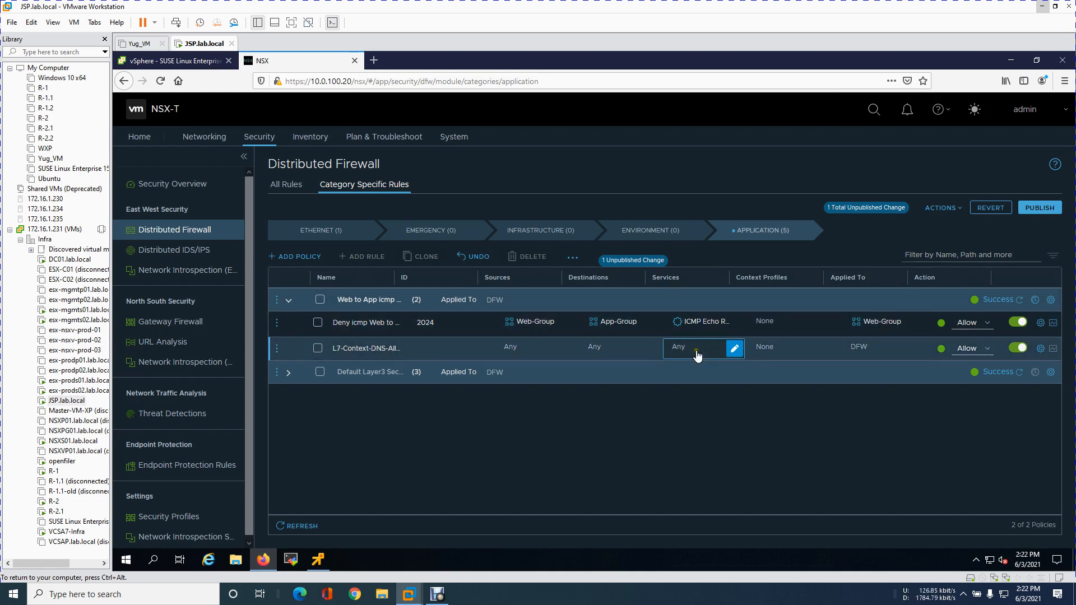
pyautogui.click(733, 350)
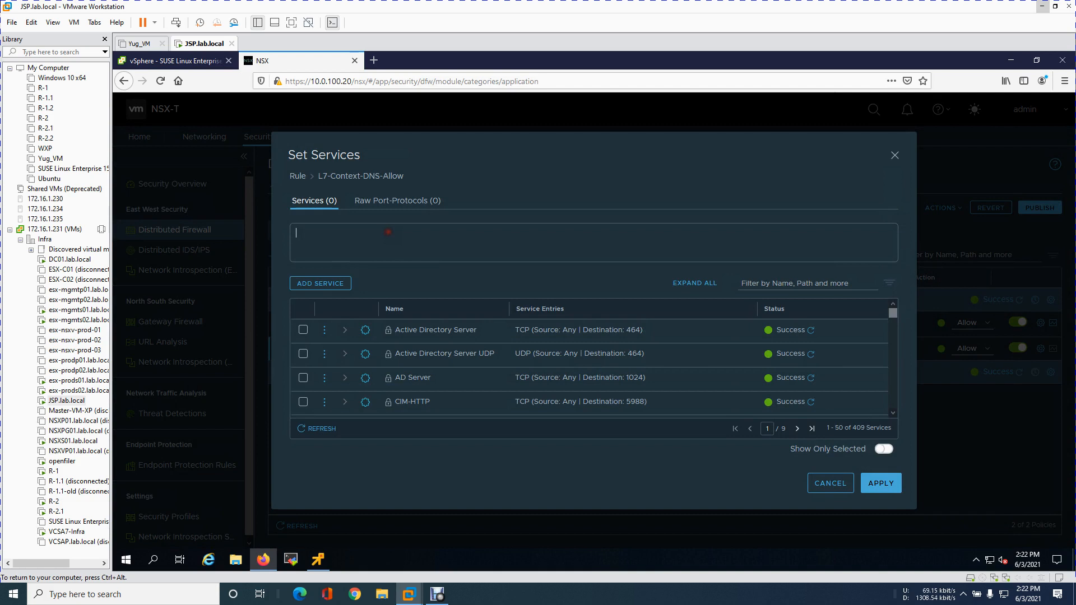
pyautogui.write('dns')
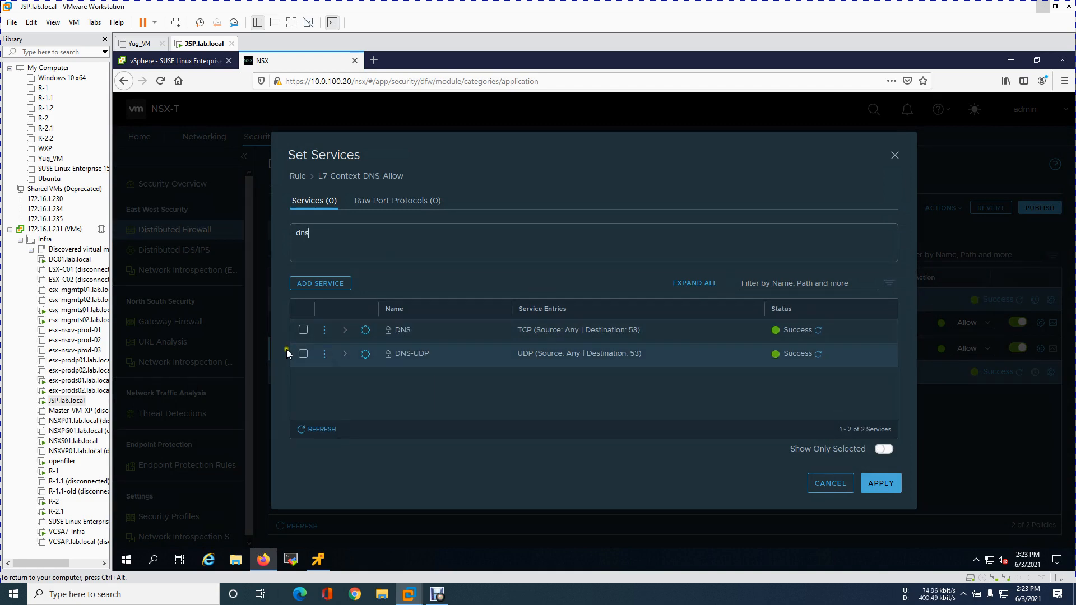
pyautogui.click(304, 330)
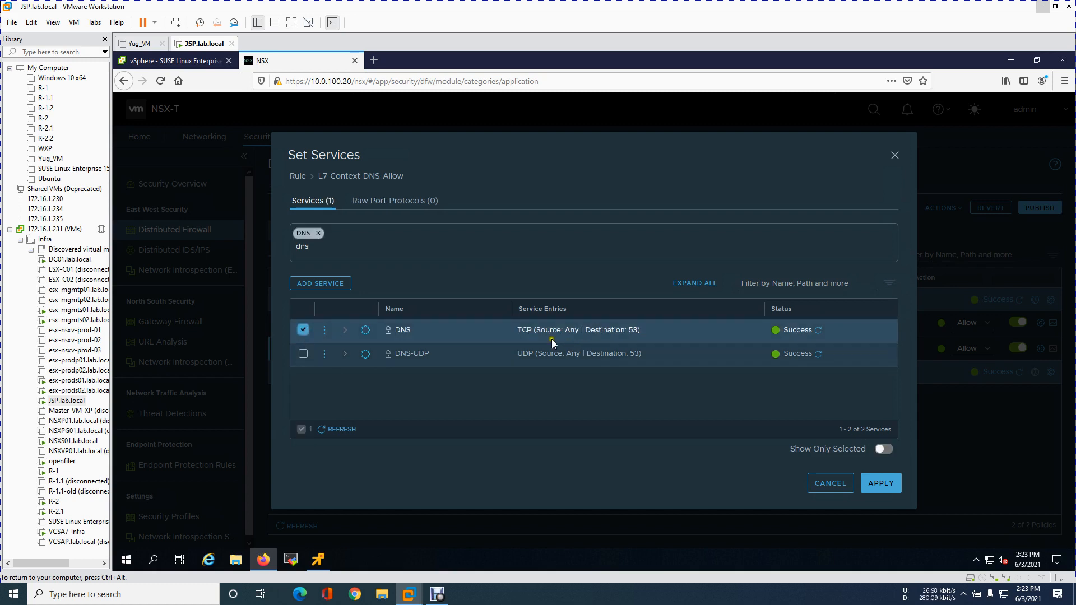
pyautogui.moveTo(564, 332); pyautogui.dragTo(644, 337)
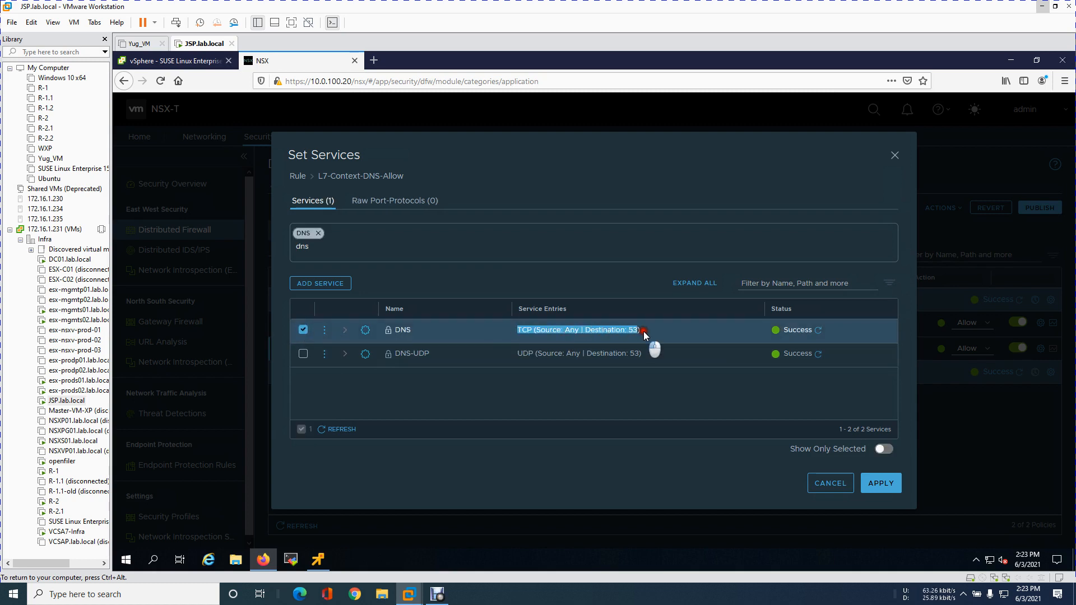
pyautogui.click(303, 355)
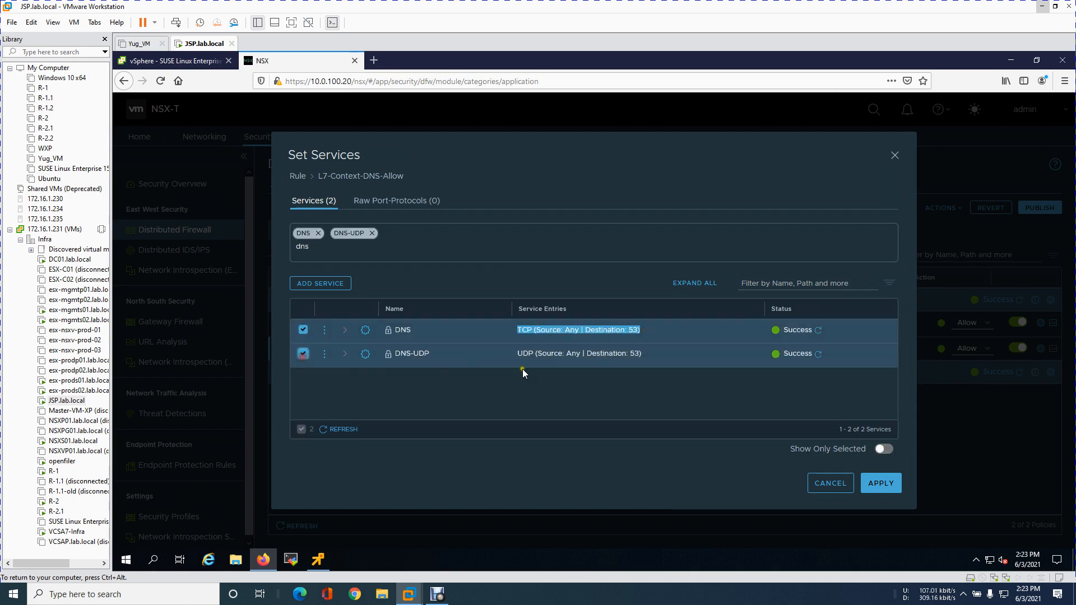
pyautogui.click(885, 486)
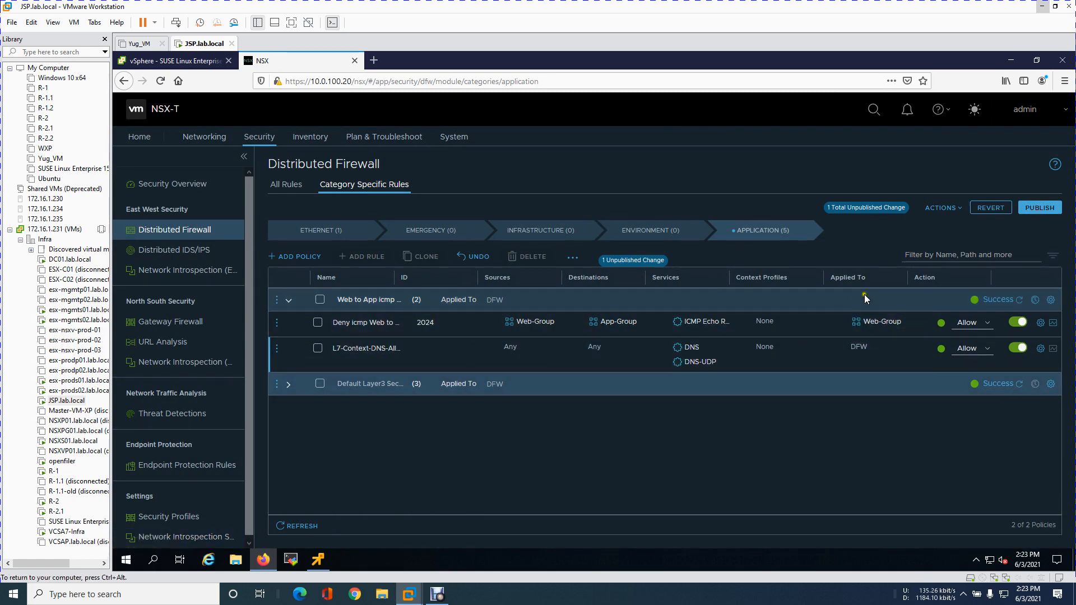
# Assign the DNS context profile to the L7-Context-DNS-Allow rule and mark all notifications as read
pyautogui.moveTo(871, 359)
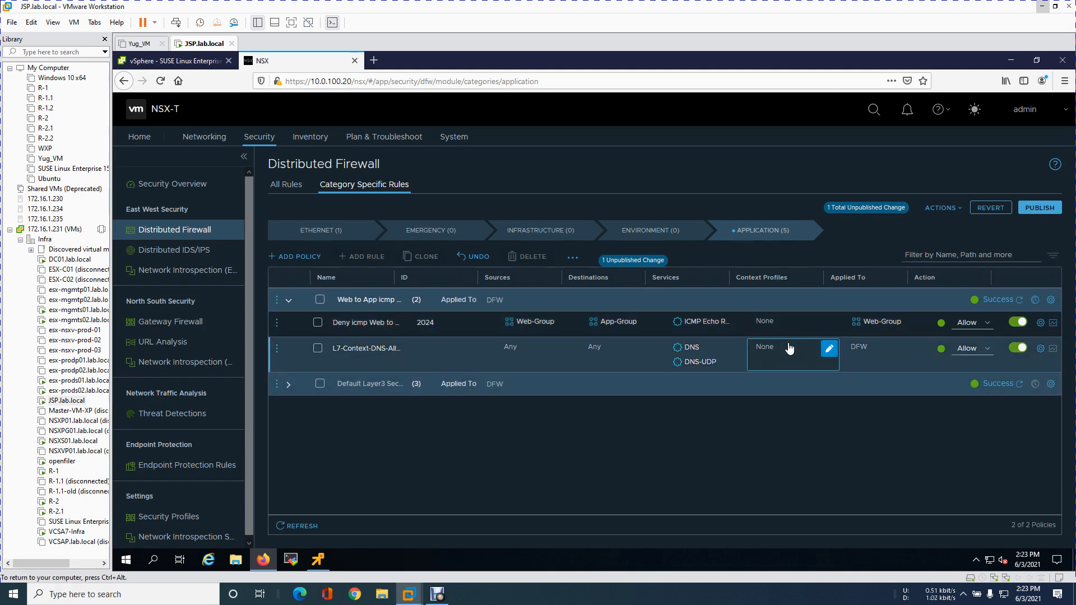
pyautogui.click(829, 351)
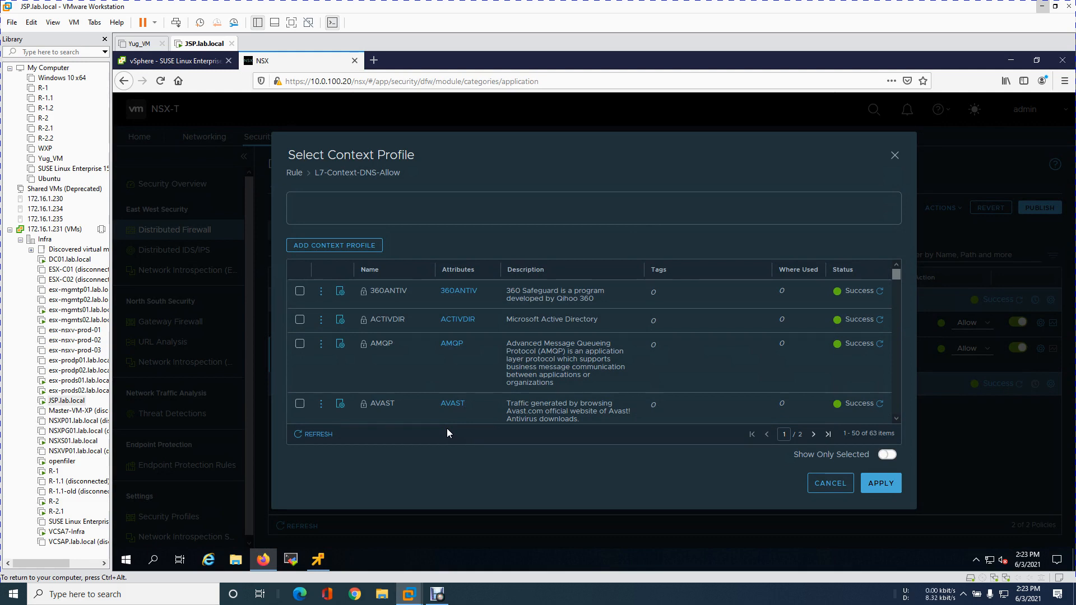
pyautogui.click(356, 203)
pyautogui.write('dns')
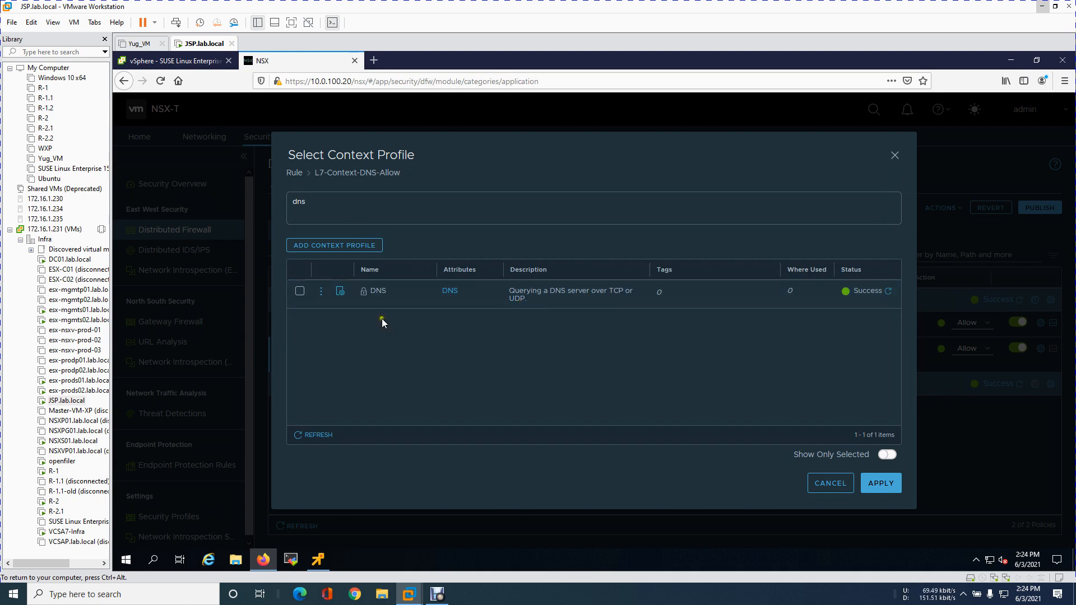
pyautogui.click(300, 291)
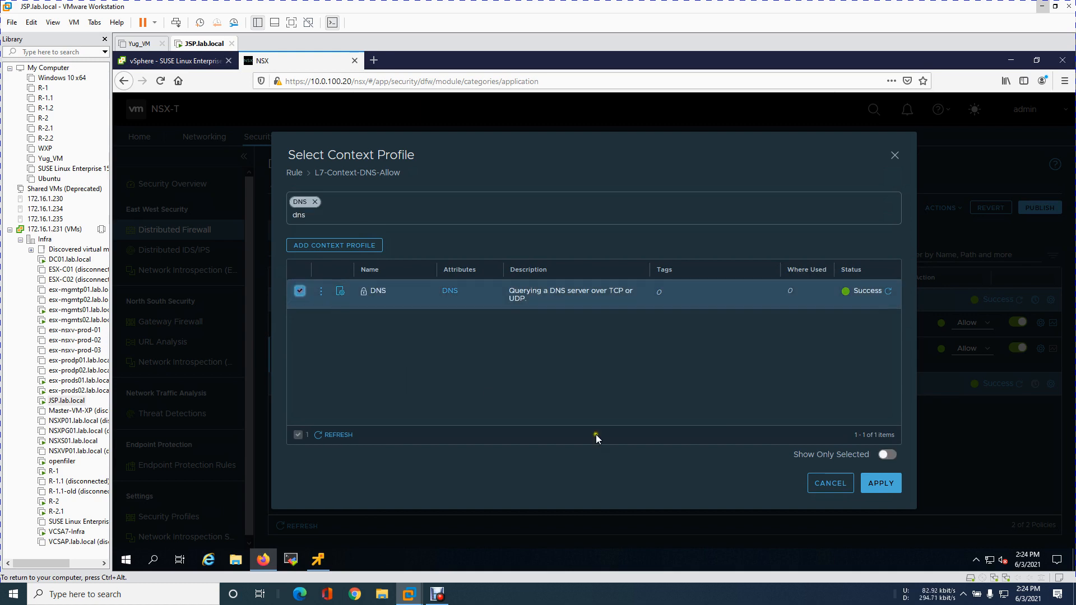
pyautogui.click(880, 484)
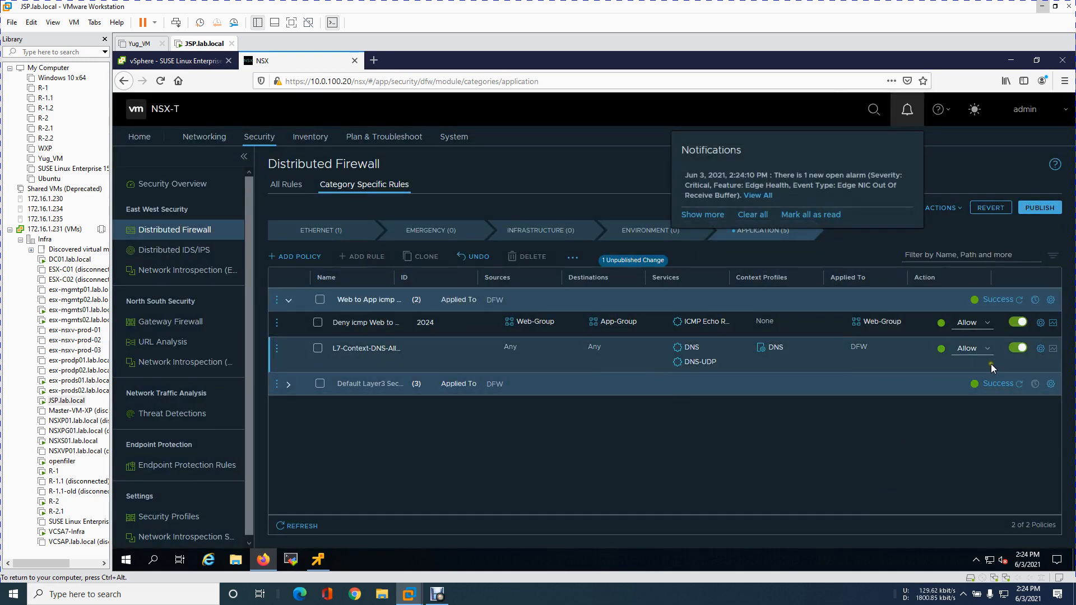
pyautogui.click(806, 216)
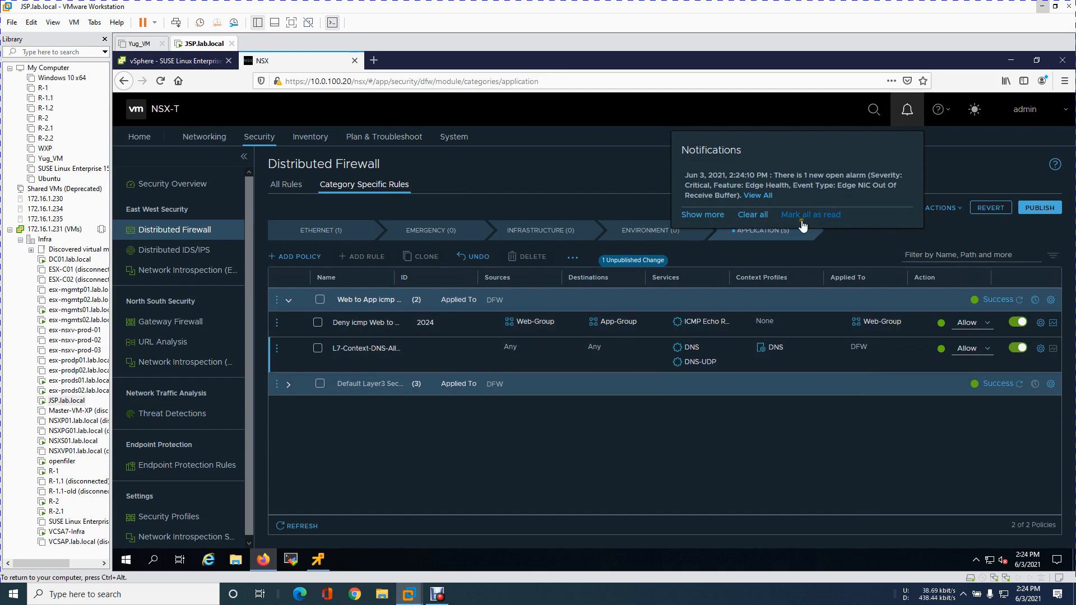
# Clear the notifications, add a new rule to the Web to App icmp policy and move it below the L7-Context-DNS-Allow rule
pyautogui.click(760, 219)
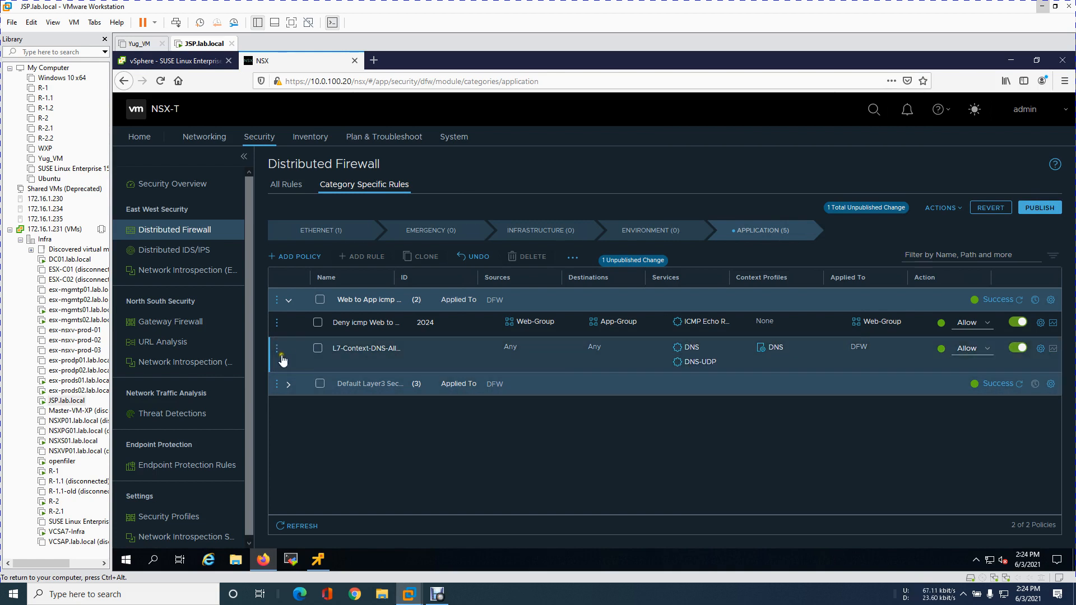
pyautogui.click(277, 348)
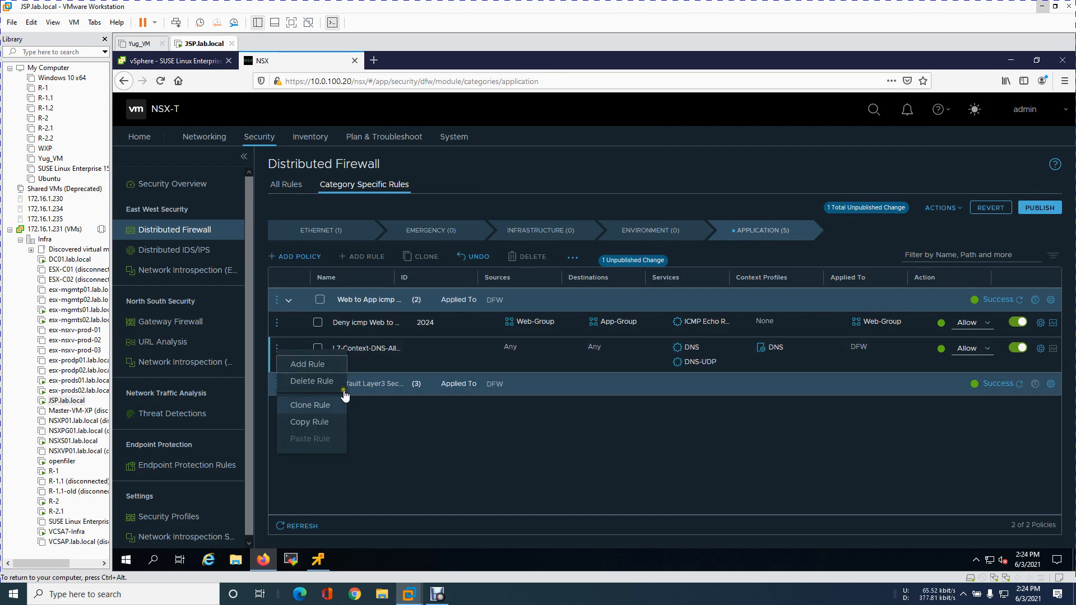
pyautogui.click(324, 365)
pyautogui.moveTo(388, 349); pyautogui.dragTo(388, 383)
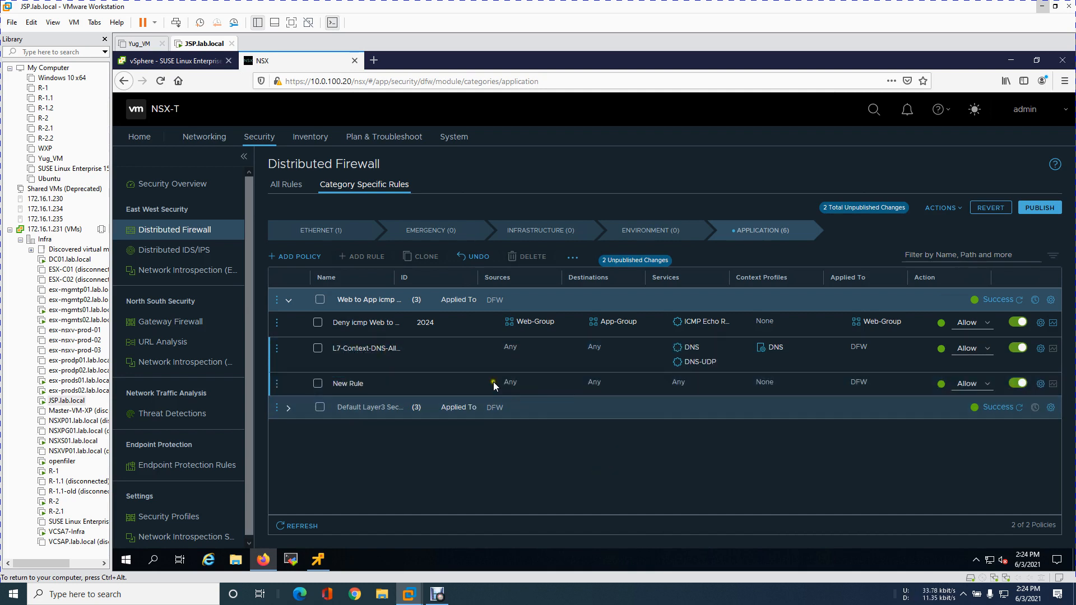
# Rename the new firewall rule as VMware & Google-Block
pyautogui.click(385, 386)
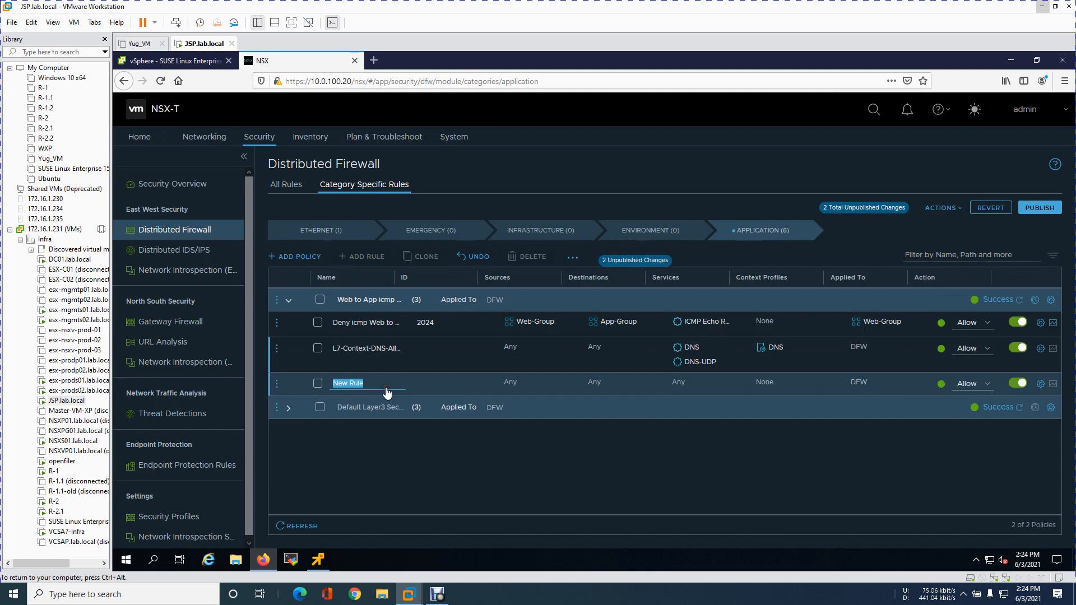
pyautogui.press('BackSpace')
pyautogui.write('V')
pyautogui.write('Mware ')
pyautogui.write('& G')
pyautogui.write('oogle-Block')
pyautogui.doubleClick(443, 471)
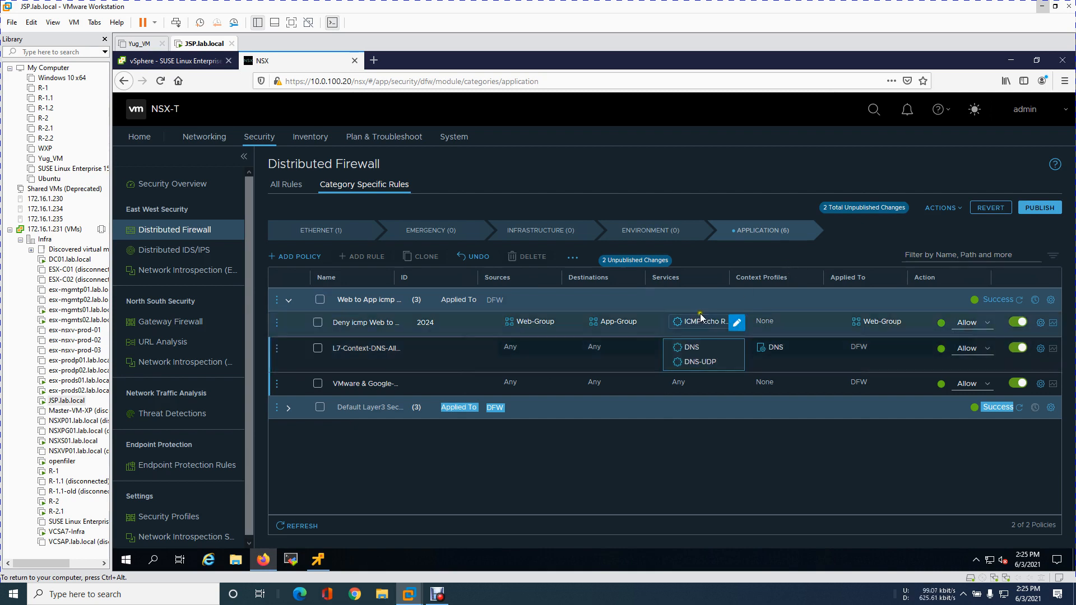
# Set the VMware & Google-Block rule's services to HTTP and HTTPS
pyautogui.moveTo(697, 388)
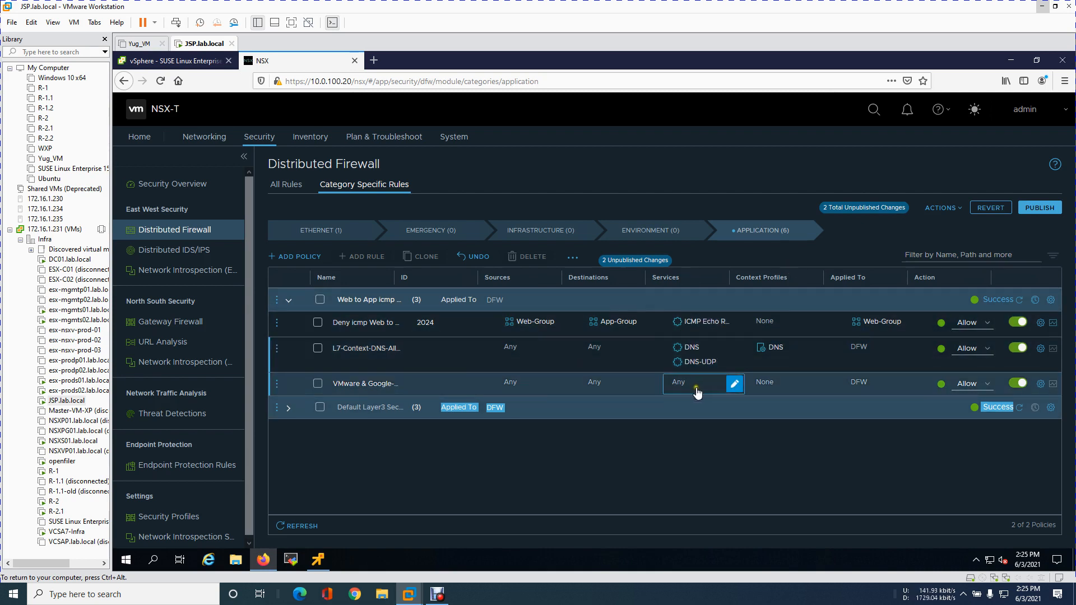
pyautogui.click(738, 389)
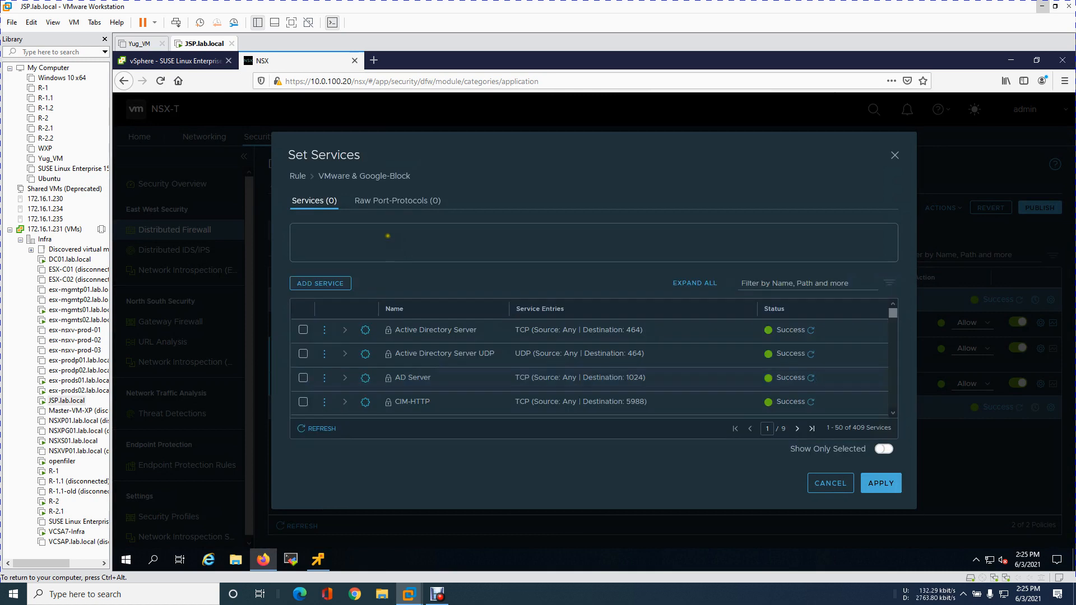
pyautogui.write('http')
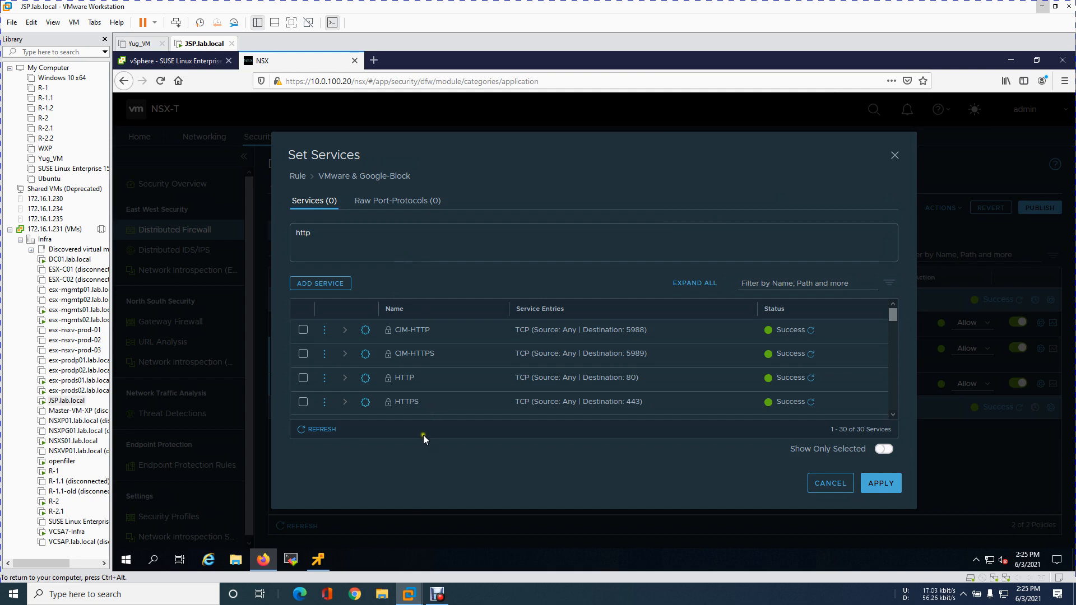
pyautogui.click(302, 379)
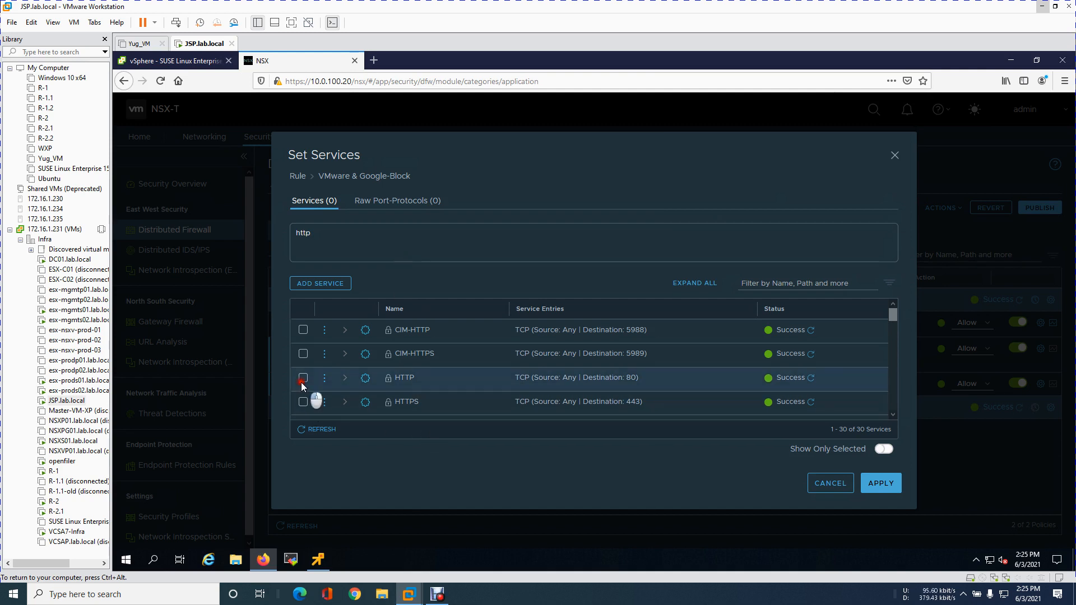
pyautogui.click(302, 401)
pyautogui.click(305, 379)
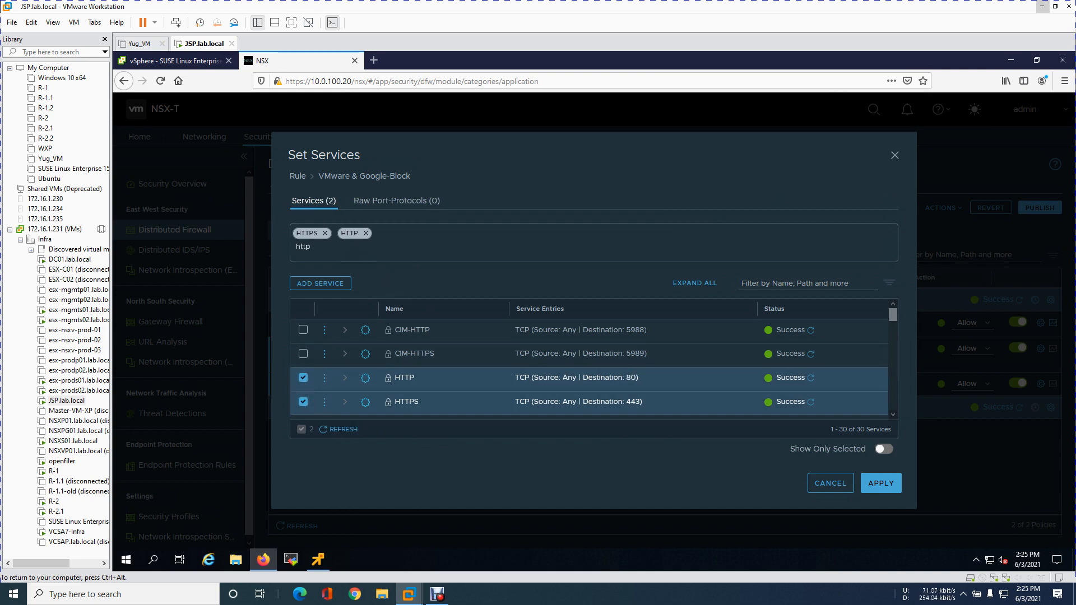
pyautogui.press('BackSpace')
pyautogui.press('BackSpace')
pyautogui.press('BackSpace')
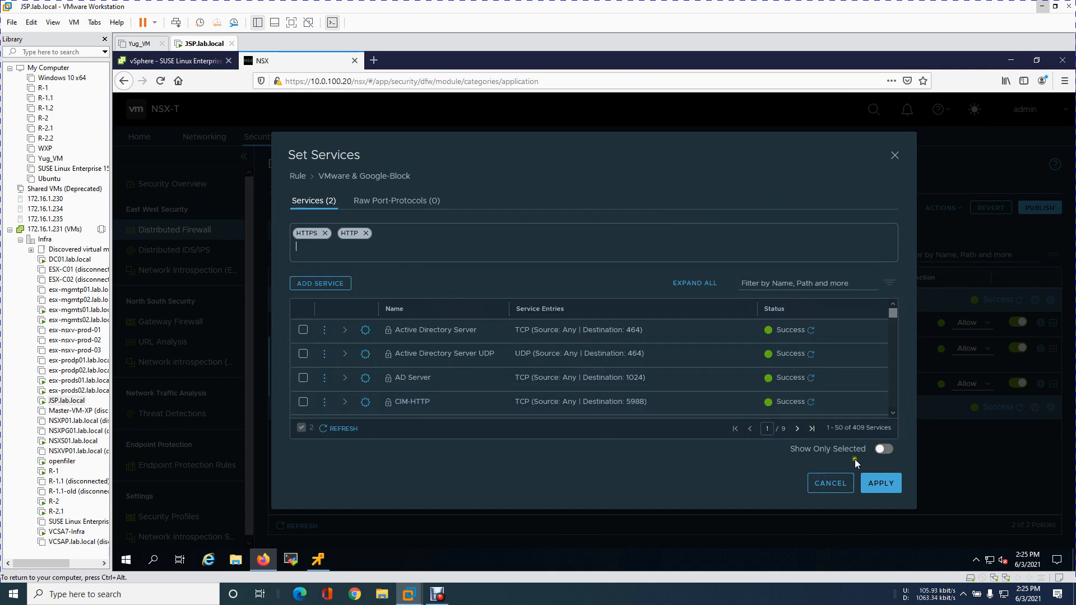
pyautogui.click(891, 447)
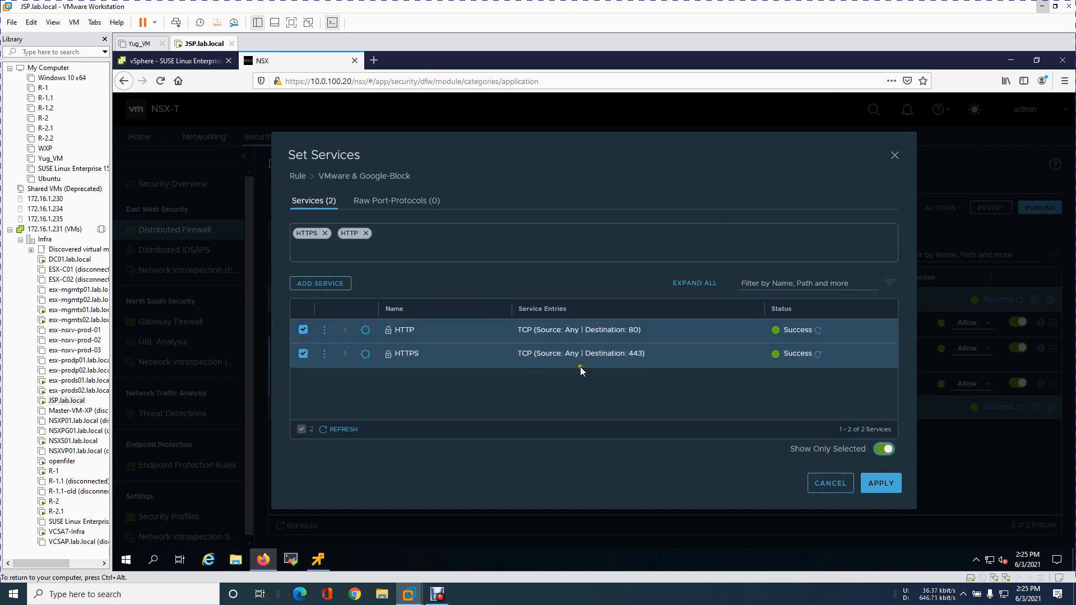
pyautogui.click(882, 449)
pyautogui.click(880, 483)
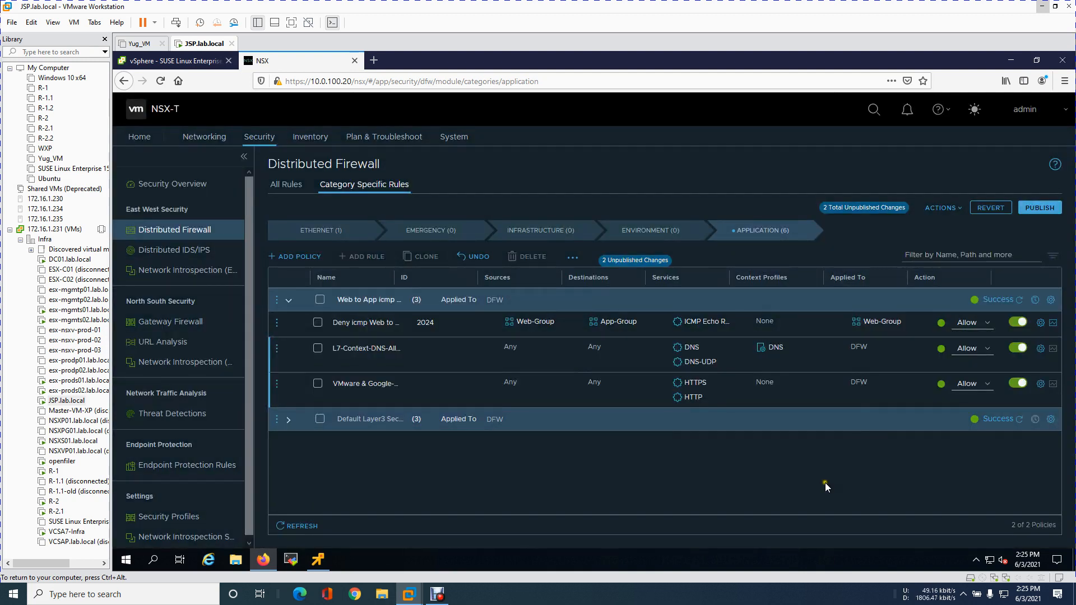
# Assign the HTTP and HTTP2 context profiles to the VMware & Google-Block rule
pyautogui.moveTo(791, 399)
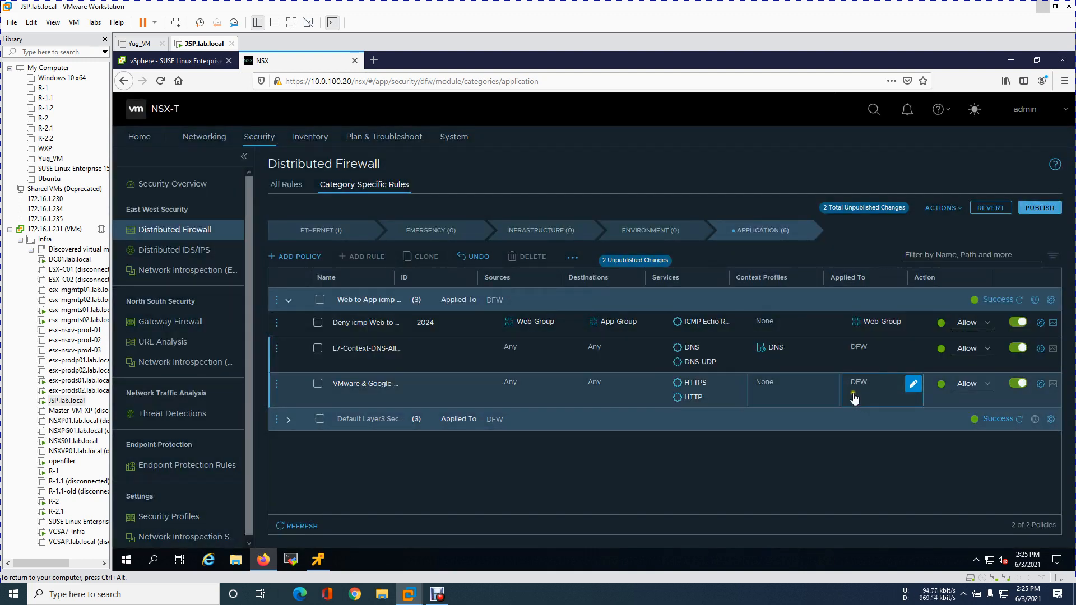
pyautogui.click(829, 384)
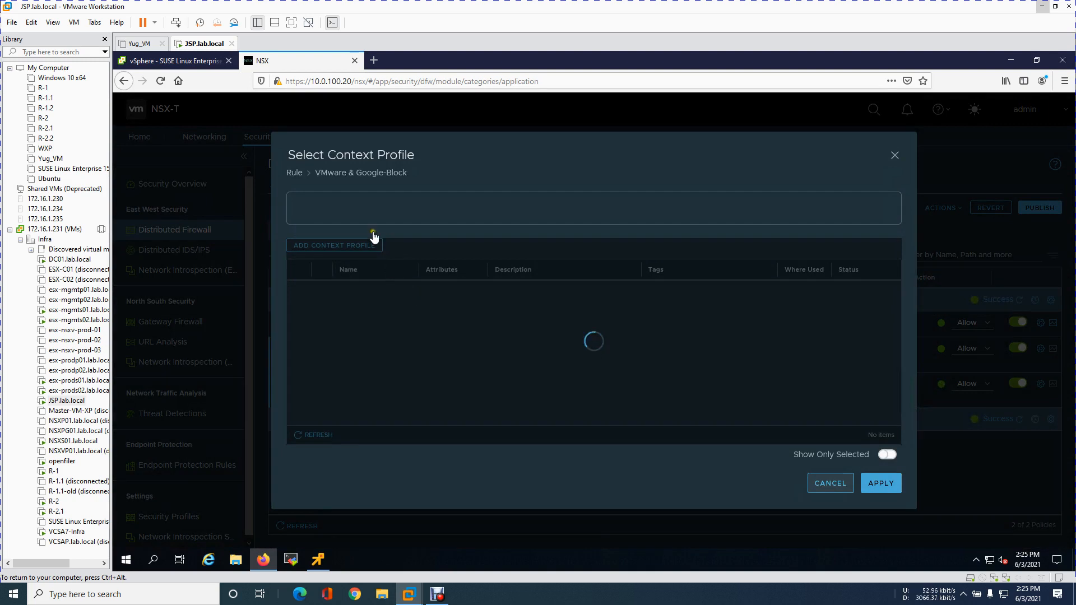
pyautogui.write('http')
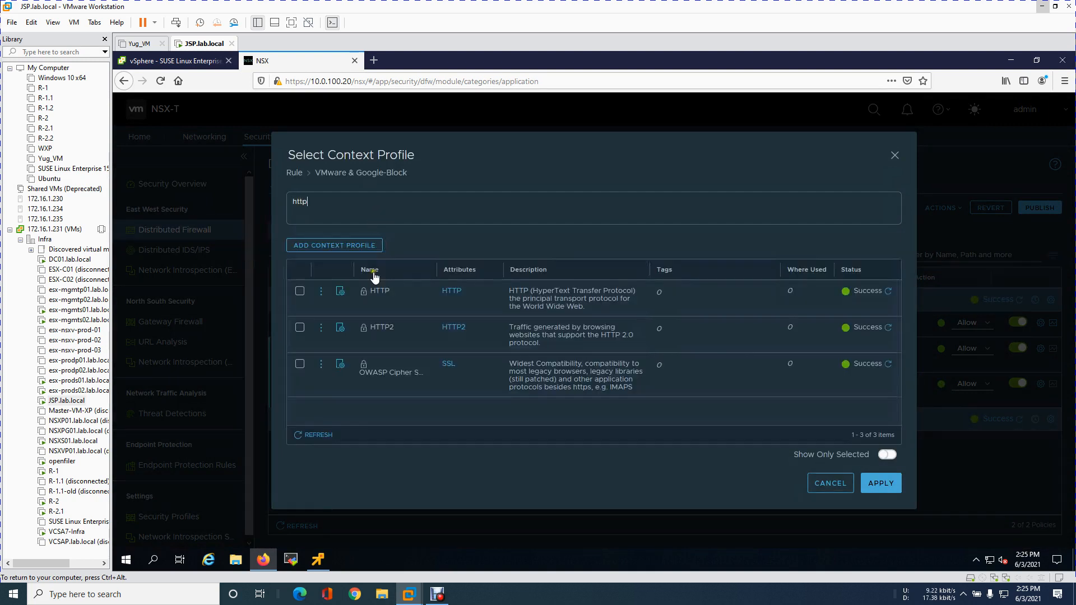
pyautogui.click(300, 291)
pyautogui.click(300, 327)
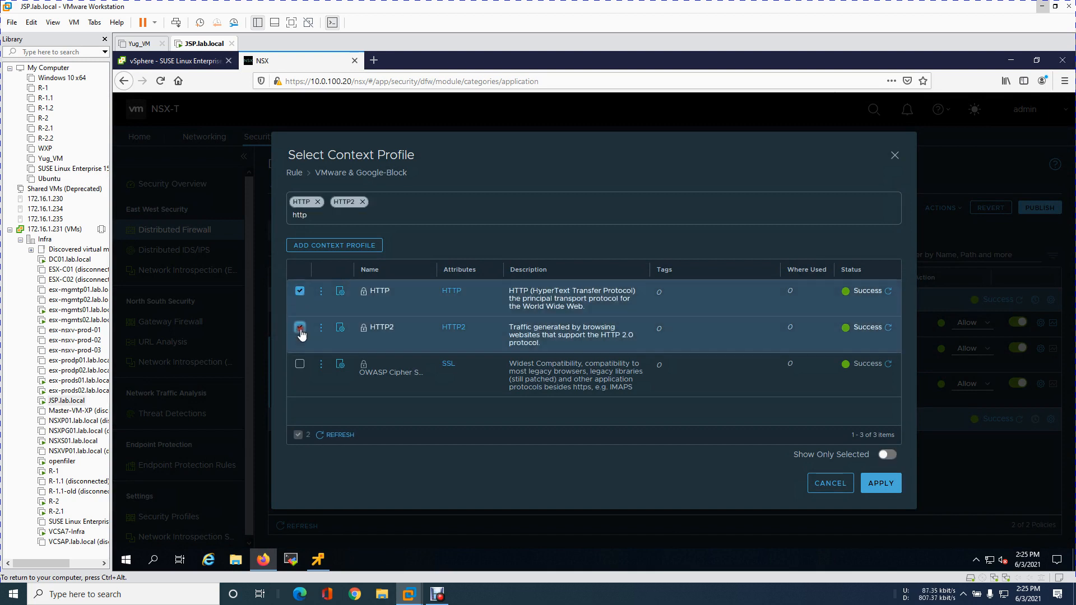
pyautogui.click(881, 485)
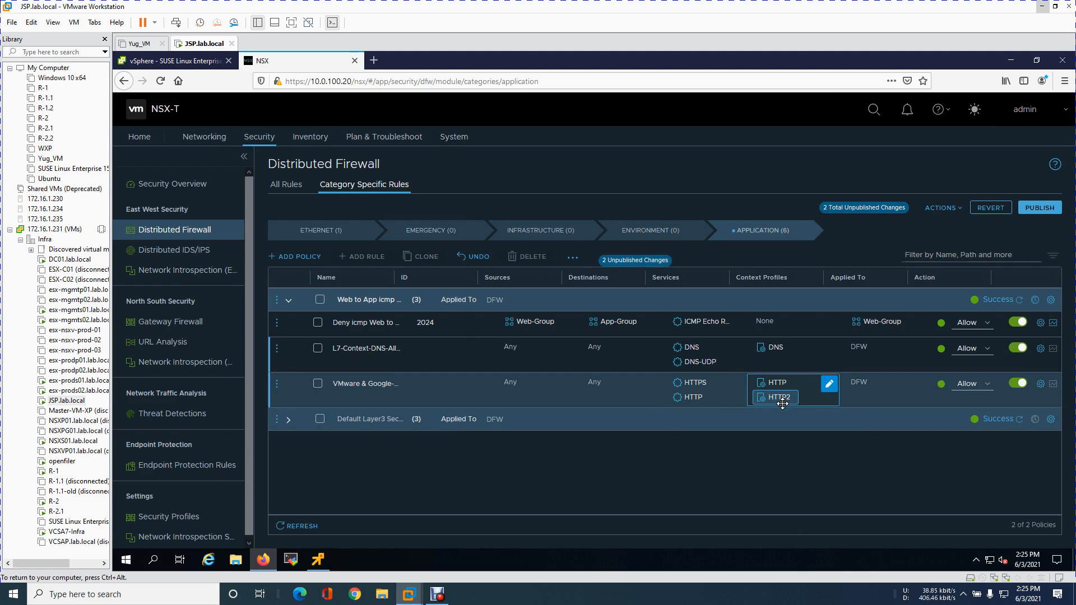
# Remove the HTTP and HTTP2 context profiles from the VMware & Google-Block rule and dismiss the notifications
pyautogui.click(831, 385)
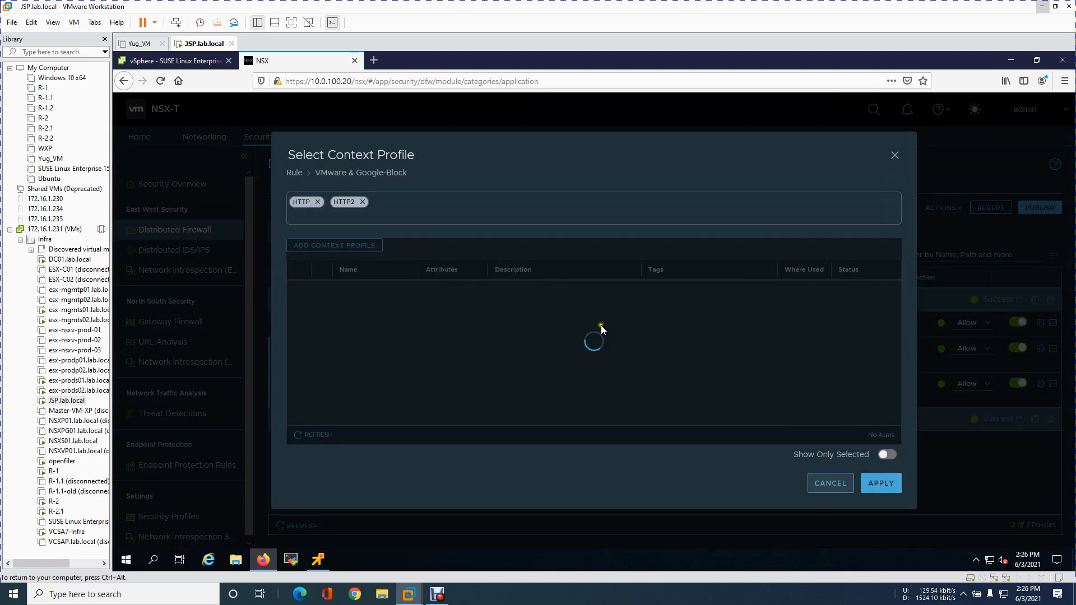
pyautogui.click(362, 202)
pyautogui.click(321, 203)
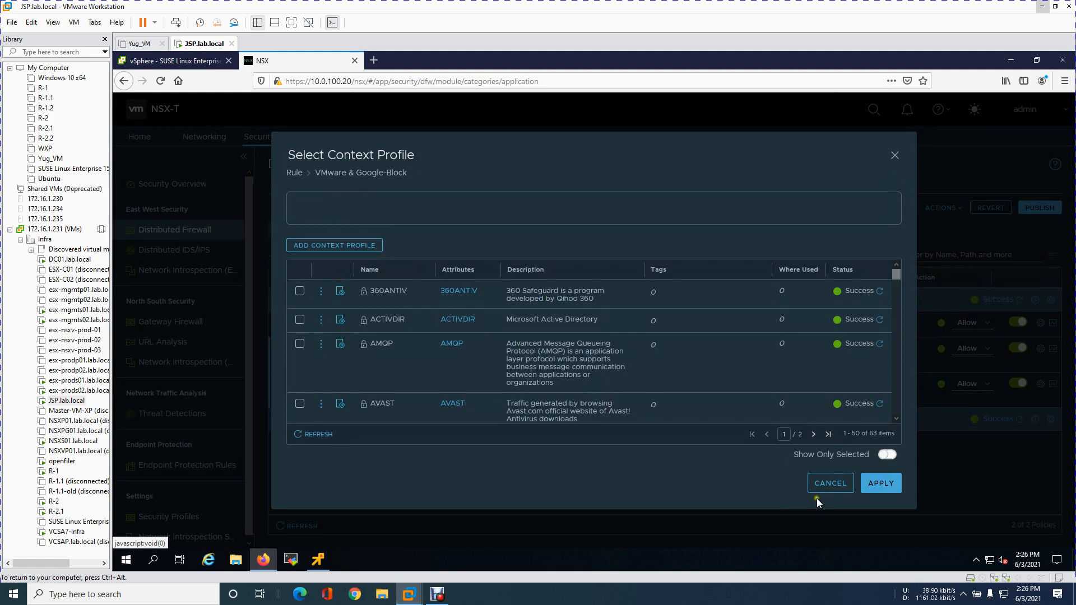
pyautogui.click(872, 486)
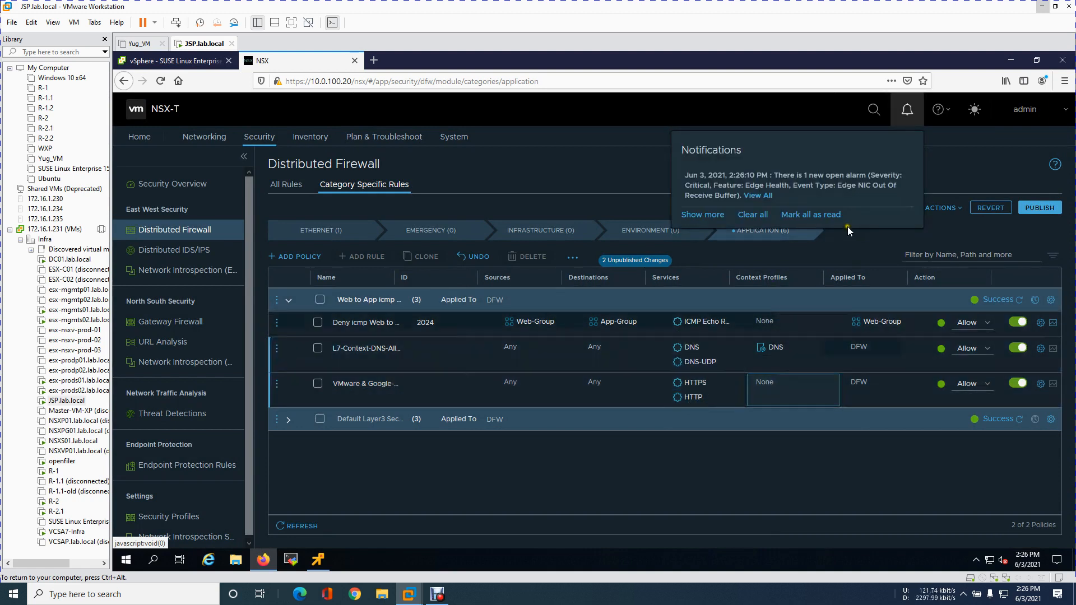
pyautogui.click(799, 216)
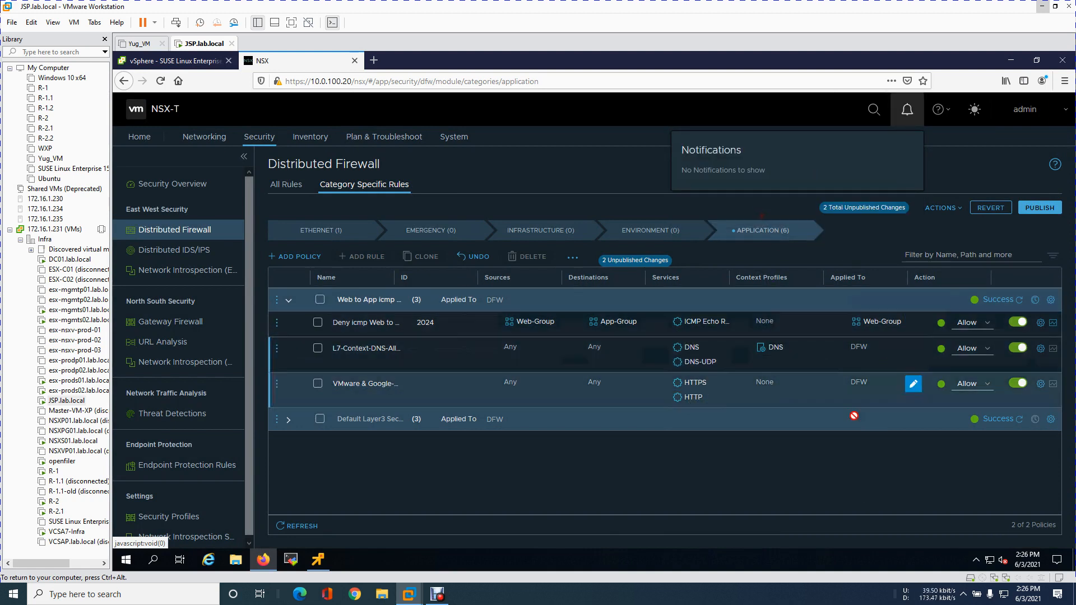
pyautogui.click(785, 482)
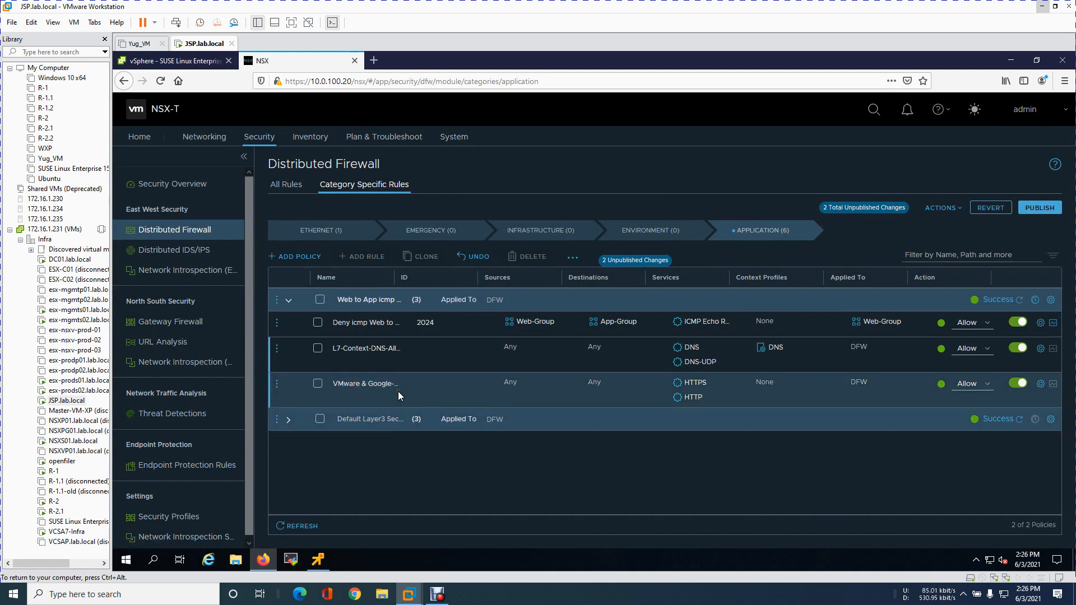
# Start a new context profile for the VMware & Google-Block rule and name it Block-VMware & Google
pyautogui.moveTo(830, 386)
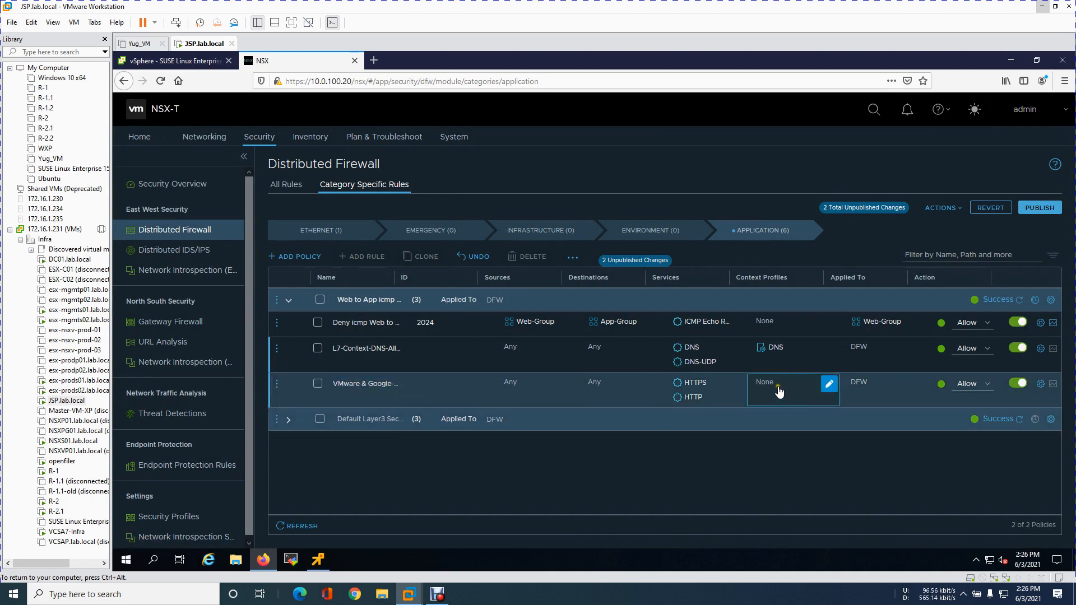
pyautogui.click(830, 385)
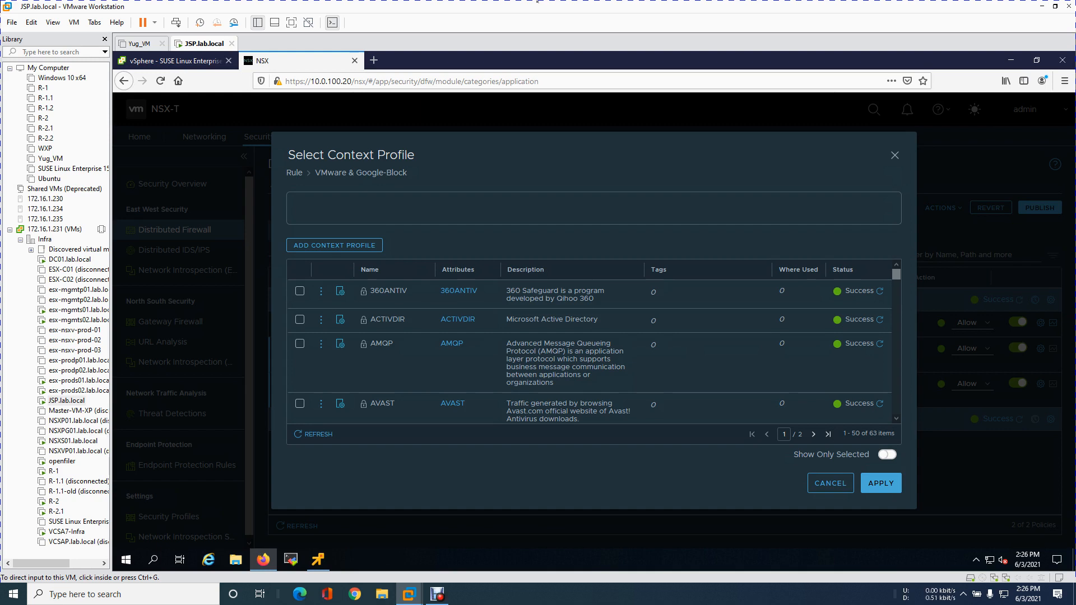
pyautogui.click(341, 246)
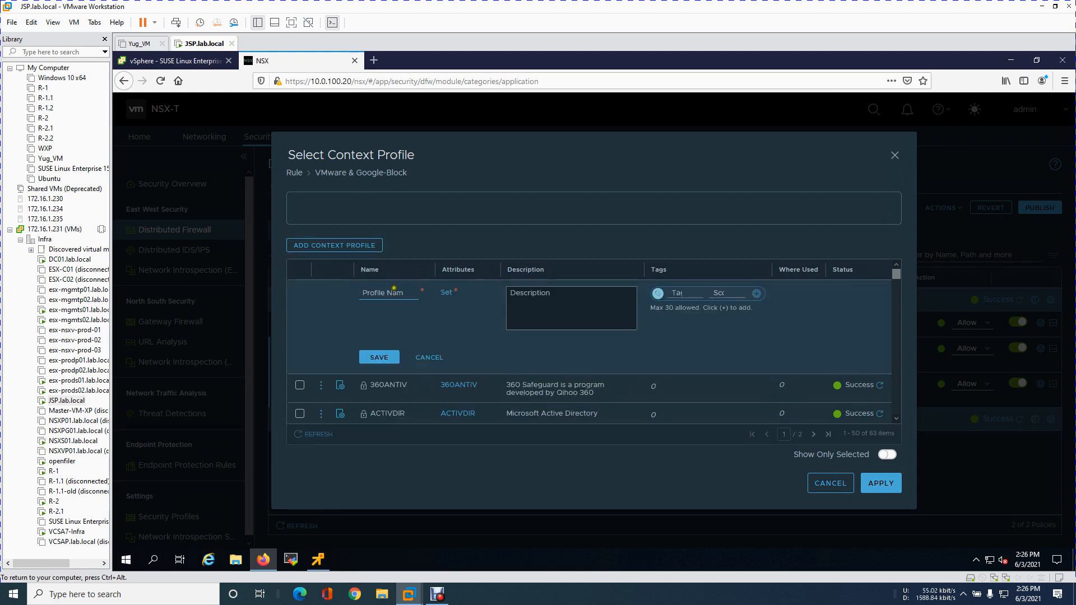
pyautogui.write('B')
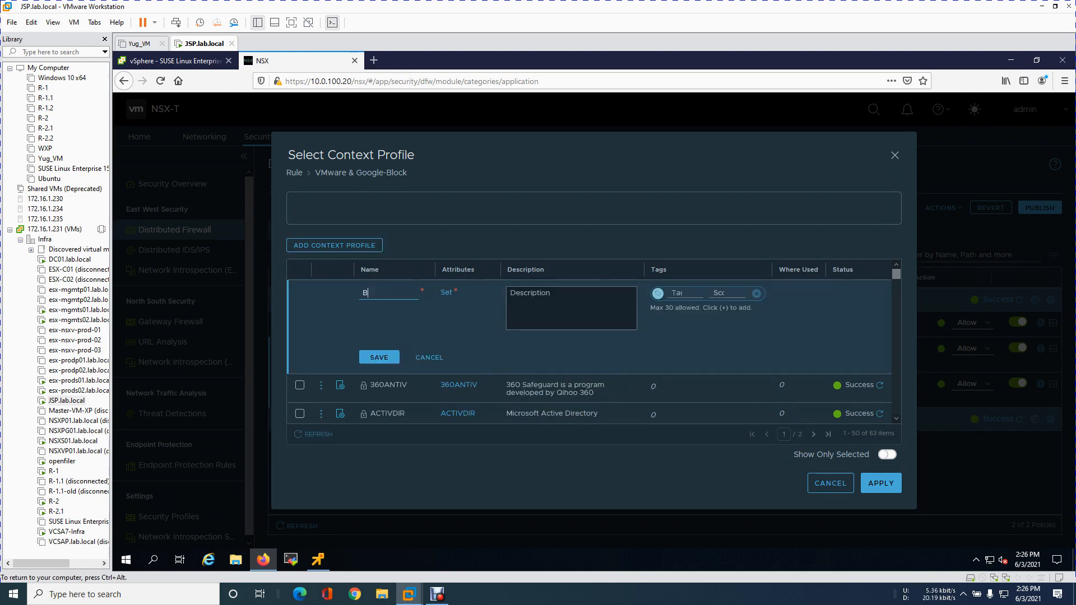
pyautogui.write('lock-V')
pyautogui.write('Mware')
pyautogui.write(' & Google')
pyautogui.click(455, 333)
pyautogui.click(513, 288)
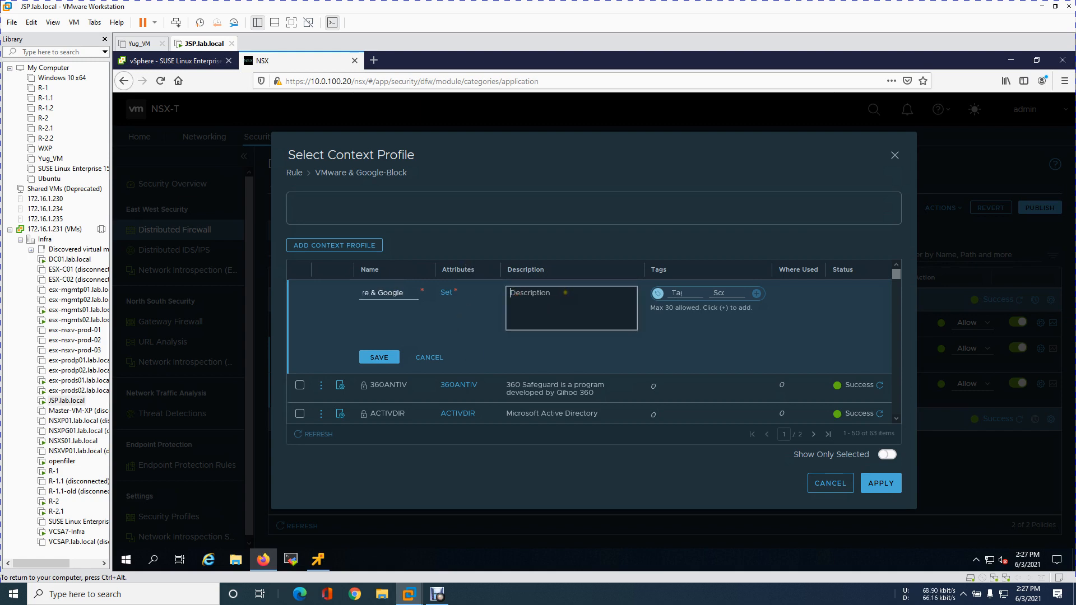
# Add an App ID attribute with the values HTTP and HTTP2 to the new context profile
pyautogui.click(445, 292)
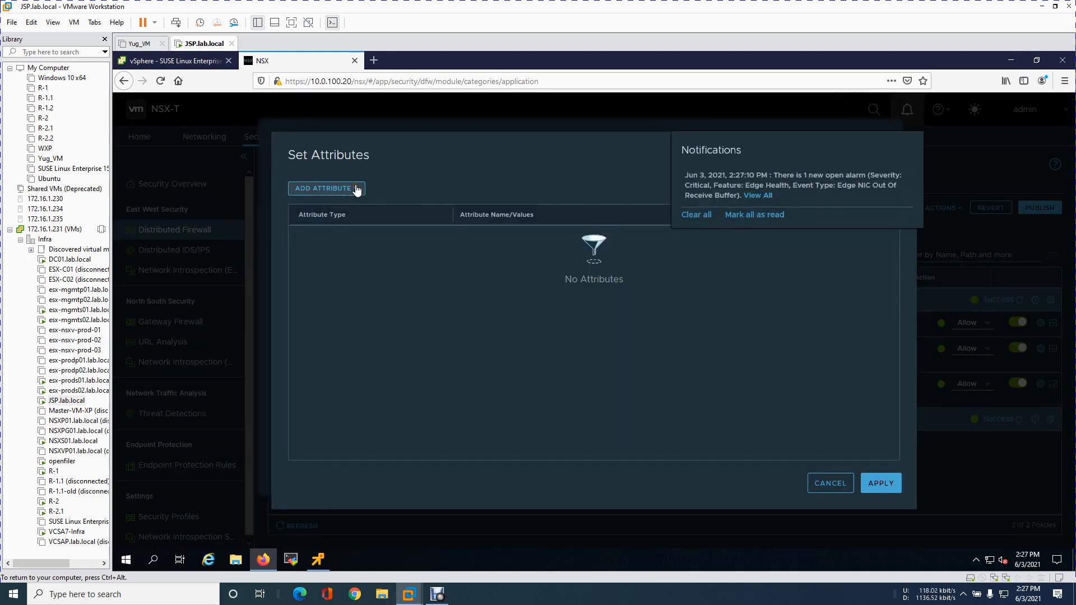
pyautogui.click(356, 189)
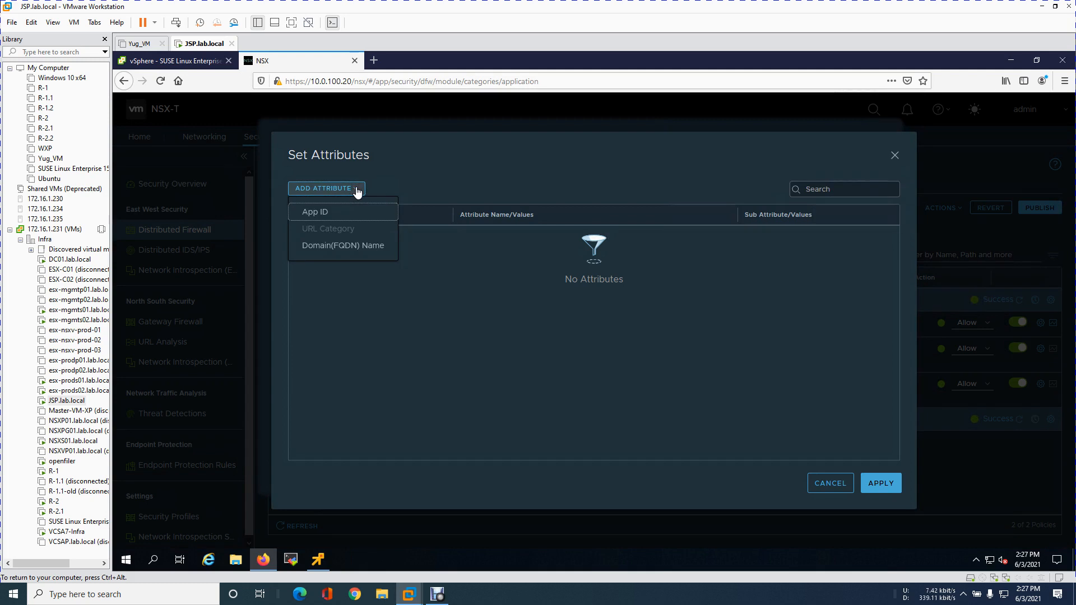
pyautogui.click(309, 212)
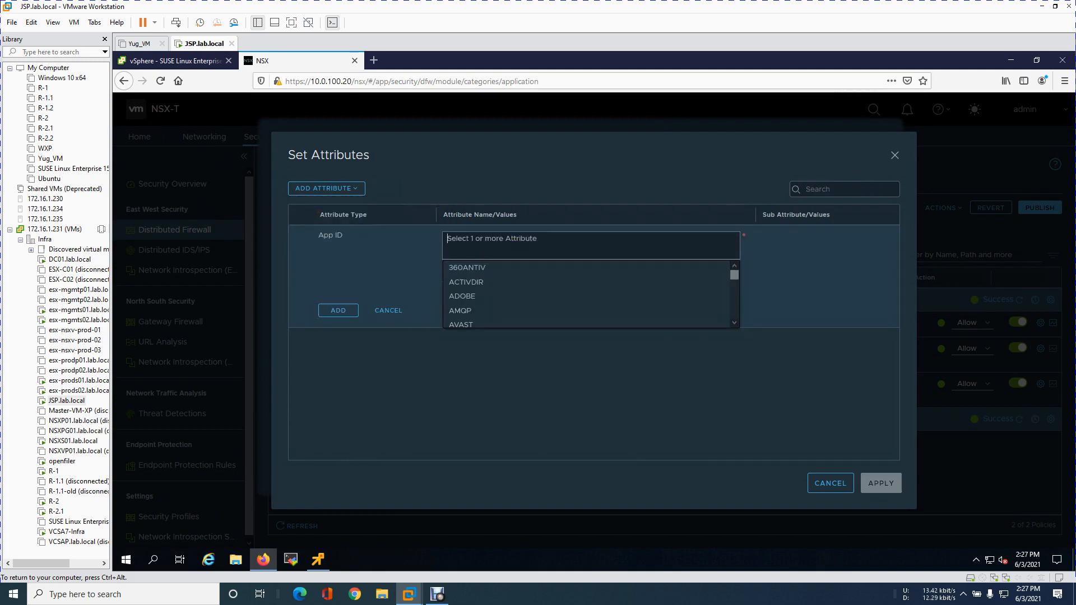
pyautogui.write('http')
pyautogui.click(497, 267)
pyautogui.click(487, 268)
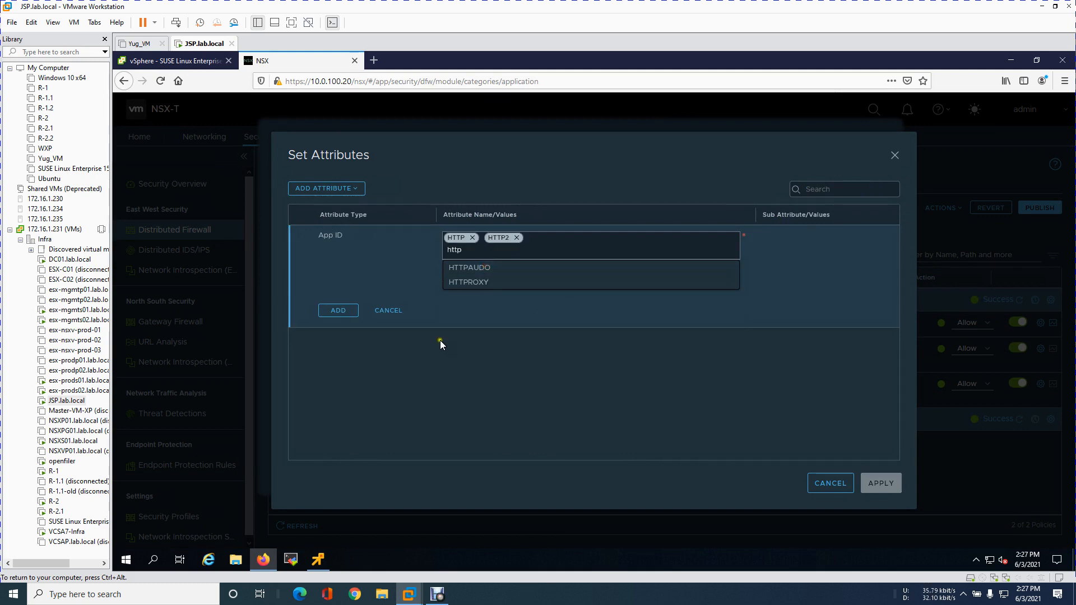
pyautogui.click(470, 249)
pyautogui.press('BackSpace')
pyautogui.press('BackSpace')
pyautogui.press('BackSpace')
pyautogui.press('BackSpace')
pyautogui.click(487, 351)
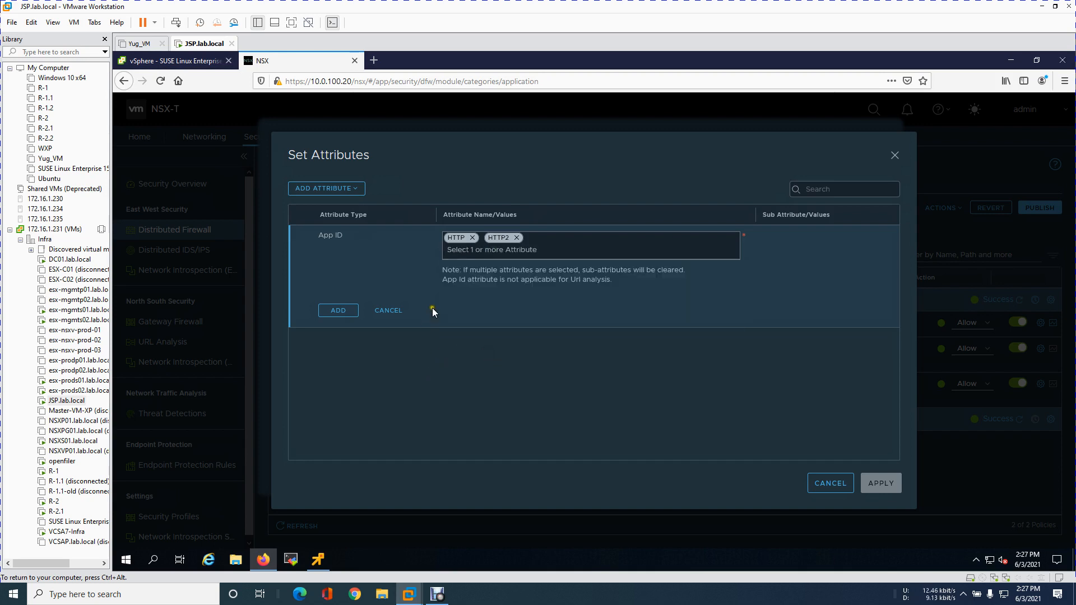
pyautogui.click(337, 312)
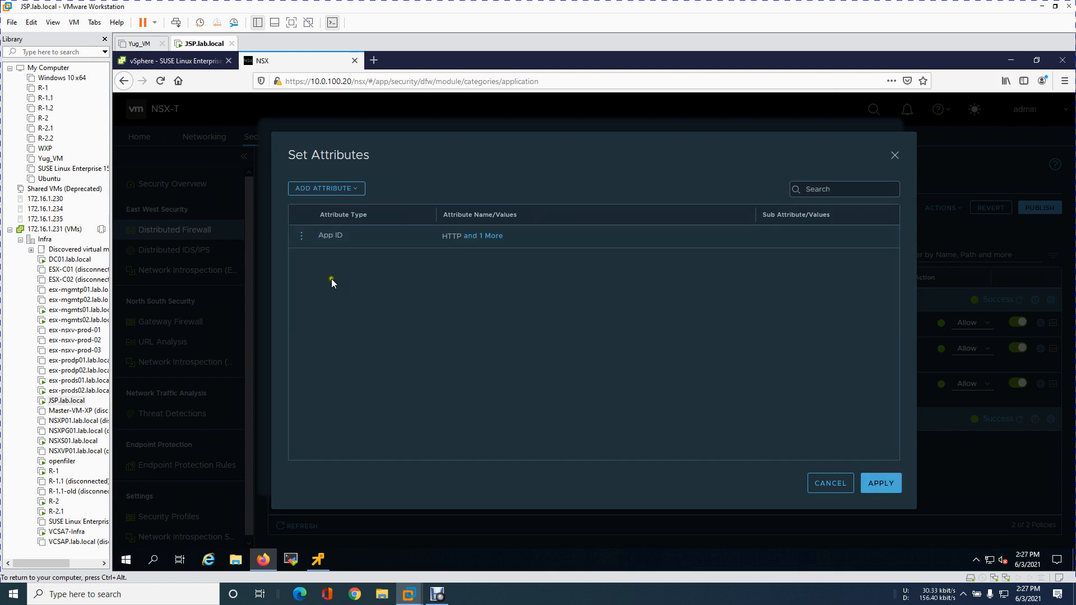
# Start a Domain(FQDN) Name attribute and try to save *.vmware.com as a custom FQDN
pyautogui.click(318, 190)
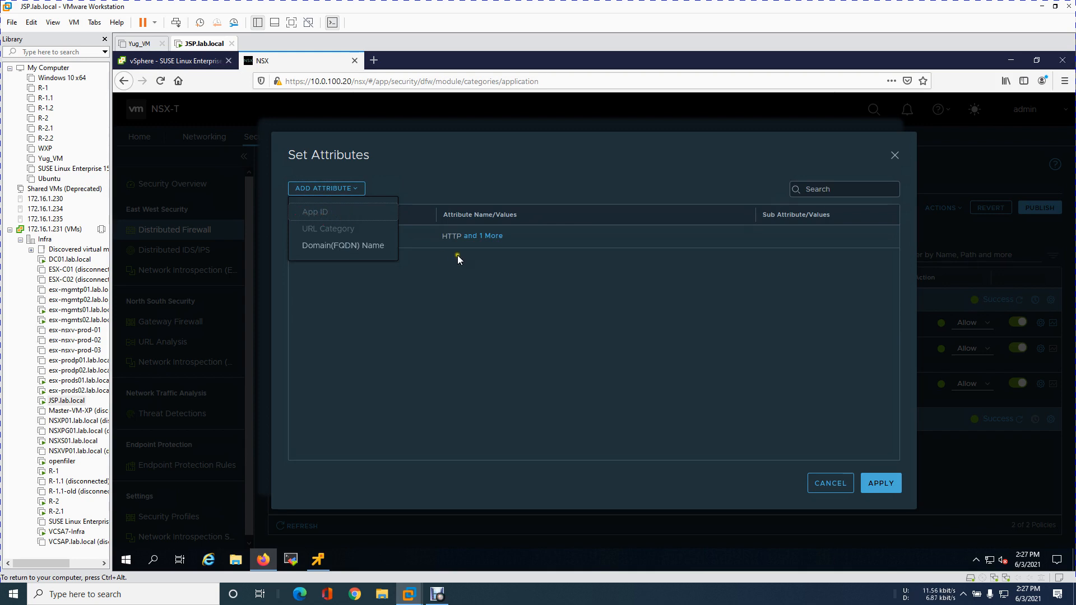
pyautogui.click(356, 246)
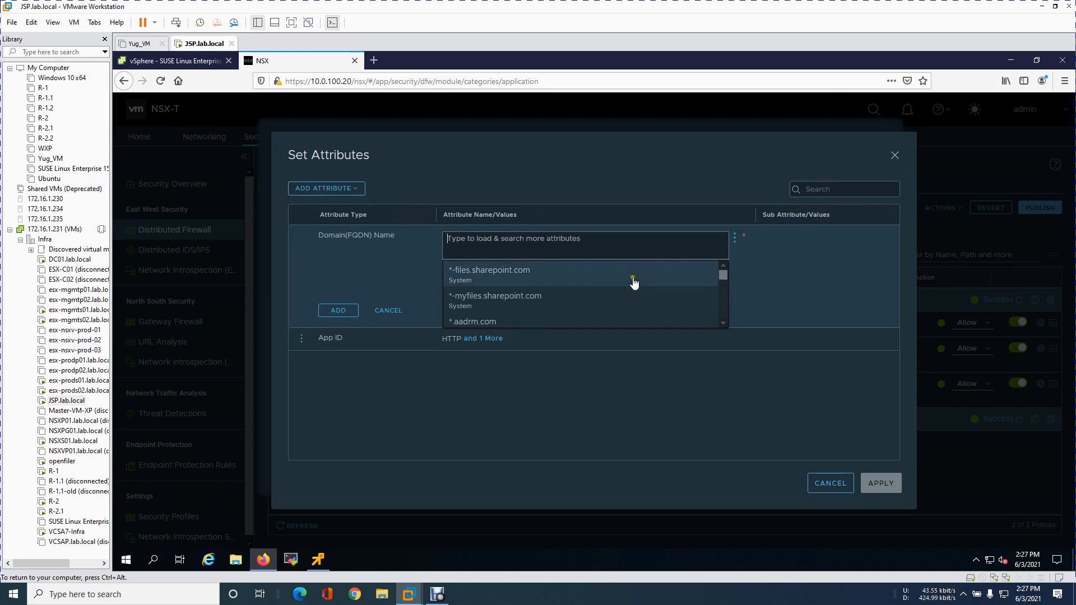
pyautogui.click(735, 241)
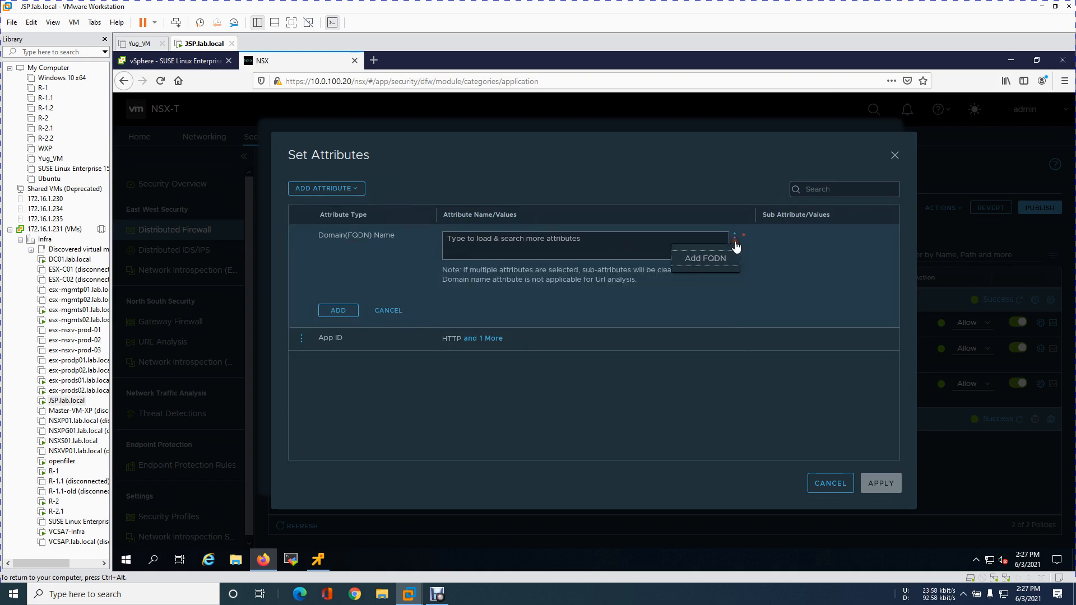
pyautogui.click(720, 256)
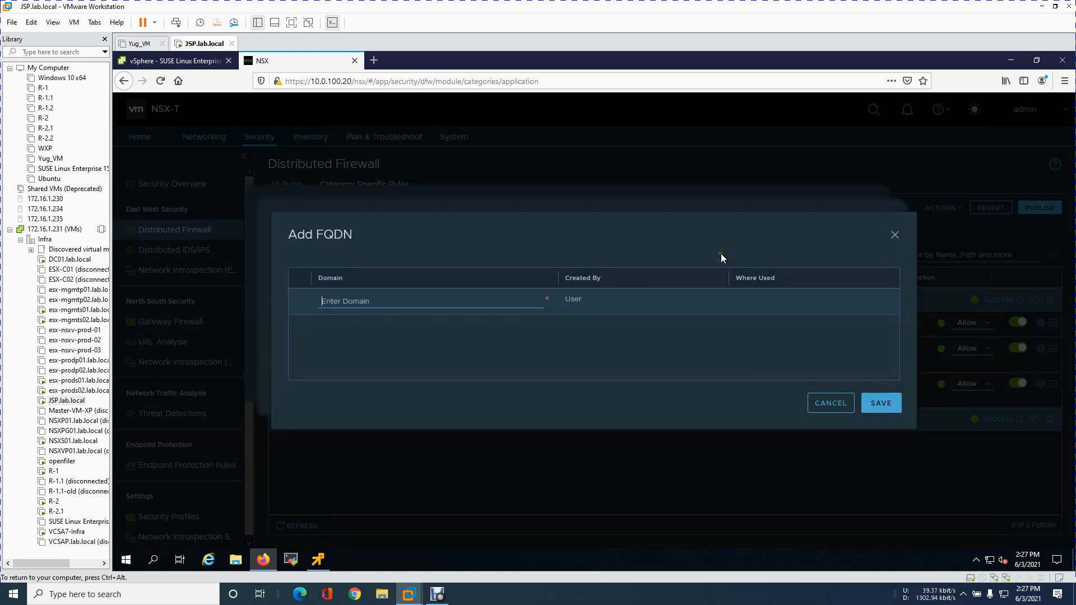
pyautogui.write('*.vmware.com')
pyautogui.click(879, 405)
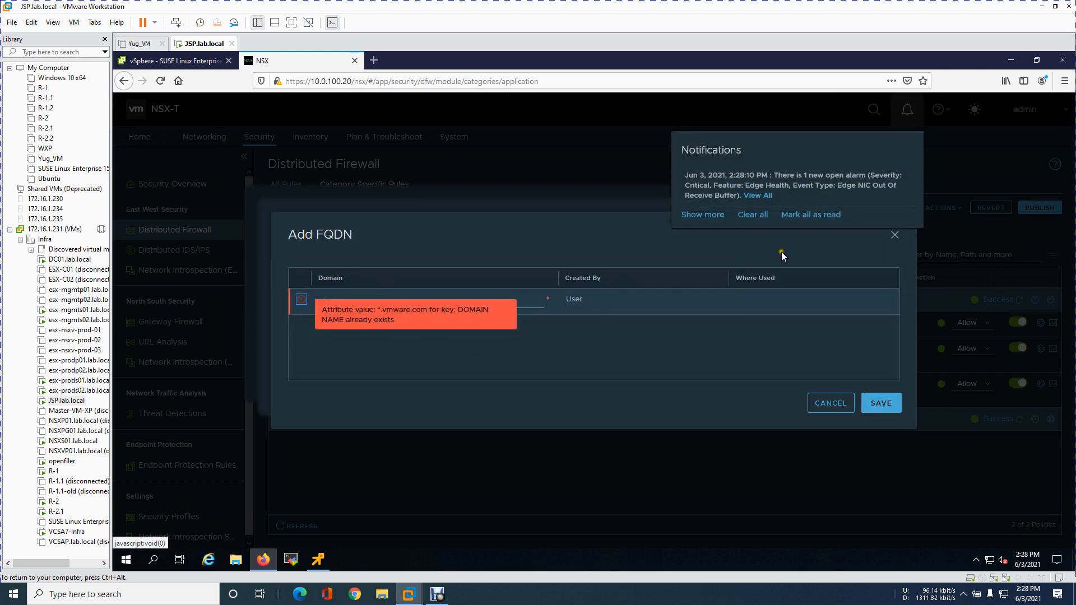
# Clear all notifications and discard the unsaved *.vmware.com FQDN entry
pyautogui.click(755, 218)
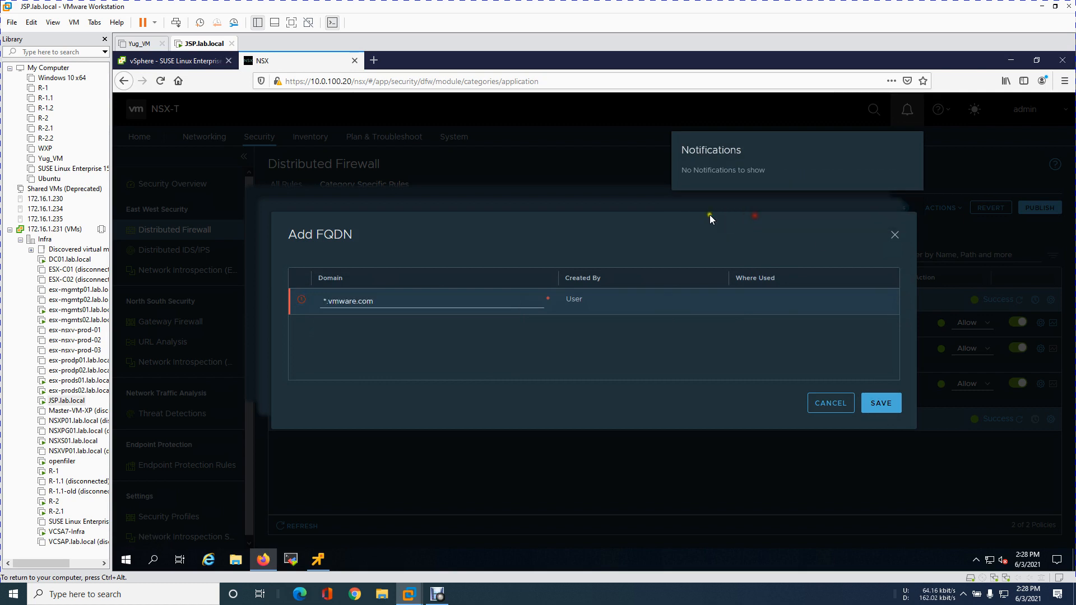
pyautogui.click(828, 406)
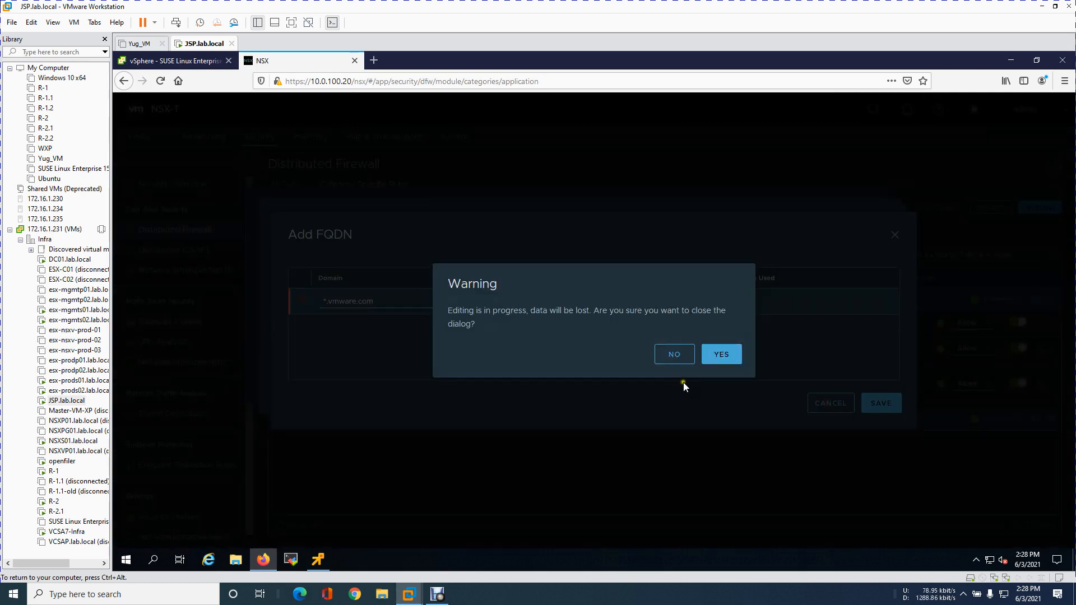
pyautogui.click(689, 357)
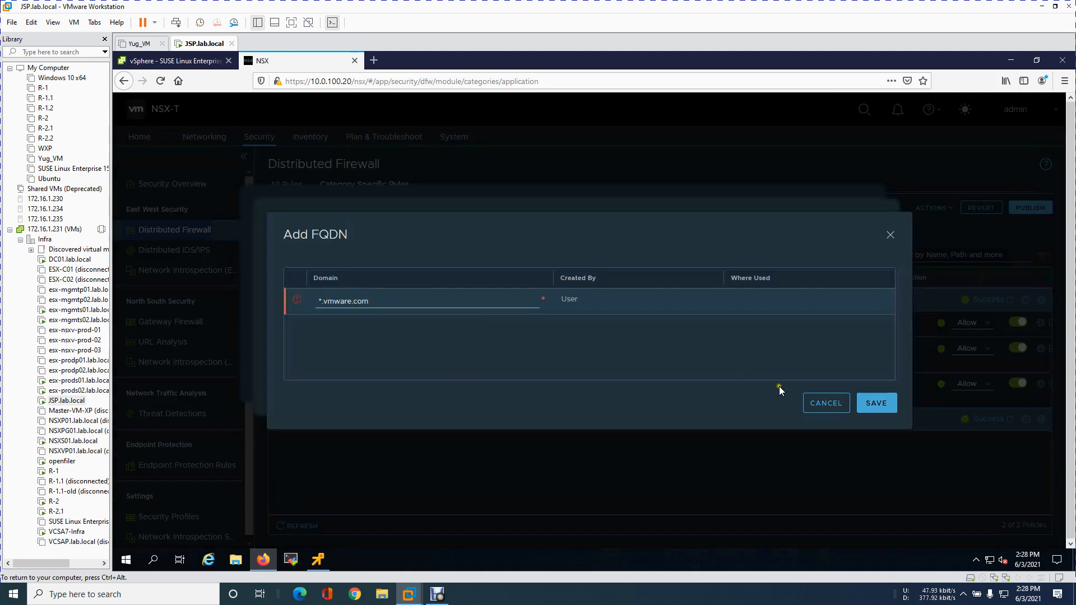
pyautogui.click(830, 404)
pyautogui.click(725, 352)
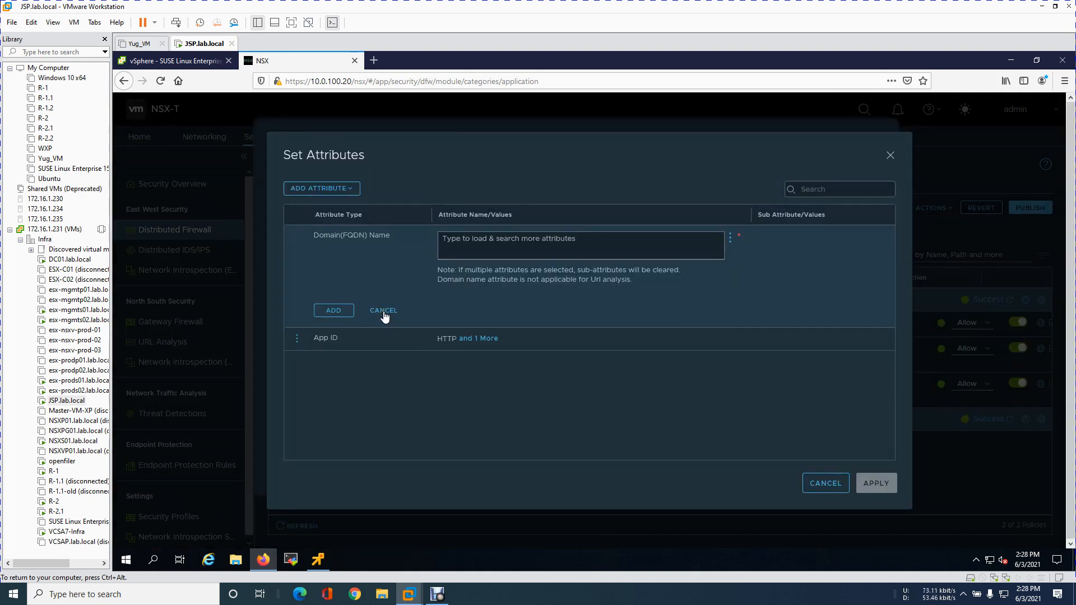
# Try to save *.google.com as a custom FQDN for the domain attribute, and discard the entry
pyautogui.click(733, 246)
pyautogui.click(702, 258)
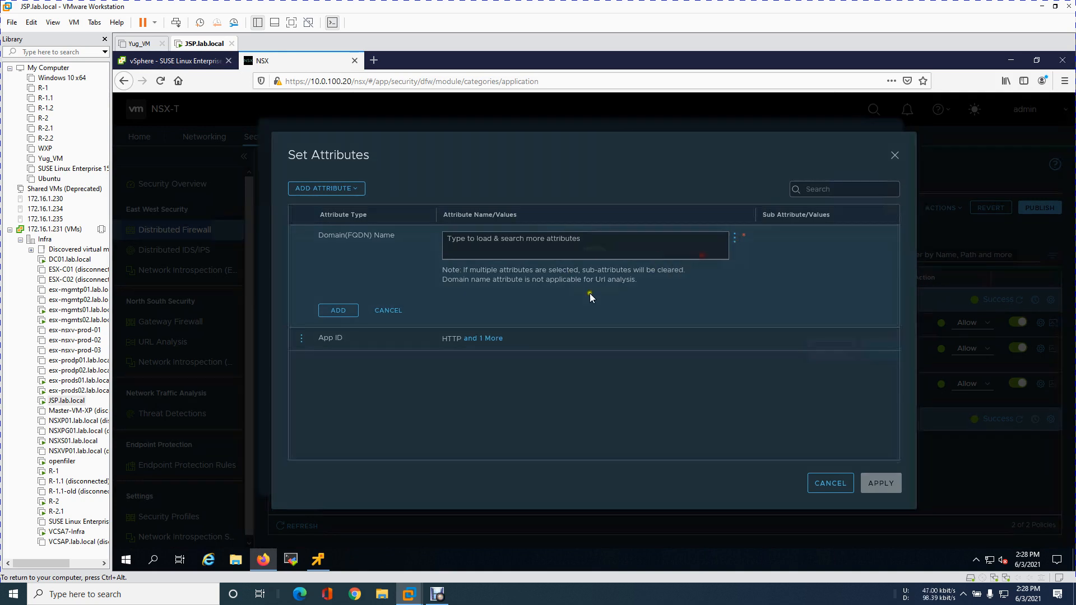
pyautogui.write('*.google')
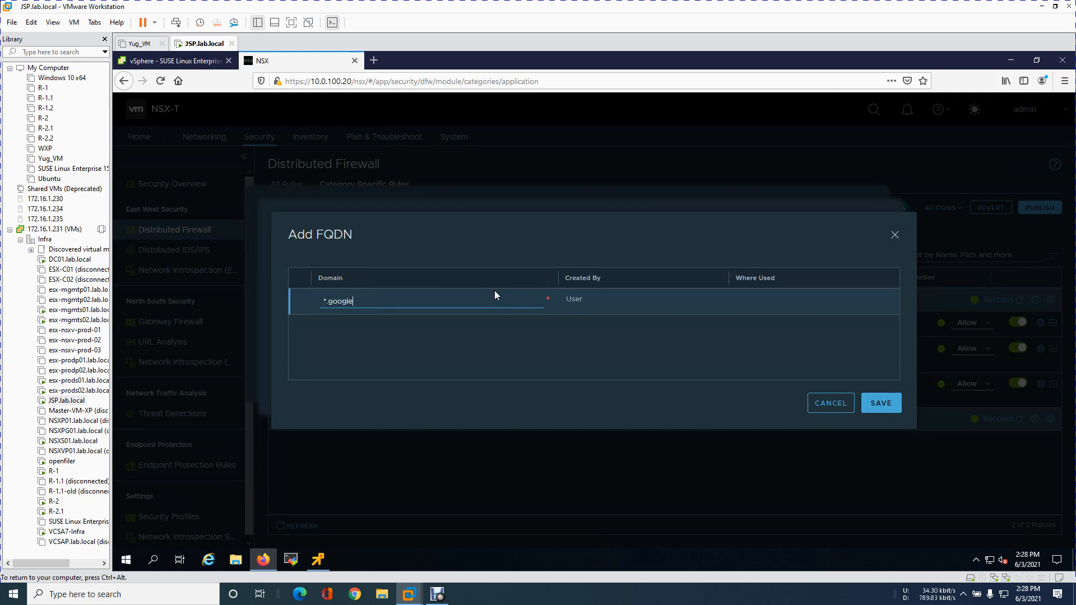
pyautogui.write('.com')
pyautogui.click(877, 402)
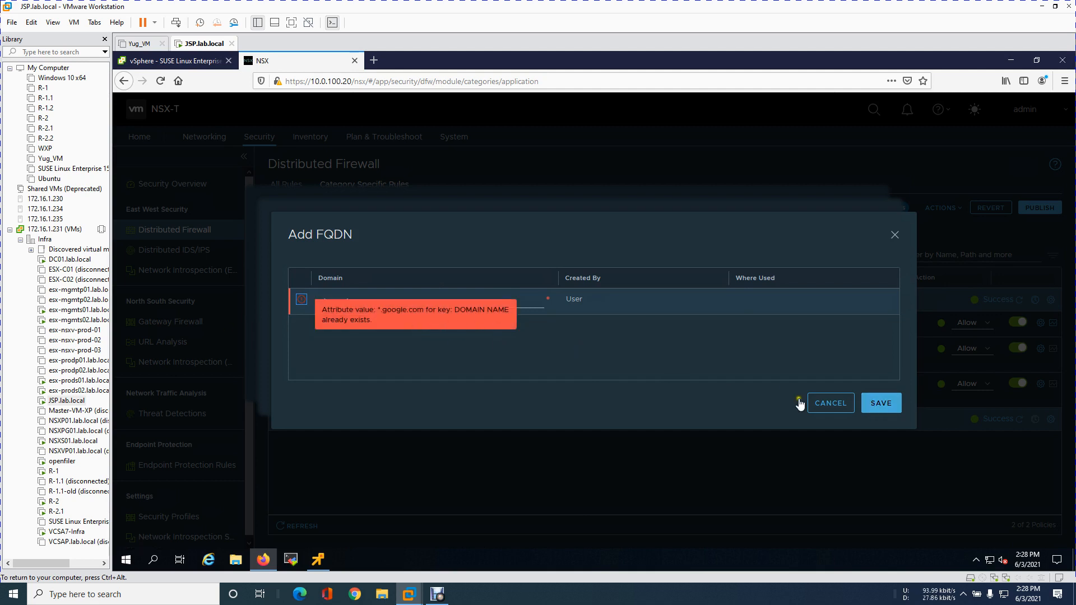
pyautogui.click(834, 404)
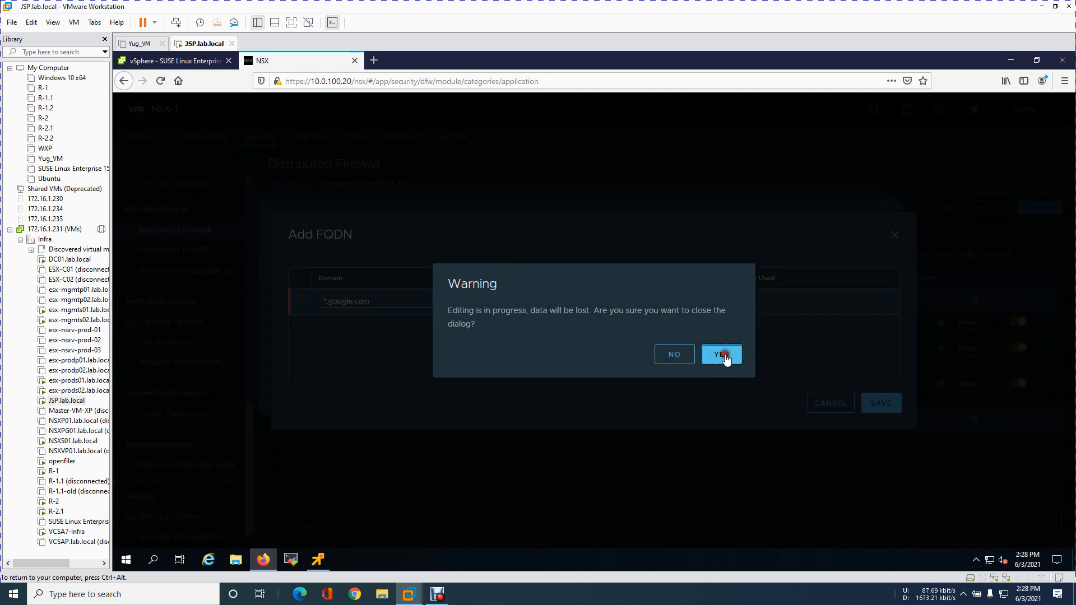
pyautogui.click(721, 355)
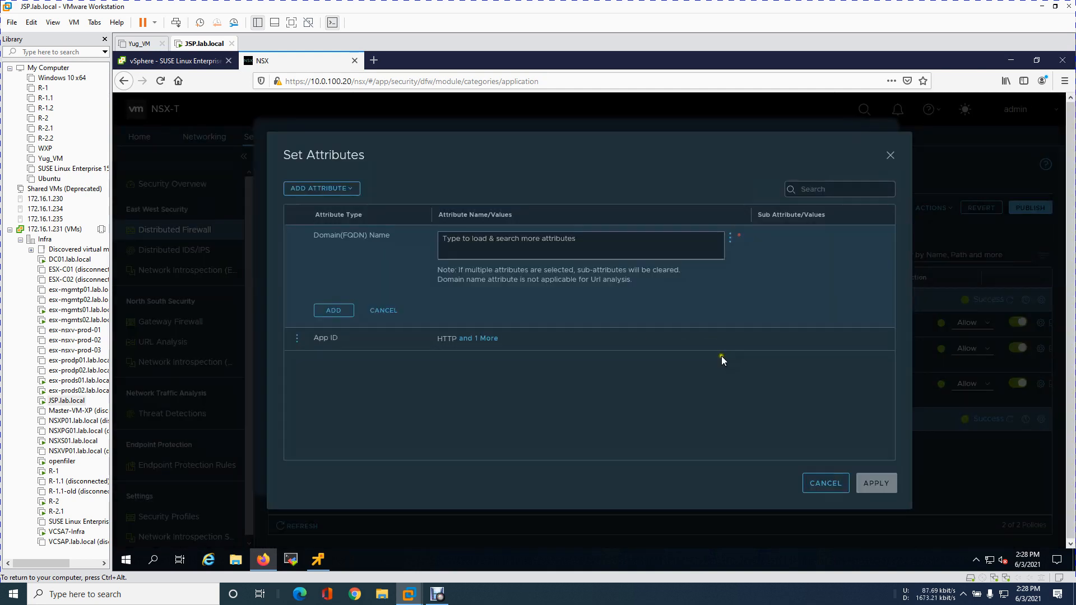
# Cancel the domain attribute, the attribute settings and the new Block-VMware & Google context profile
pyautogui.click(384, 310)
pyautogui.click(838, 492)
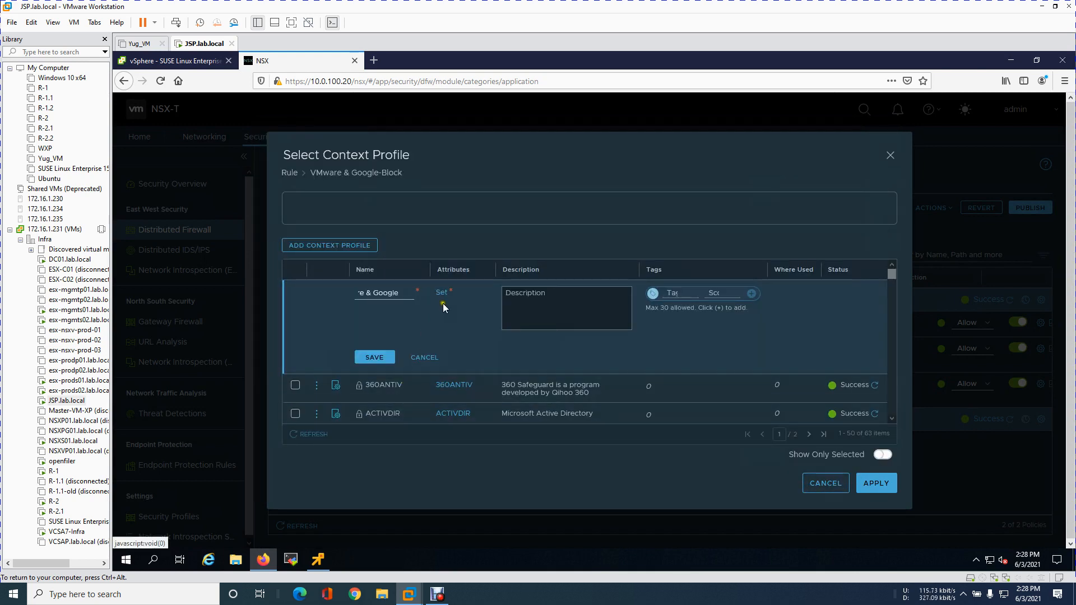
pyautogui.click(435, 360)
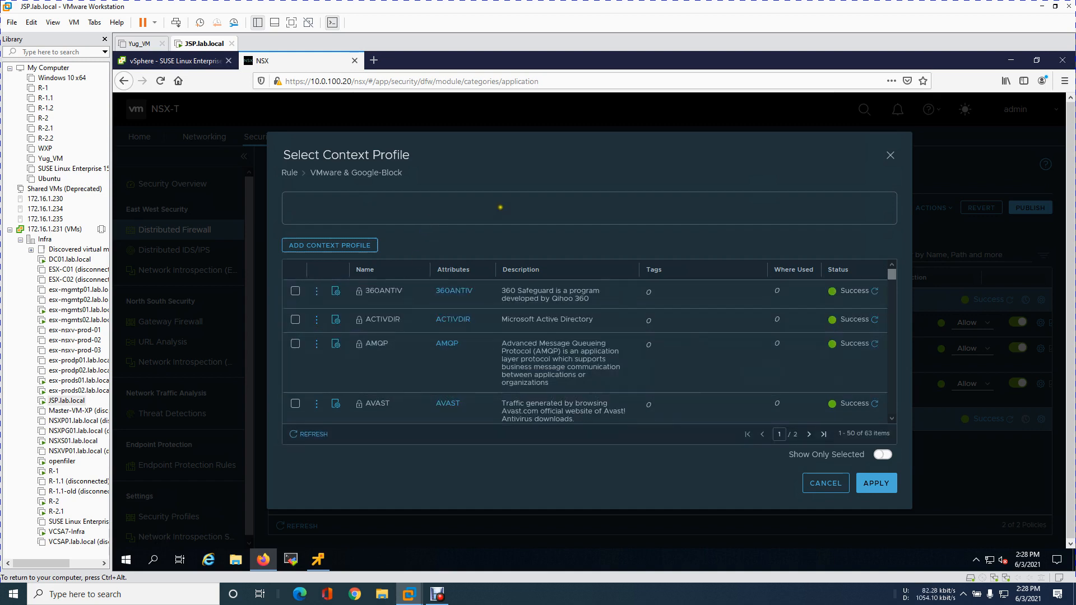
# Search the existing context profiles for google, and clear the search
pyautogui.click(525, 220)
pyautogui.write('google')
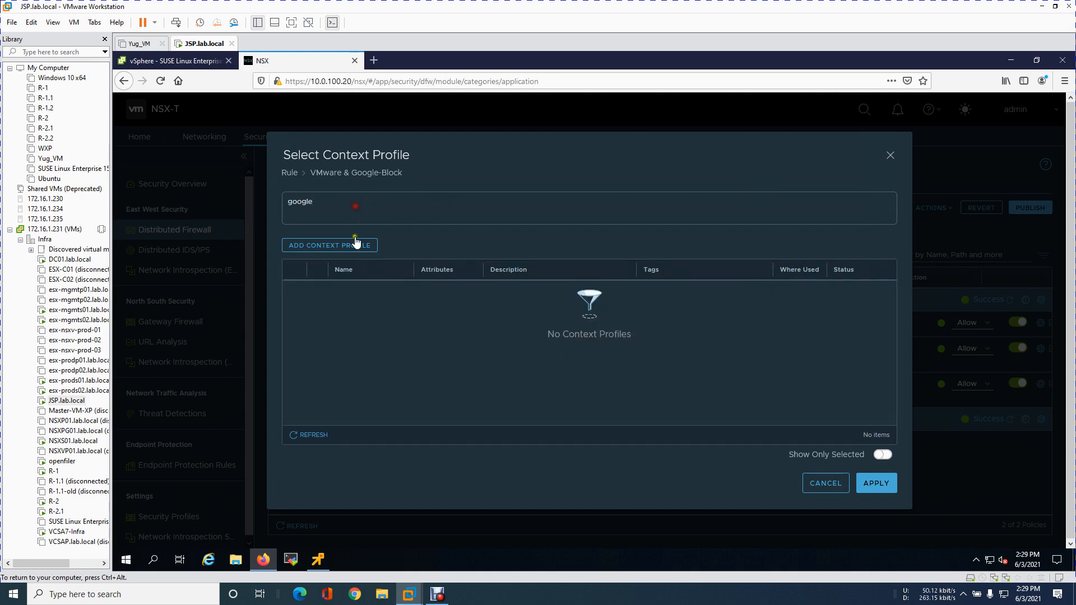
pyautogui.moveTo(379, 202); pyautogui.dragTo(289, 200)
pyautogui.press('BackSpace')
pyautogui.press('BackSpace')
pyautogui.press('BackSpace')
pyautogui.press('BackSpace')
pyautogui.press('BackSpace')
pyautogui.press('BackSpace')
# Start a new context profile for the VMware & Google-Block rule and name it Yahoo
pyautogui.click(369, 247)
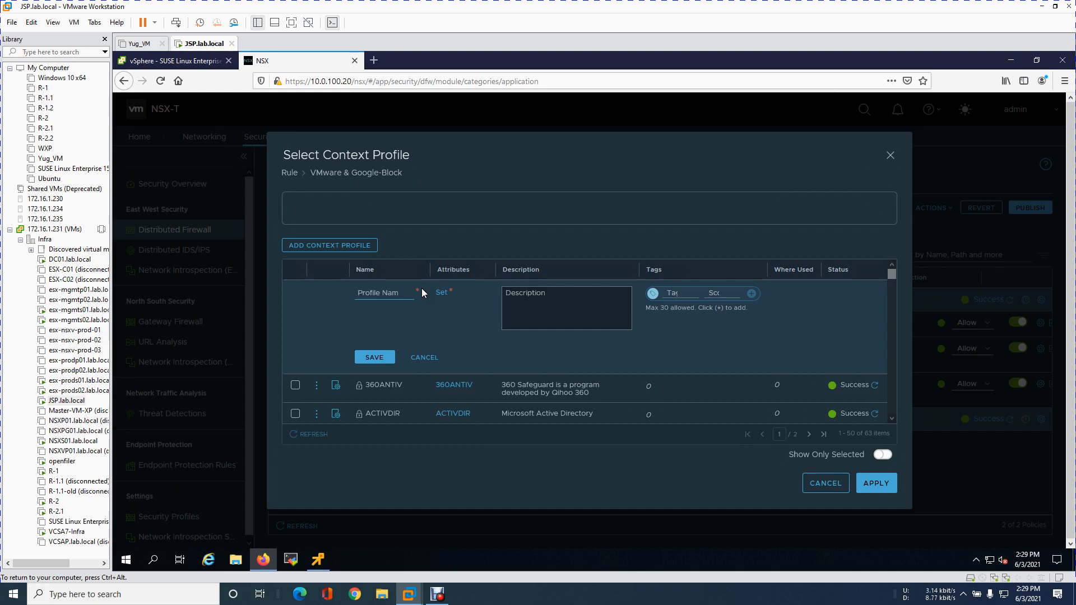
pyautogui.write('Ya')
pyautogui.write('ahoo')
# Add an App ID attribute with the values HTTP and HTTP2 to the Yahoo context profile
pyautogui.click(445, 294)
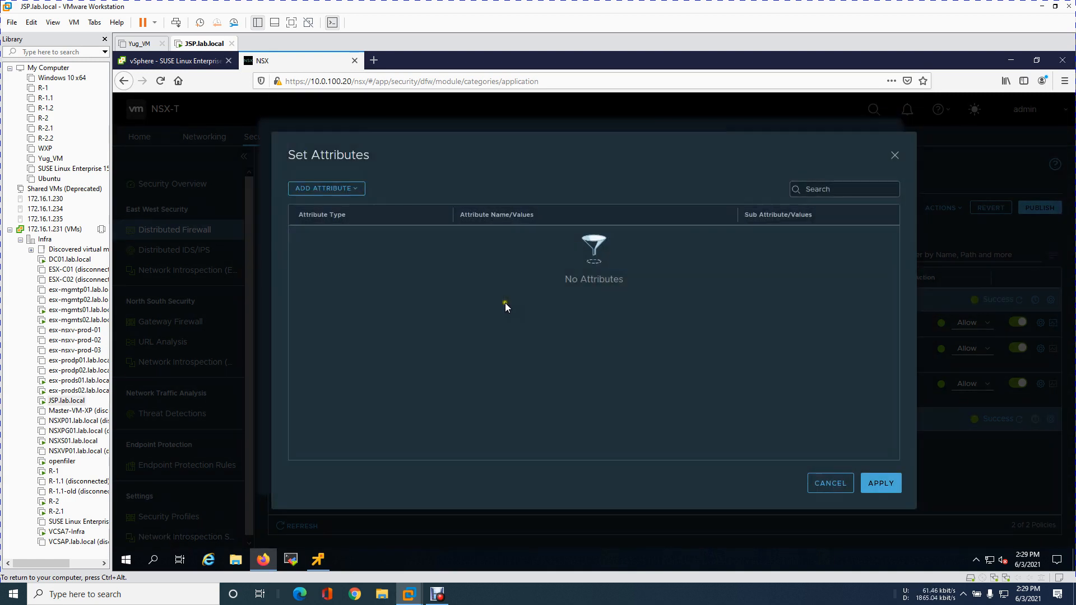
pyautogui.click(314, 188)
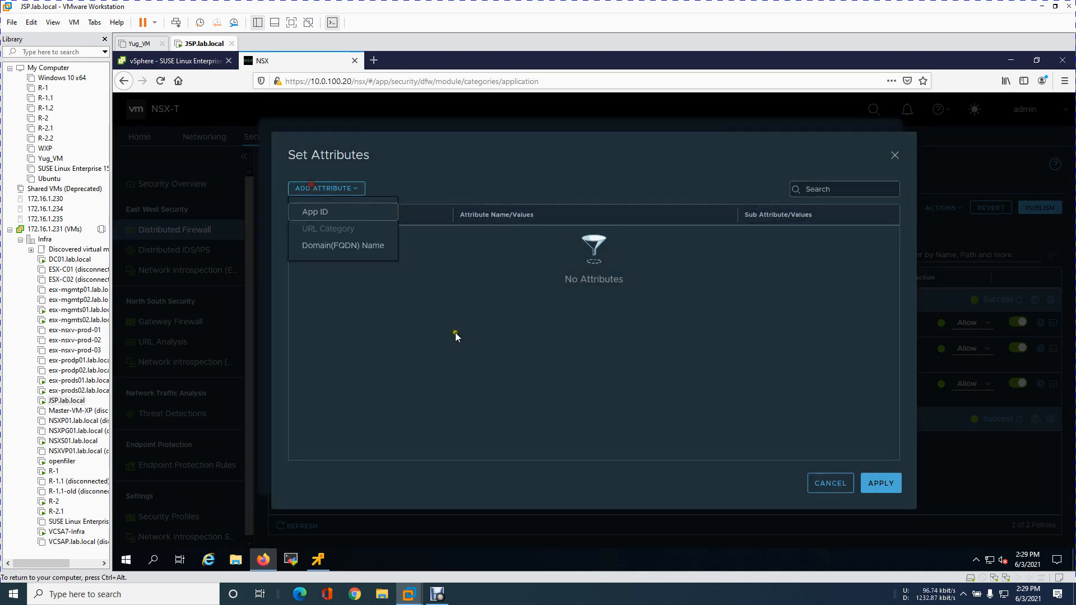
pyautogui.click(314, 212)
pyautogui.write('http')
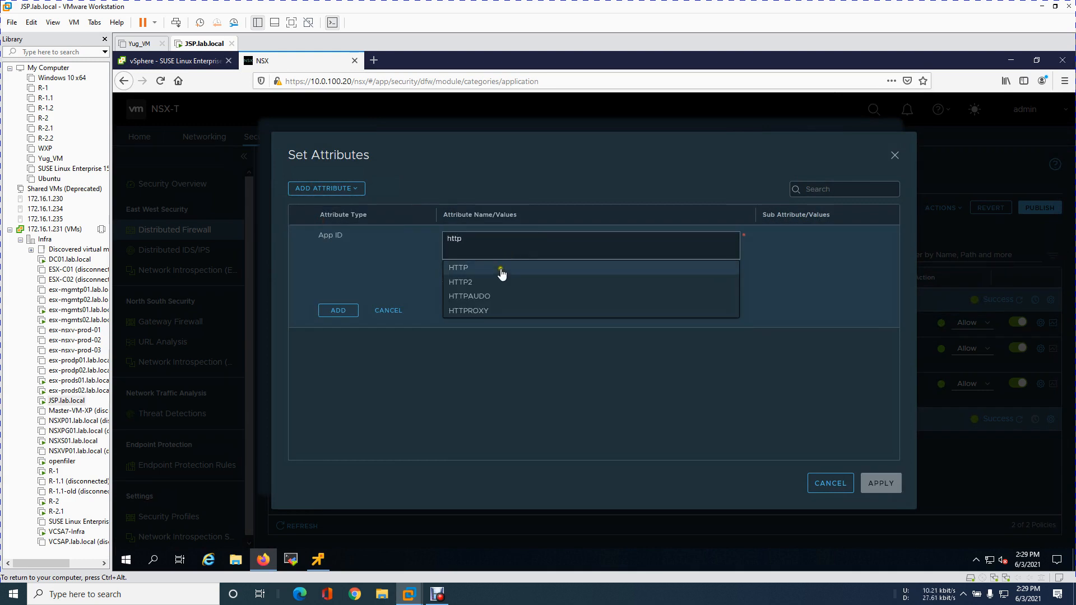
pyautogui.click(501, 269)
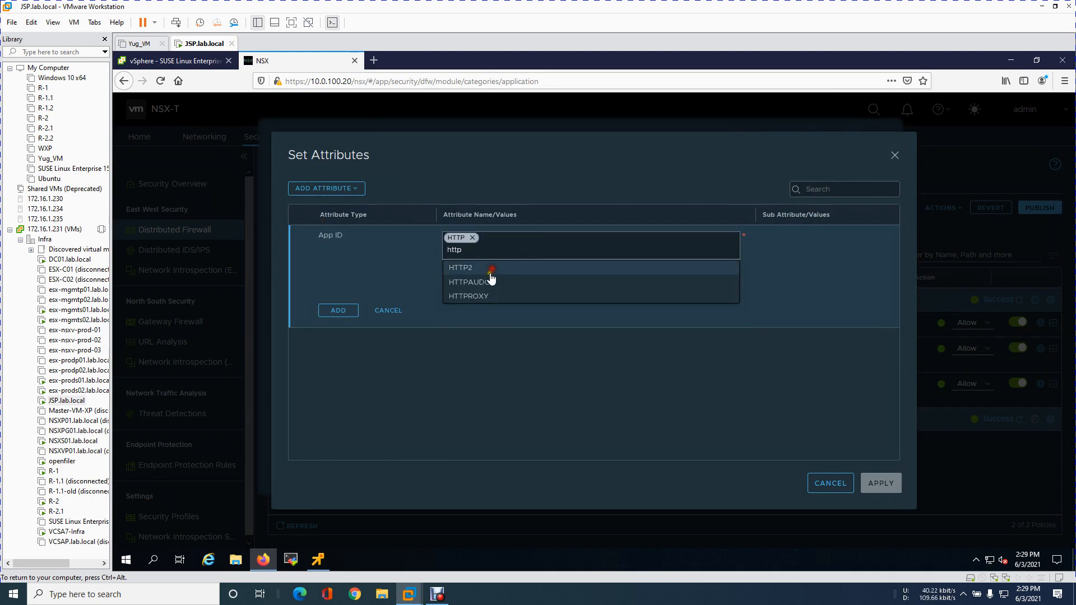
pyautogui.click(482, 270)
pyautogui.click(339, 310)
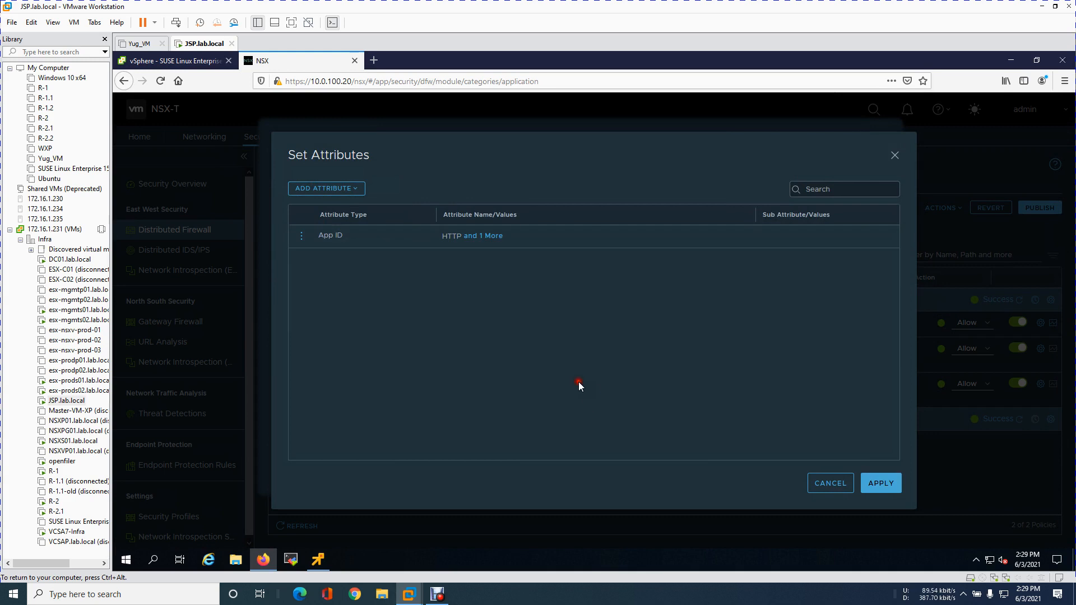
# Start a Domain(FQDN) Name attribute, search its available domains for yahoo, and clear the search
pyautogui.click(324, 189)
pyautogui.click(338, 256)
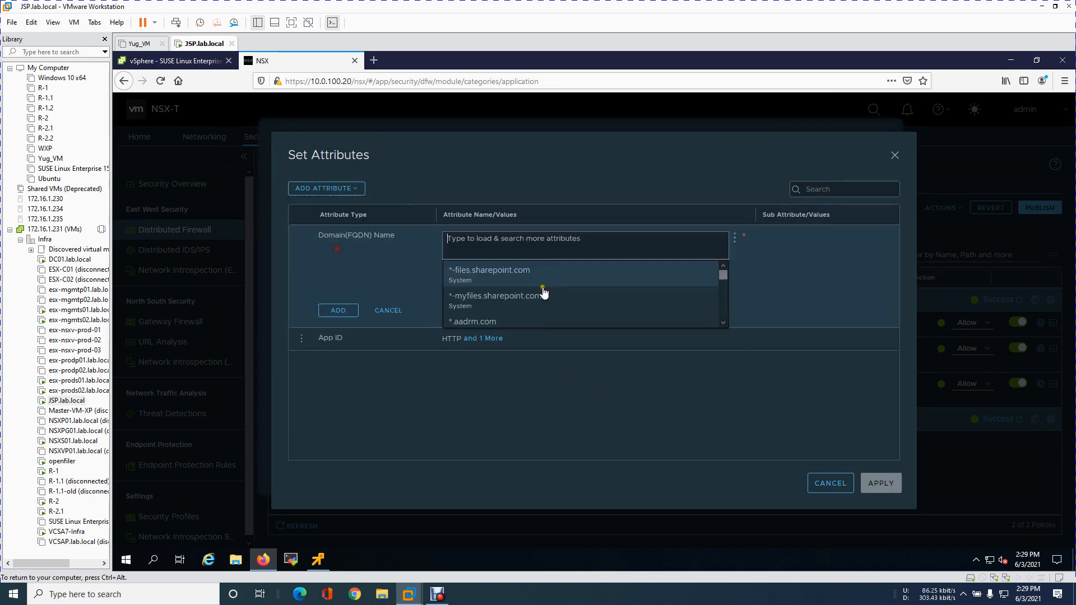
pyautogui.write('yaho')
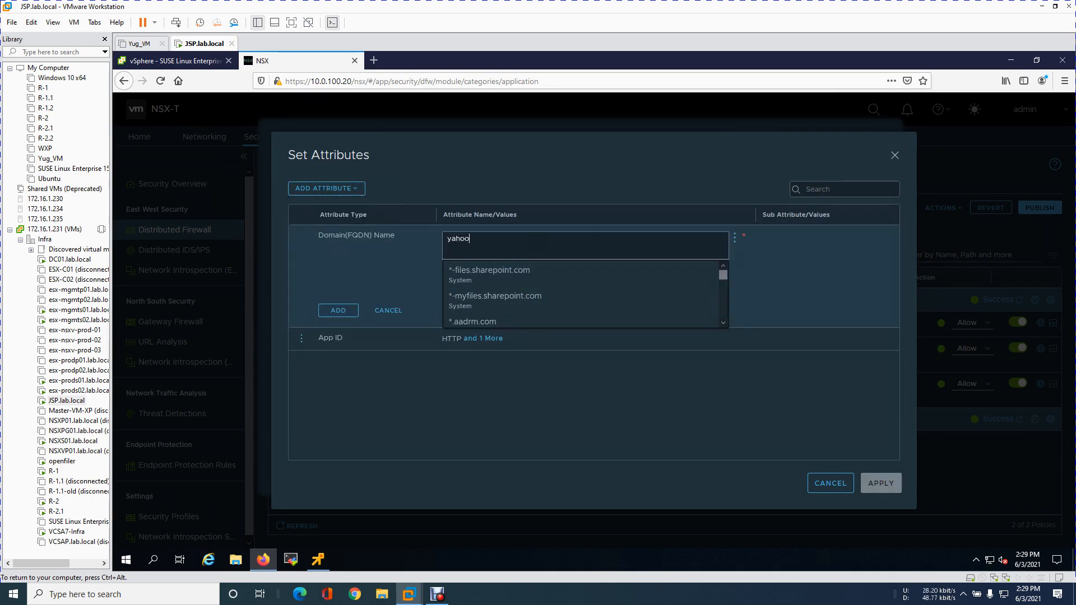
pyautogui.write('o.')
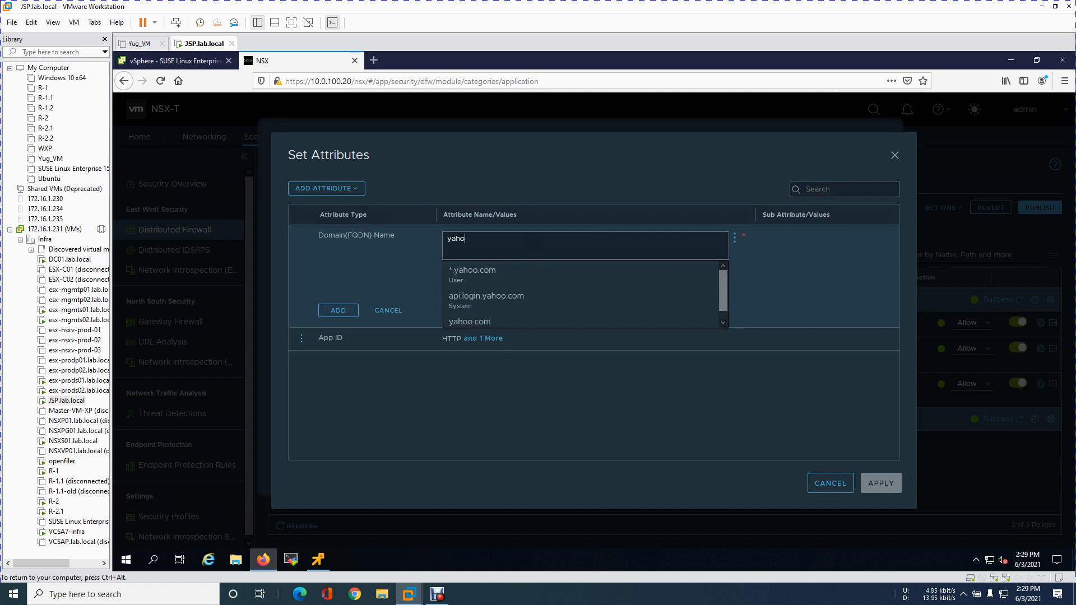
pyautogui.press('BackSpace')
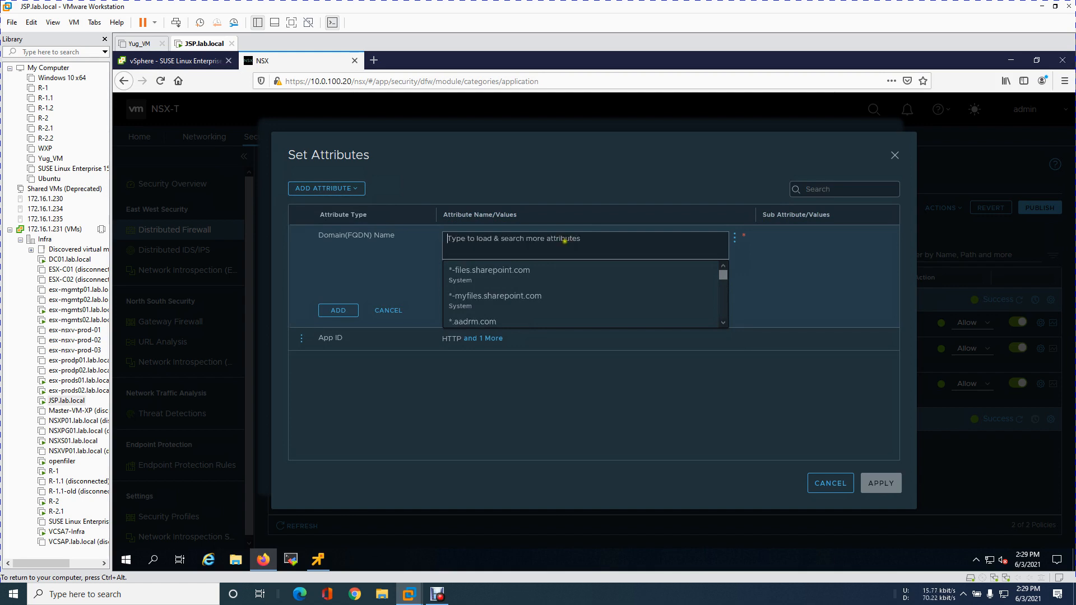
# Try to save *.yahoo.com as a custom FQDN for the domain attribute, and discard the entry
pyautogui.click(734, 240)
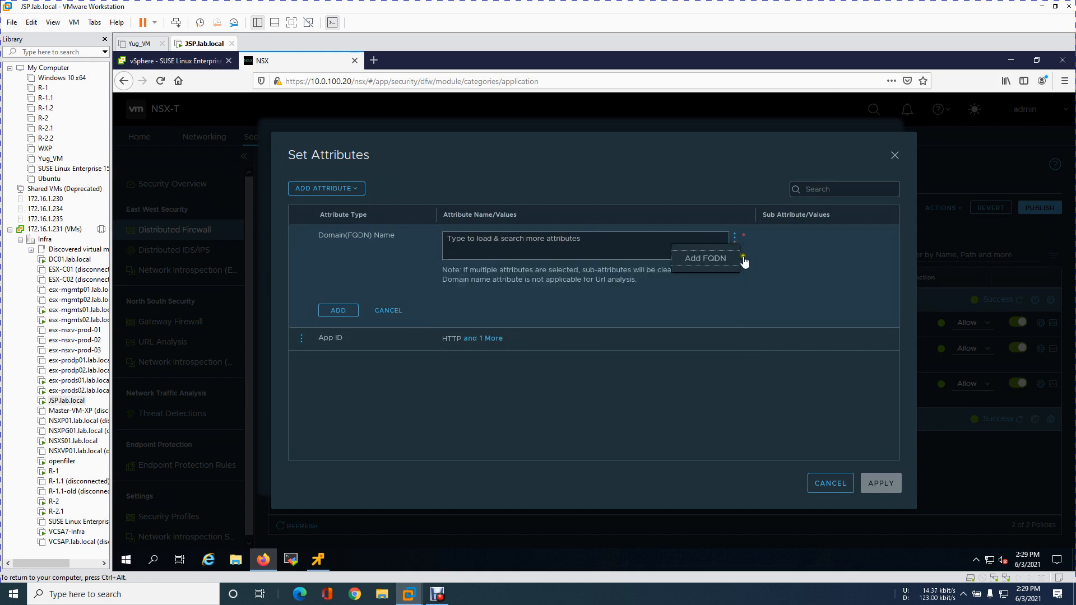
pyautogui.click(715, 260)
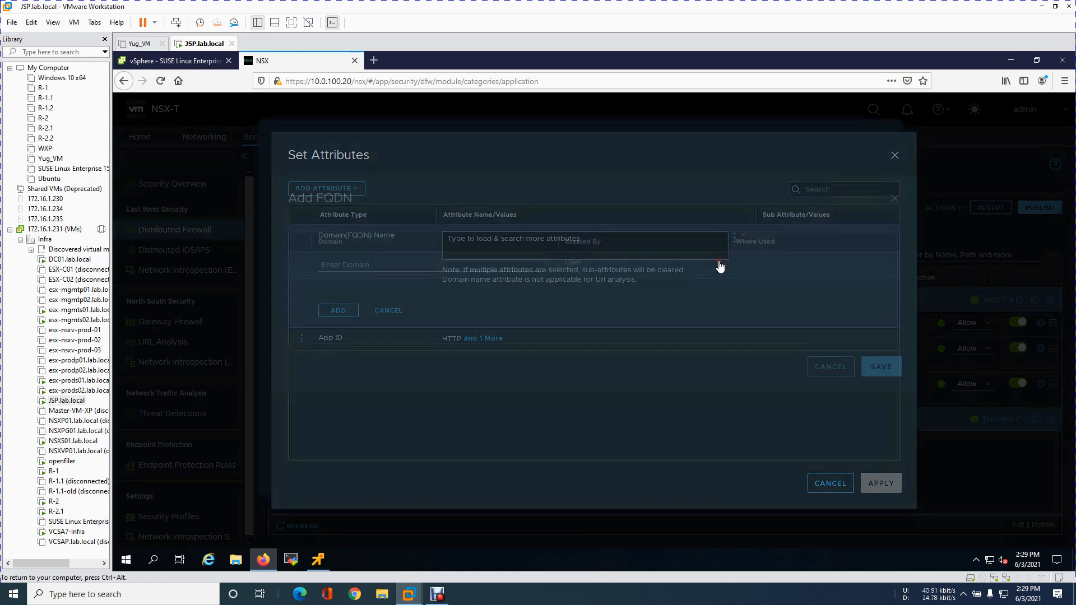
pyautogui.write('*.yahoo')
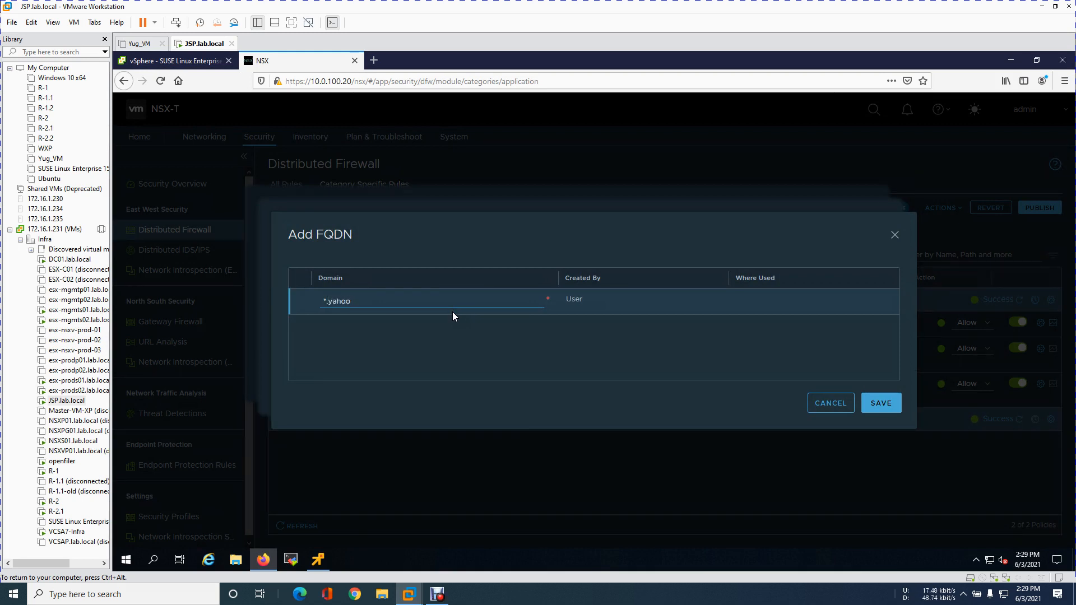
pyautogui.write('.com')
pyautogui.click(878, 403)
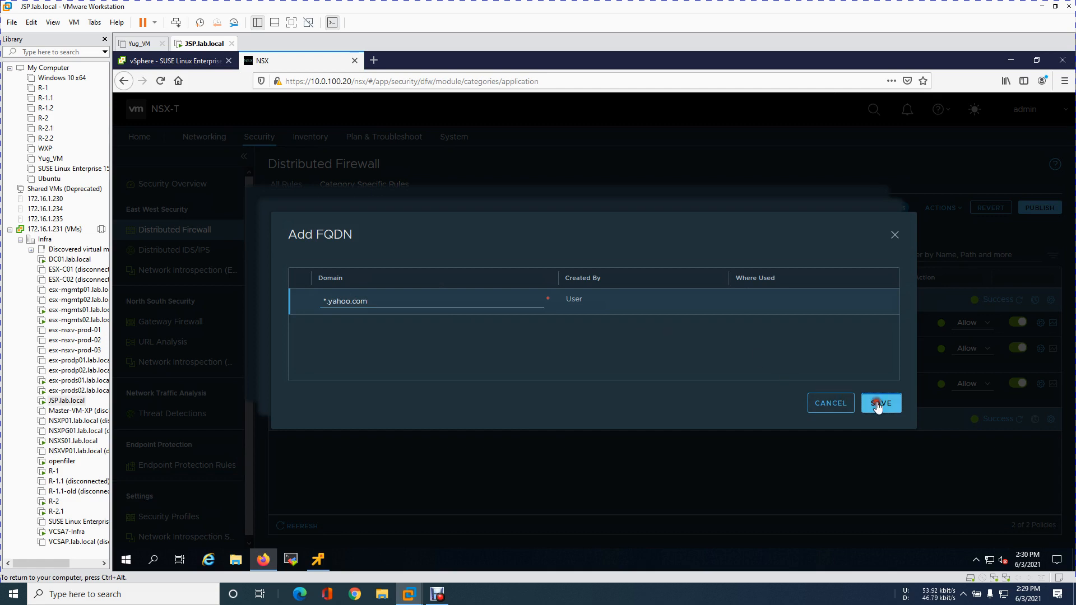
pyautogui.click(828, 404)
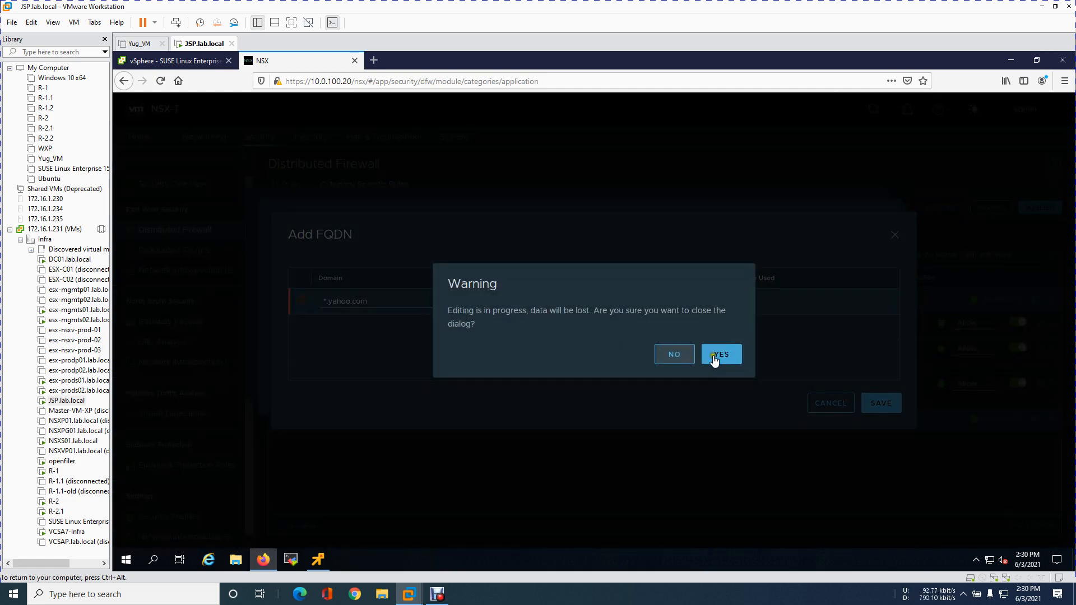
pyautogui.click(683, 359)
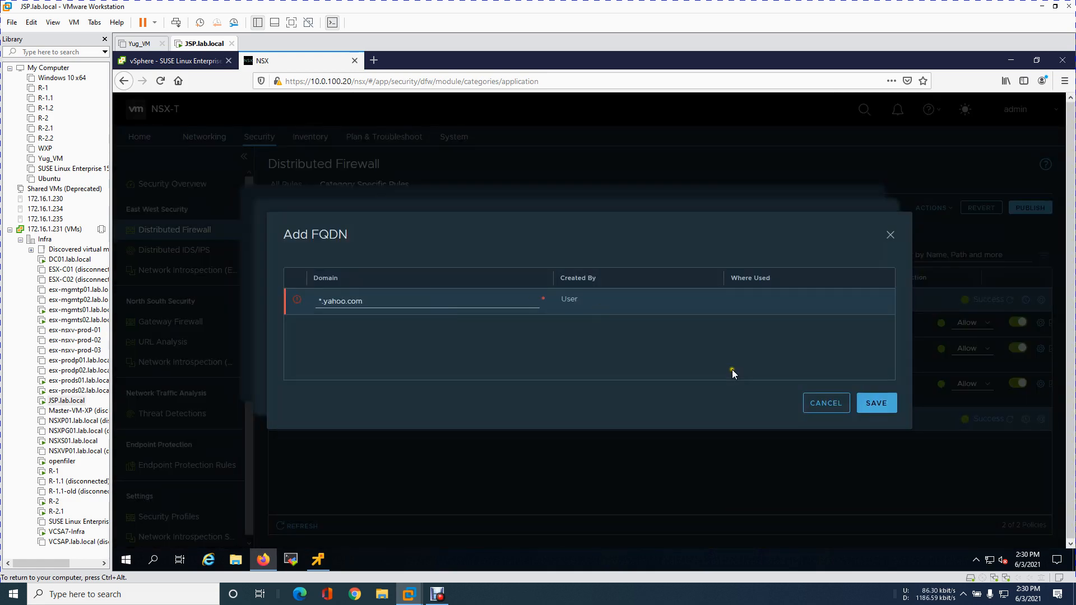
pyautogui.click(827, 405)
pyautogui.click(720, 356)
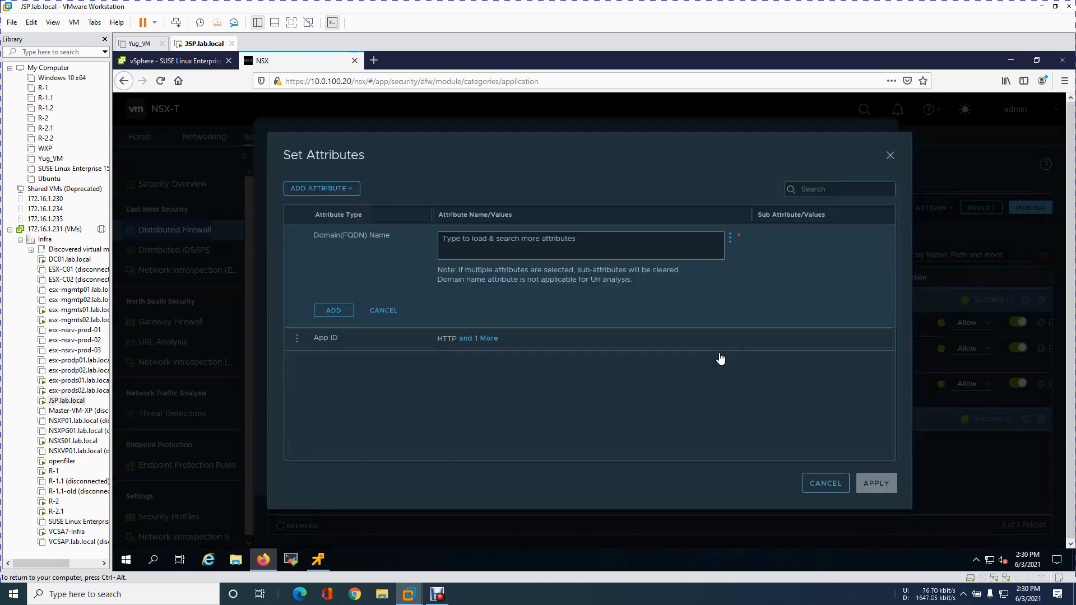
# Select *.google.com and *.yahoo.com as values of the Domain(FQDN) Name attribute
pyautogui.click(582, 249)
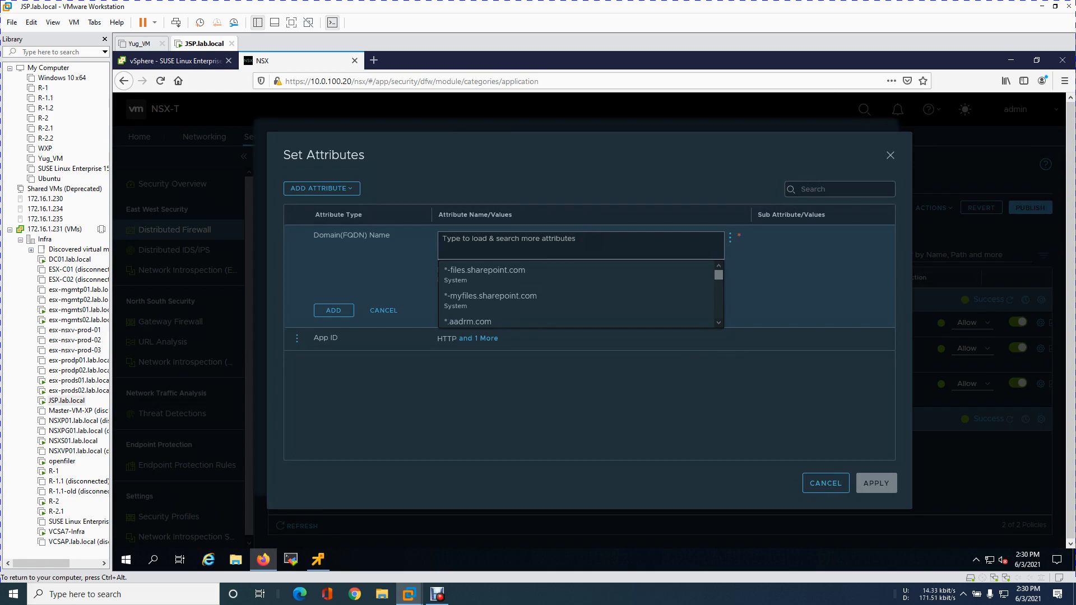
pyautogui.write('*')
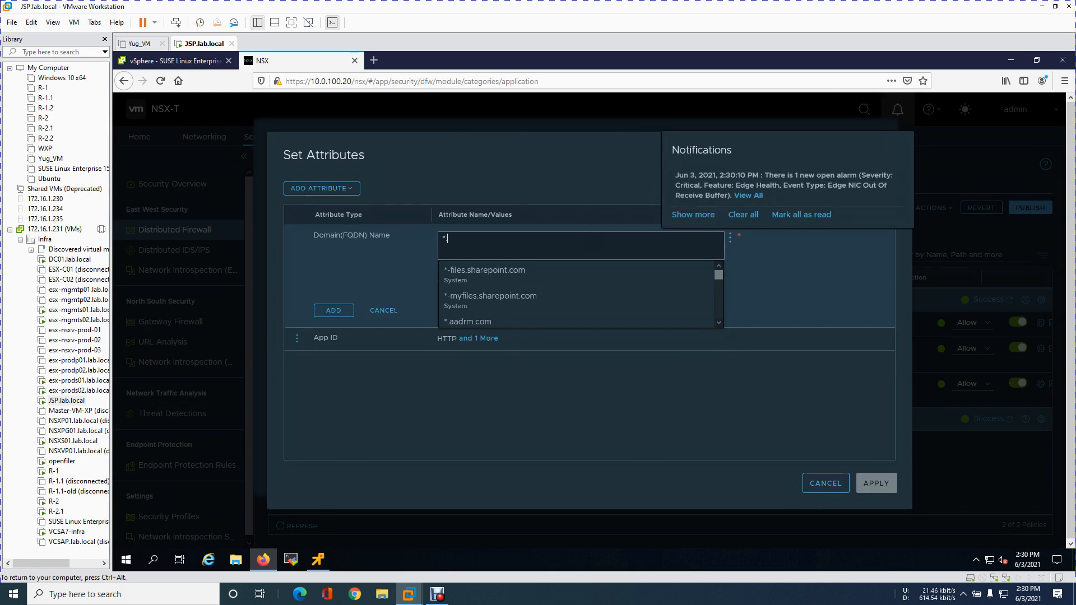
pyautogui.write('.googl')
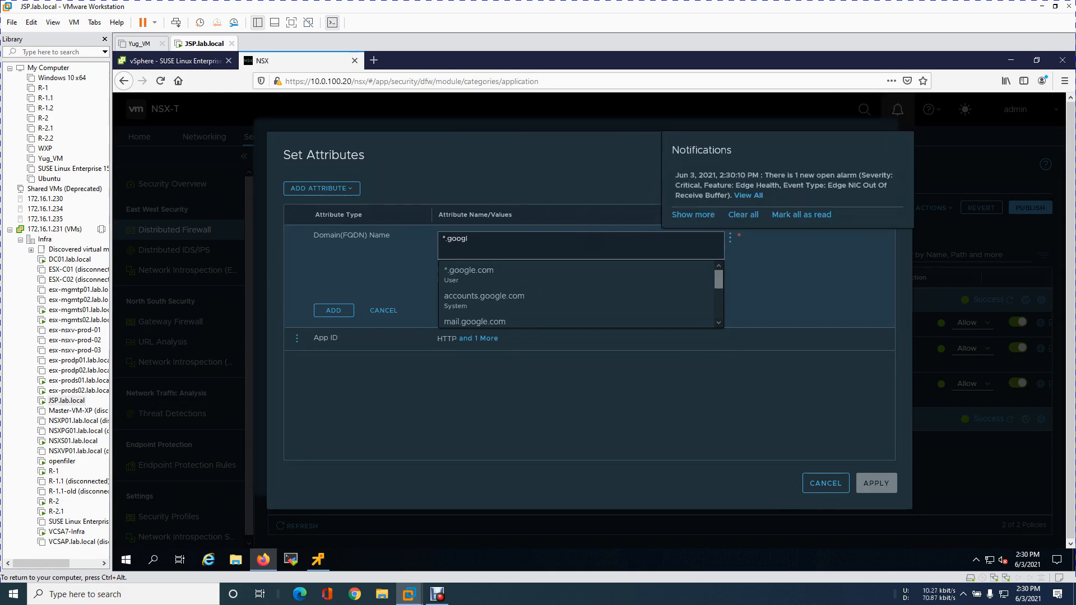
pyautogui.click(508, 274)
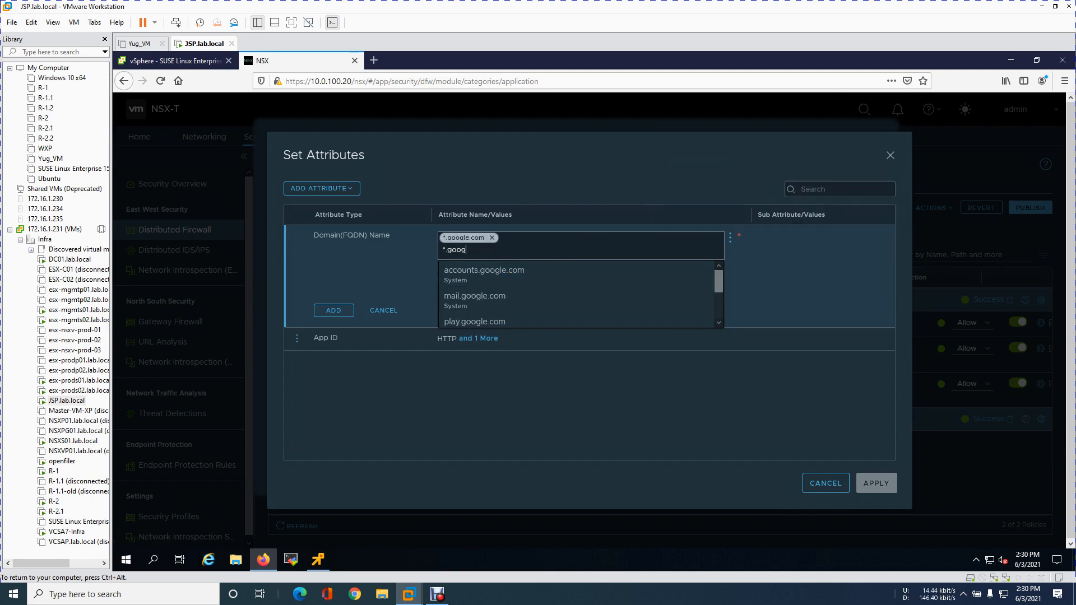
pyautogui.press('BackSpace')
pyautogui.press('BackSpace')
pyautogui.press('BackSpace')
pyautogui.write('*.yahoo')
pyautogui.click(470, 270)
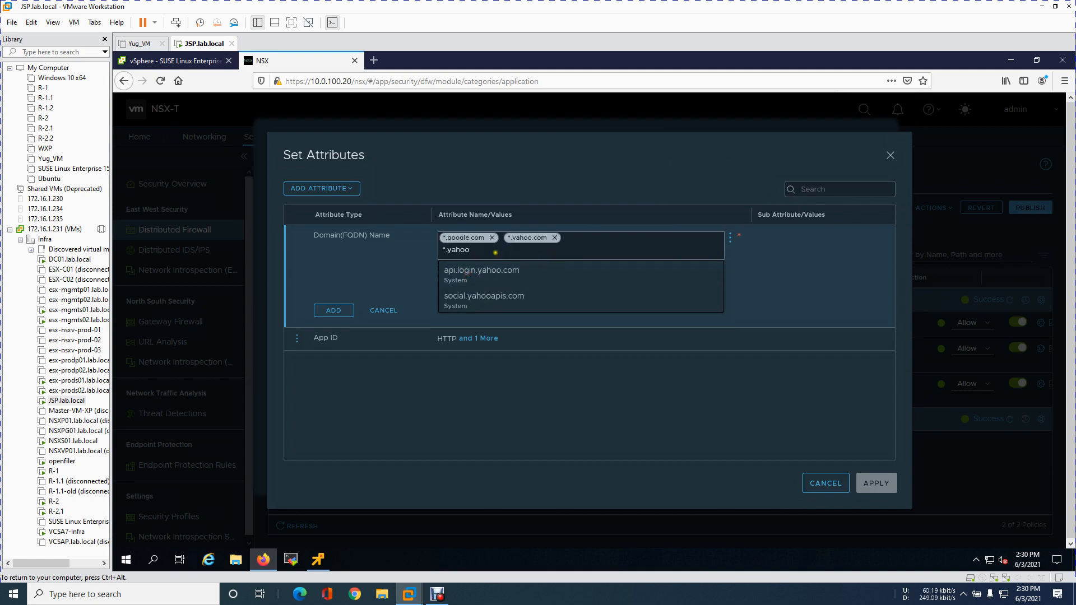
# Include *.vmware.com in the domain values and add the Domain(FQDN) Name attribute to the context profile
pyautogui.press('BackSpace')
pyautogui.press('BackSpace')
pyautogui.write('vmware')
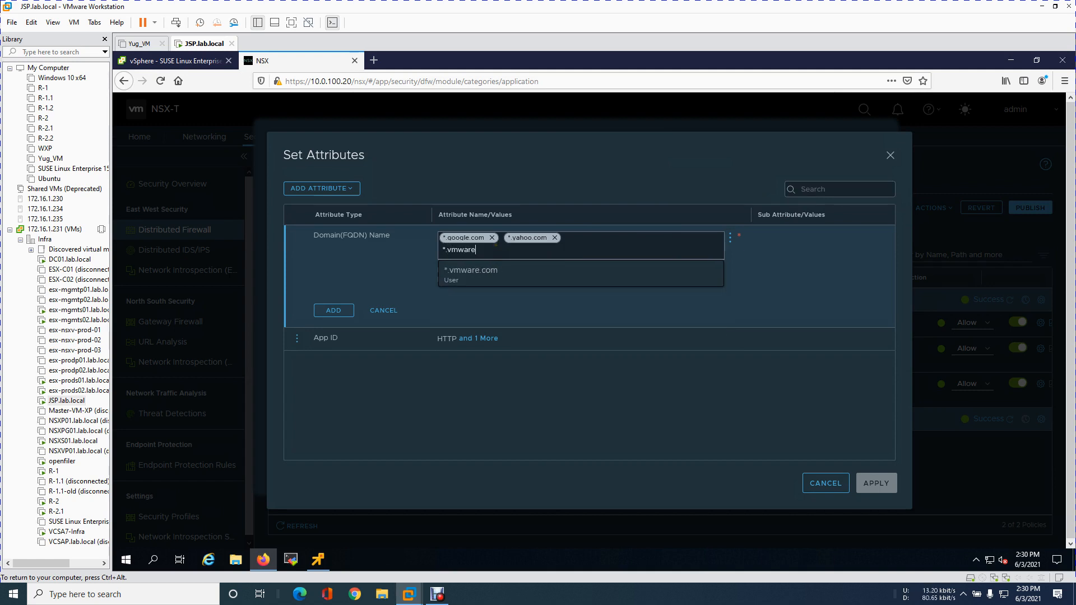
pyautogui.click(472, 273)
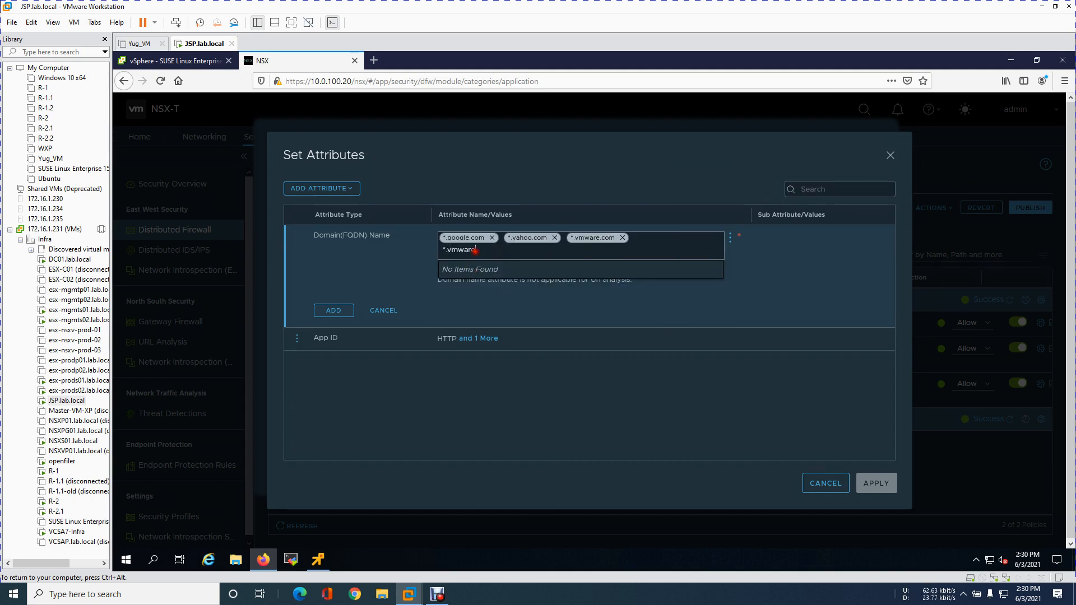
pyautogui.press('BackSpace')
pyautogui.click(390, 254)
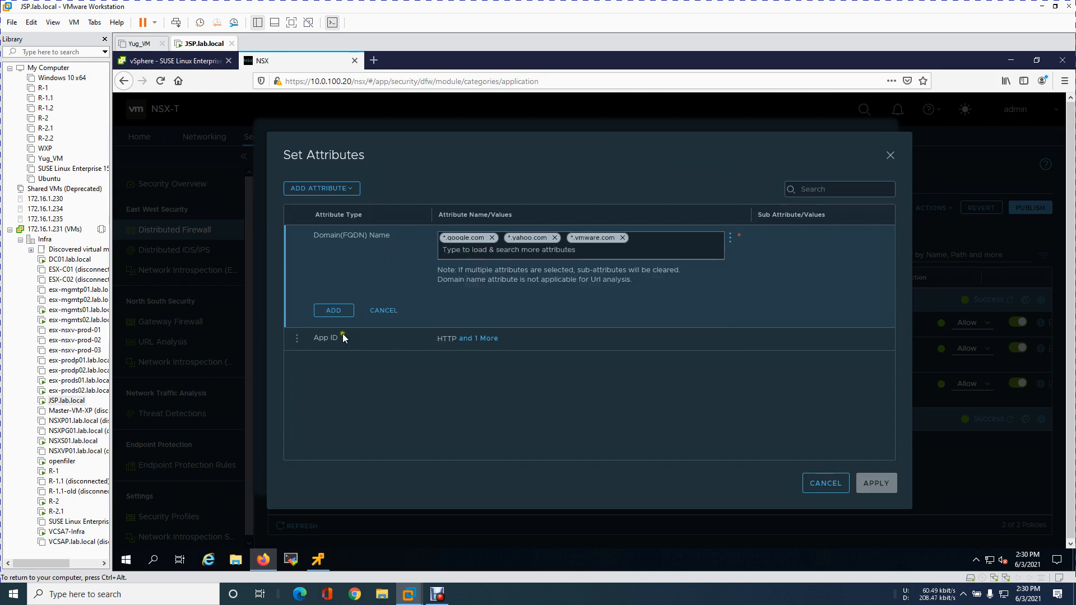
pyautogui.click(336, 316)
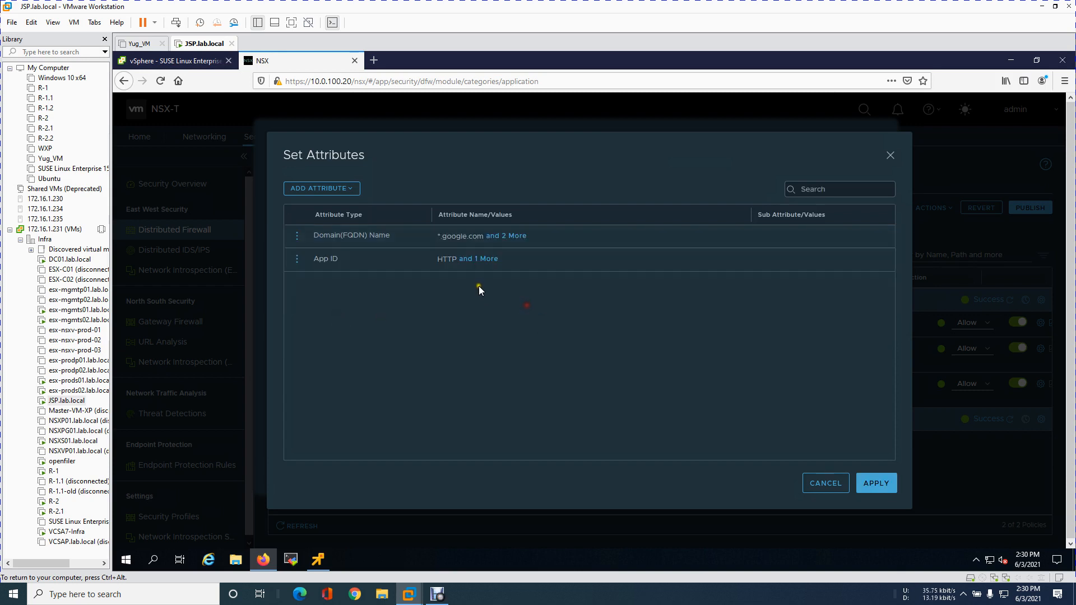
# Review the values of the Domain(FQDN) Name and App ID attributes, and apply them to the context profile
pyautogui.click(507, 242)
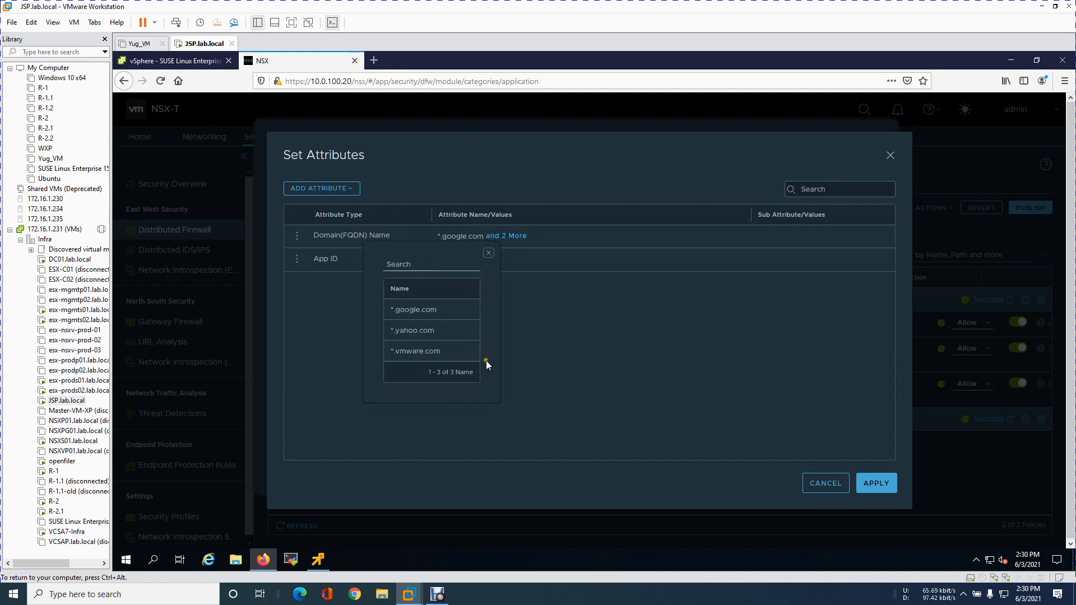
pyautogui.click(600, 331)
pyautogui.click(488, 263)
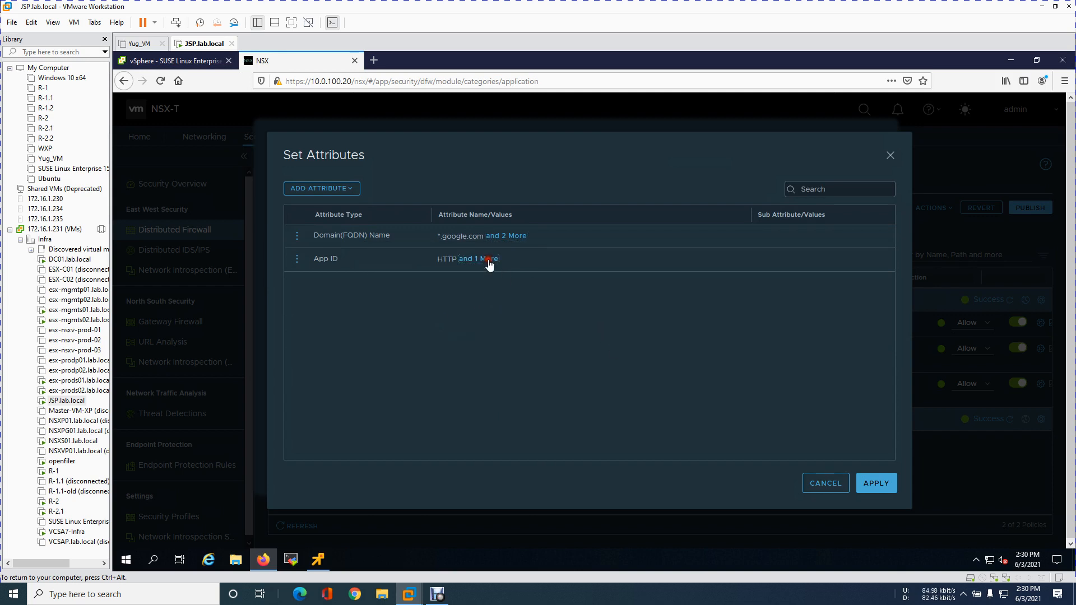
pyautogui.click(506, 343)
pyautogui.click(872, 485)
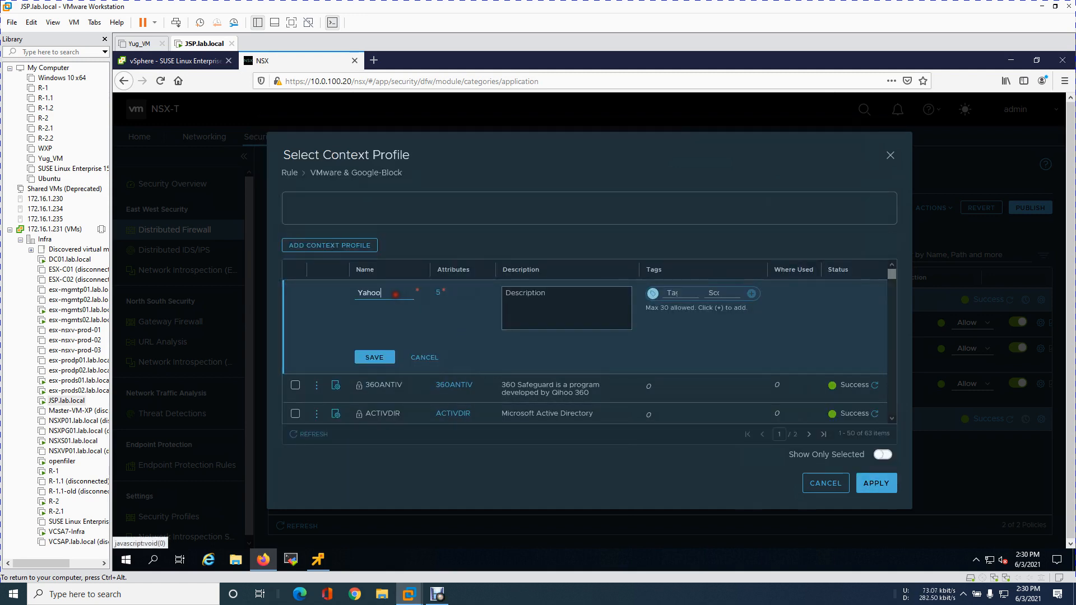
# Rename the context profile as Block-Google/VMware/Yahoo, save it, and apply it to the VMware & Google-Block rule
pyautogui.press('BackSpace')
pyautogui.press('BackSpace')
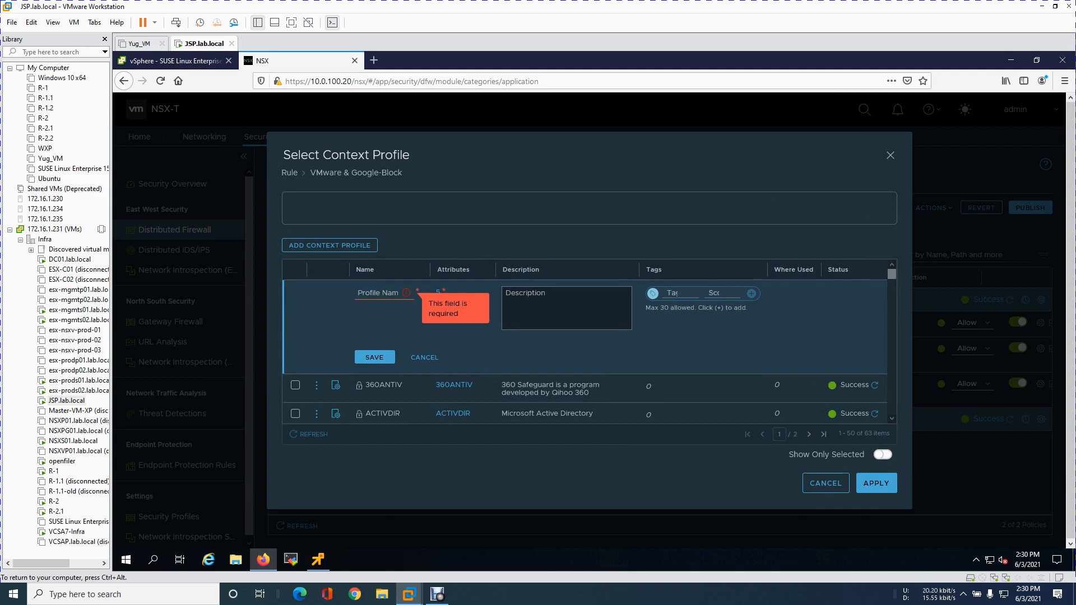
pyautogui.write('Bl')
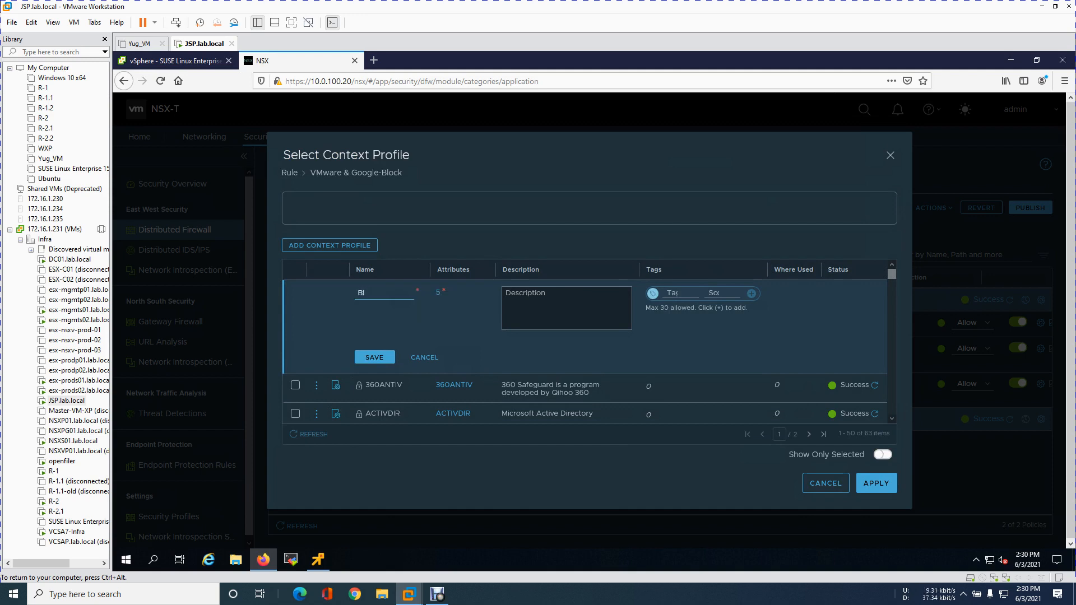
pyautogui.write('ock-Google')
pyautogui.write('/')
pyautogui.write('VMware')
pyautogui.write('/')
pyautogui.write('Yahoo')
pyautogui.click(366, 359)
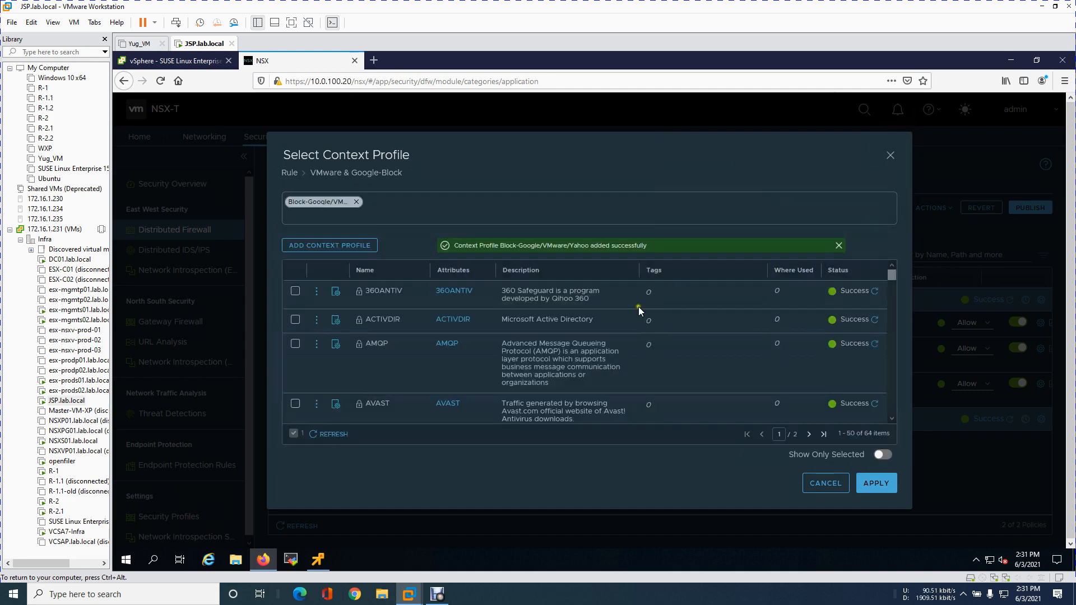
pyautogui.click(876, 483)
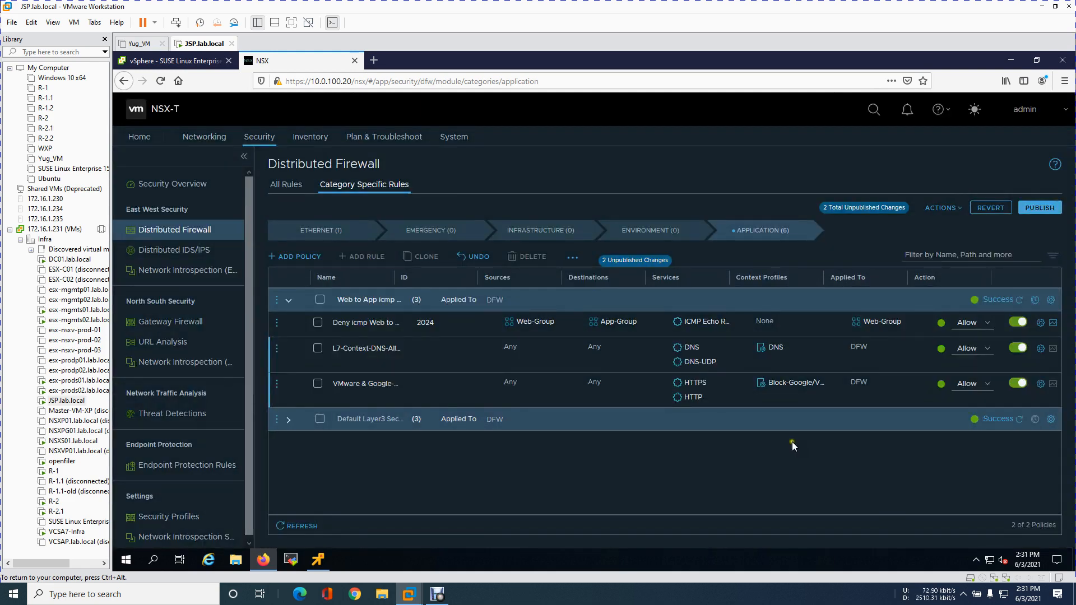
# Set the VMware & Google-Block rule's action to Drop, publish the firewall changes, and refresh the policy status
pyautogui.moveTo(871, 400)
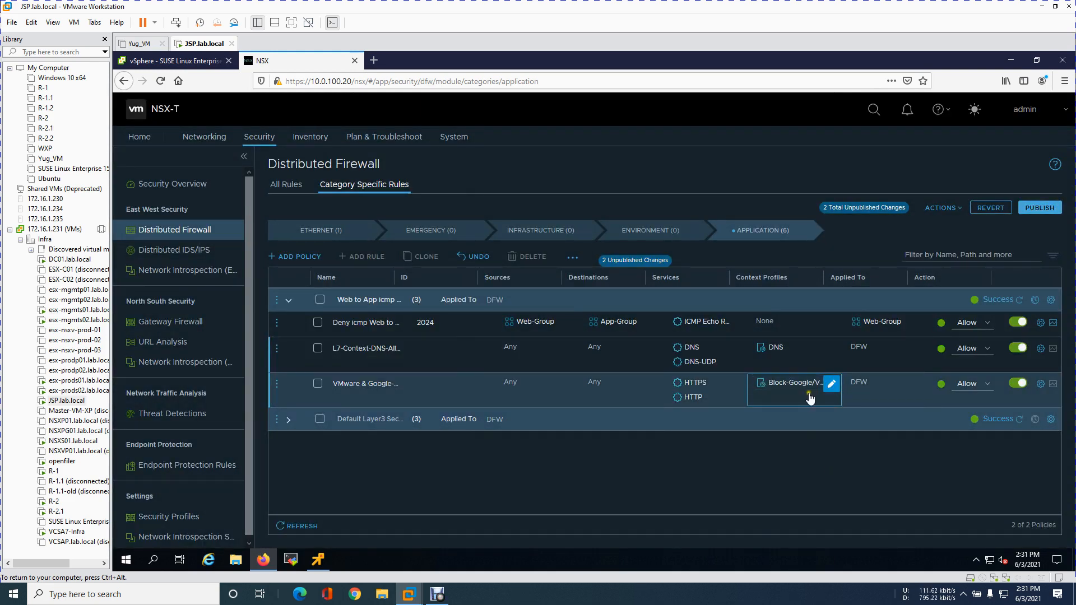
pyautogui.click(975, 384)
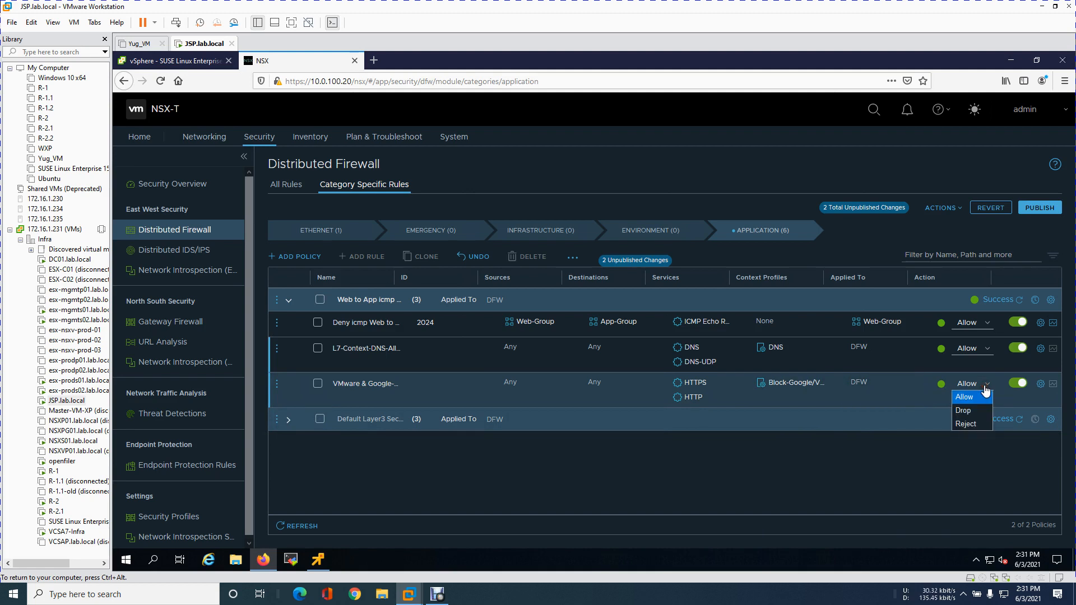
pyautogui.click(979, 412)
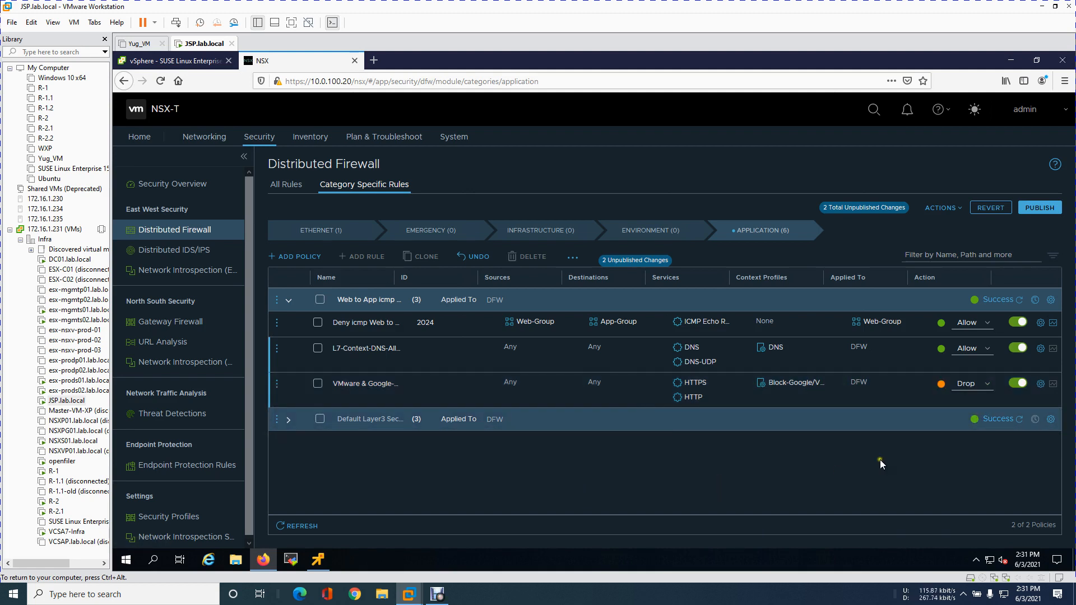
pyautogui.click(1041, 209)
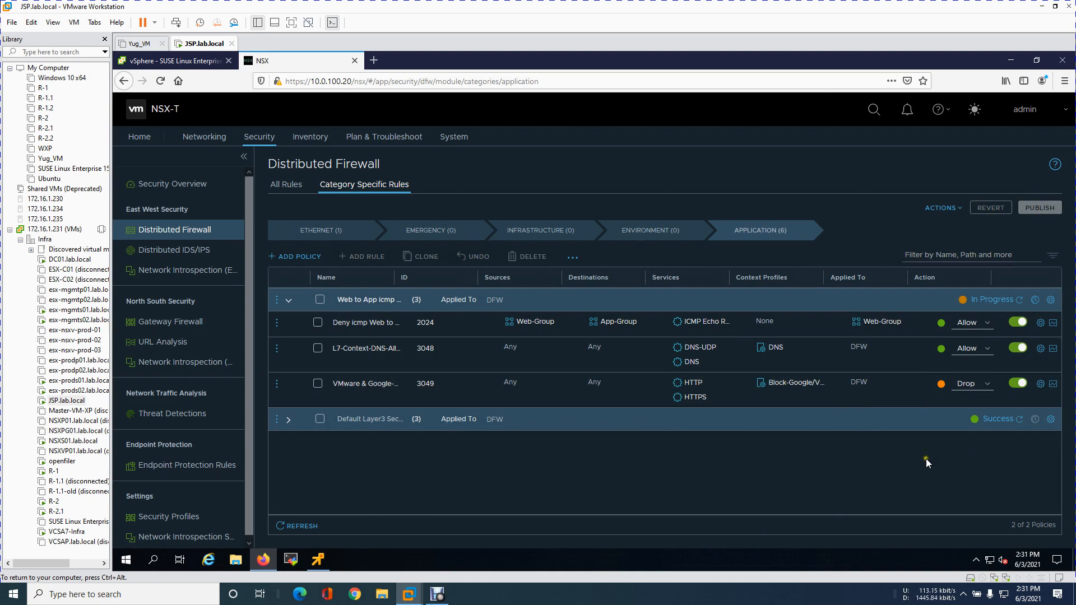
pyautogui.click(1019, 300)
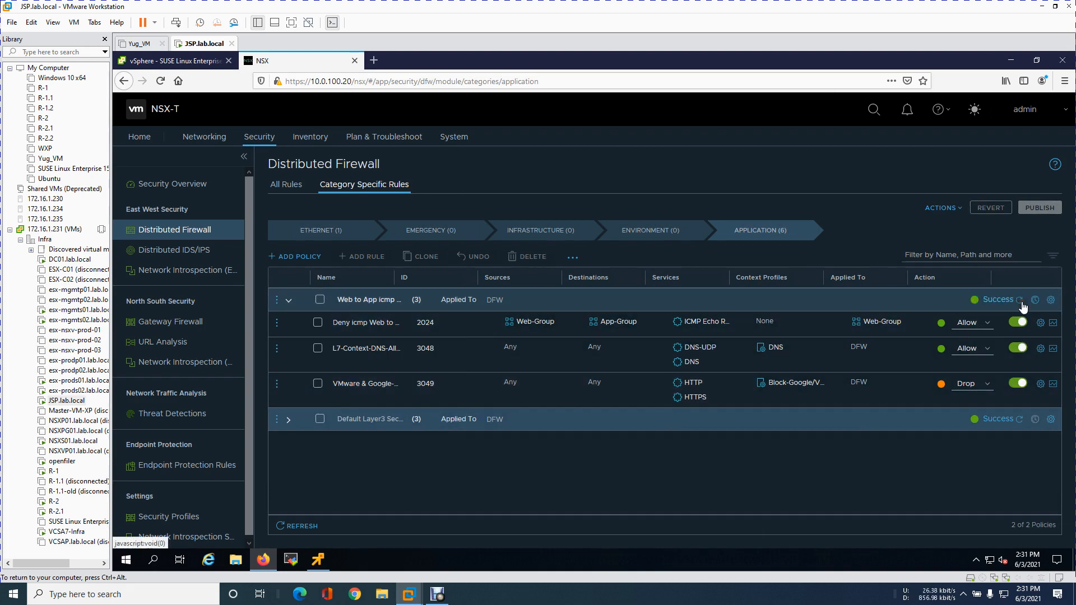
pyautogui.click(684, 457)
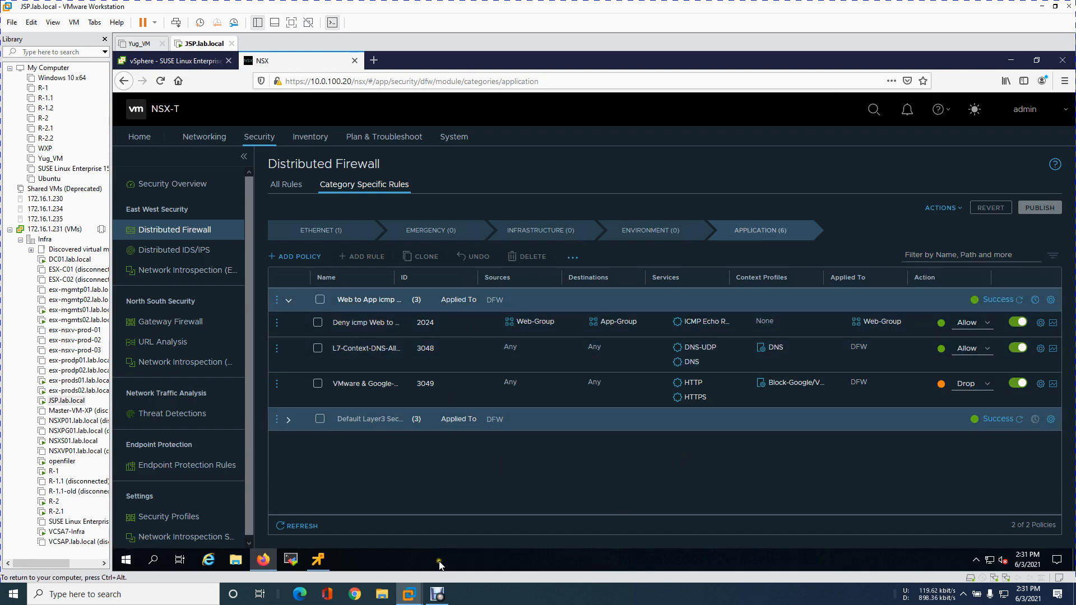
# Switch to the vSphere Client, open the SUSE Linux Enterprise-User04 remote console, and unlock it with the account password
pyautogui.click(177, 61)
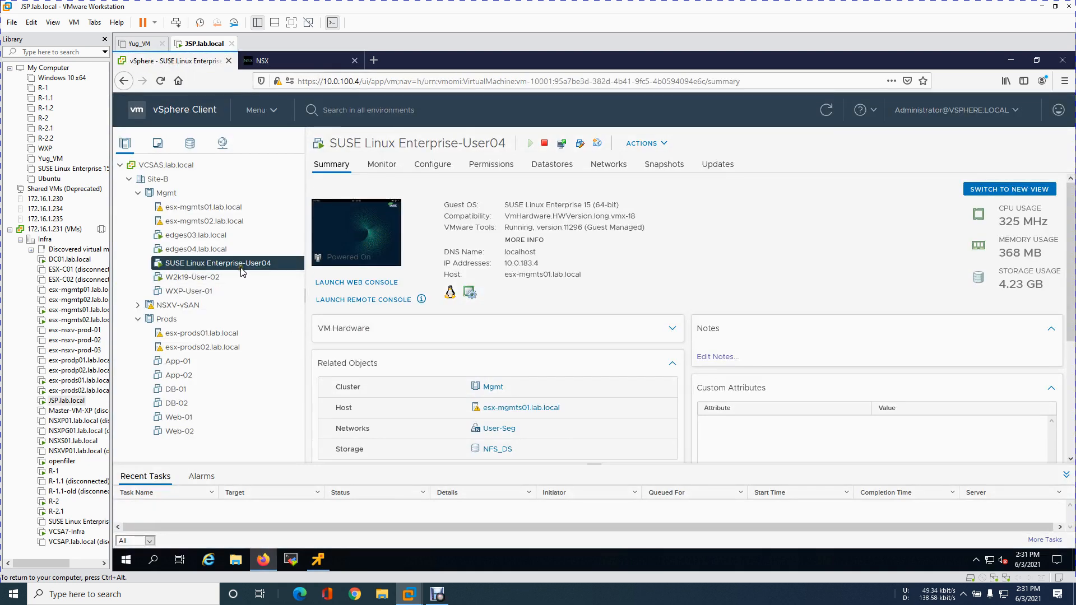
pyautogui.click(352, 258)
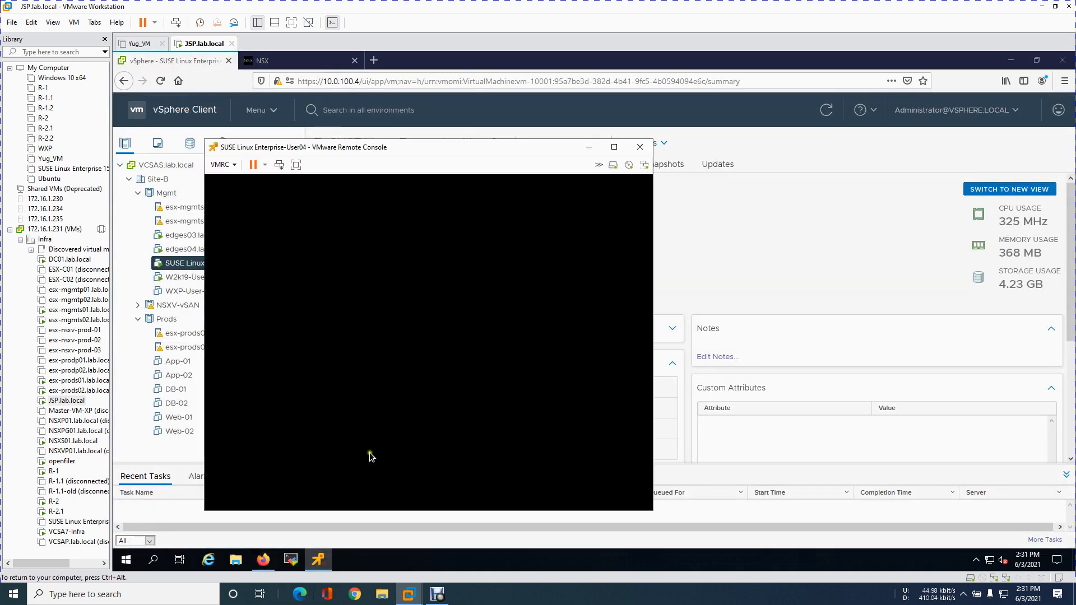
pyautogui.click(438, 343)
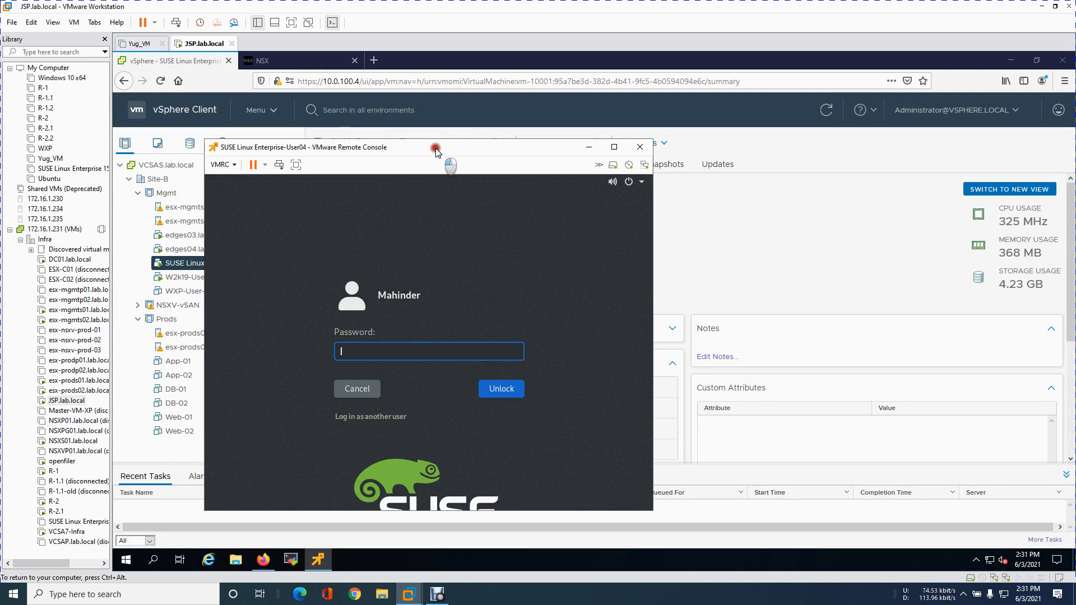
pyautogui.moveTo(713, 172); pyautogui.dragTo(802, 162)
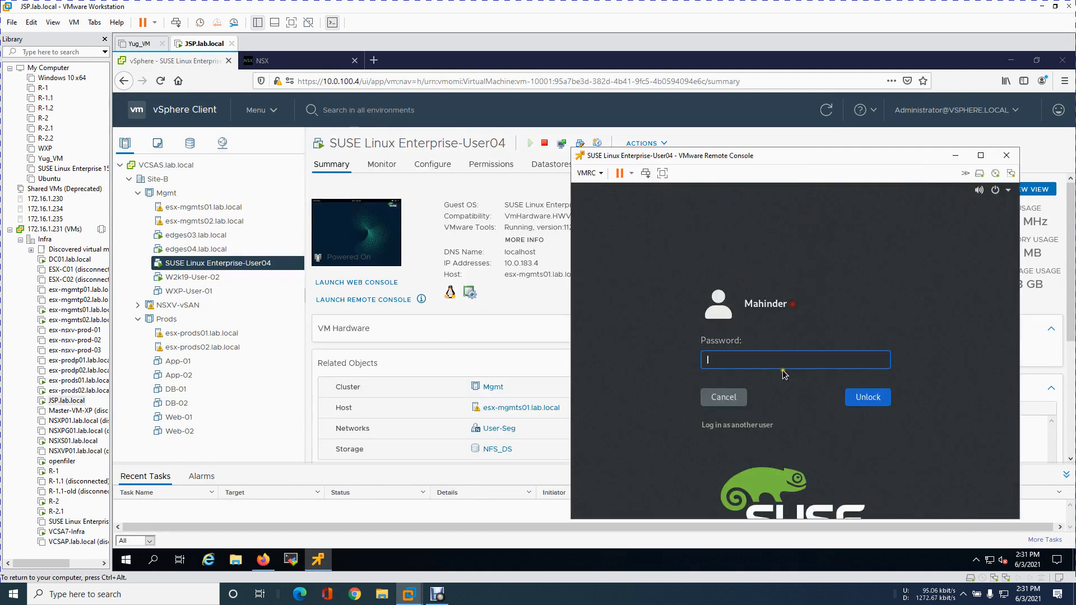
pyautogui.write('••••••')
pyautogui.press('Return')
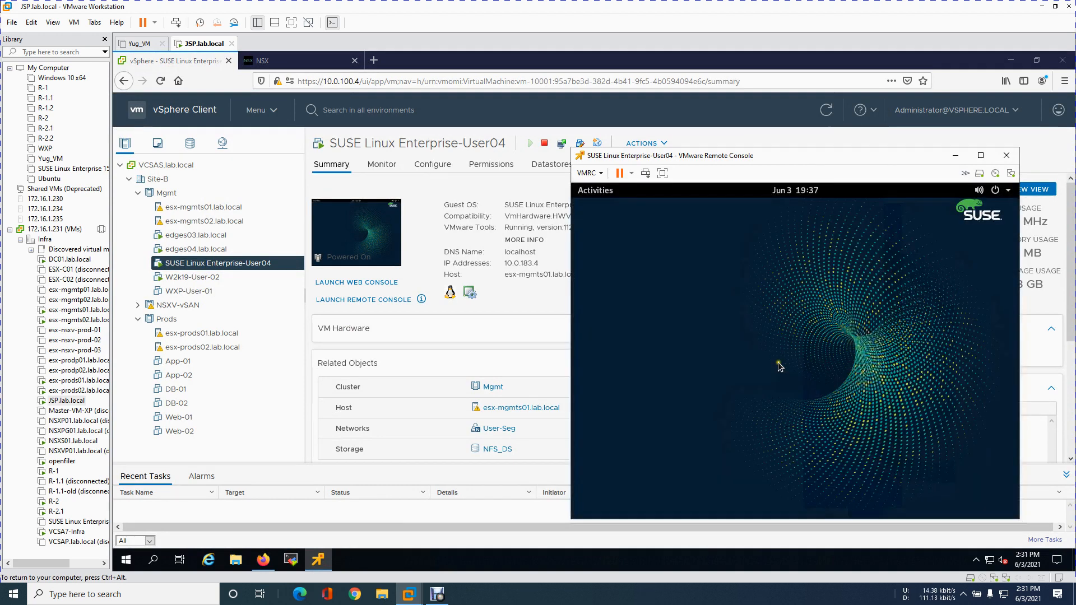
# Open a terminal on the SUSE Linux virtual machine
pyautogui.click(606, 194)
pyautogui.click(598, 444)
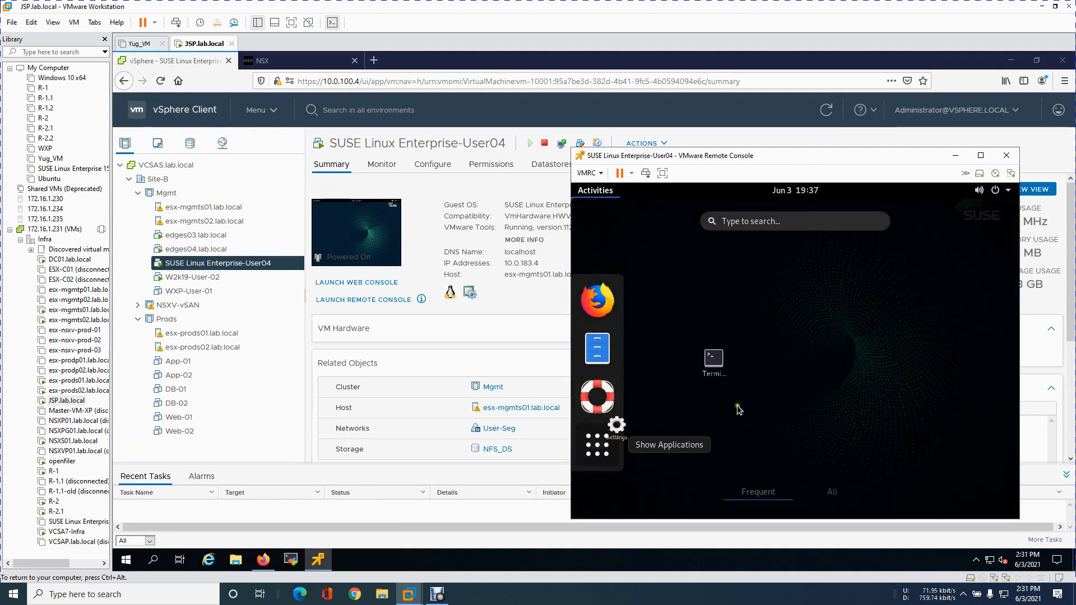
pyautogui.click(822, 279)
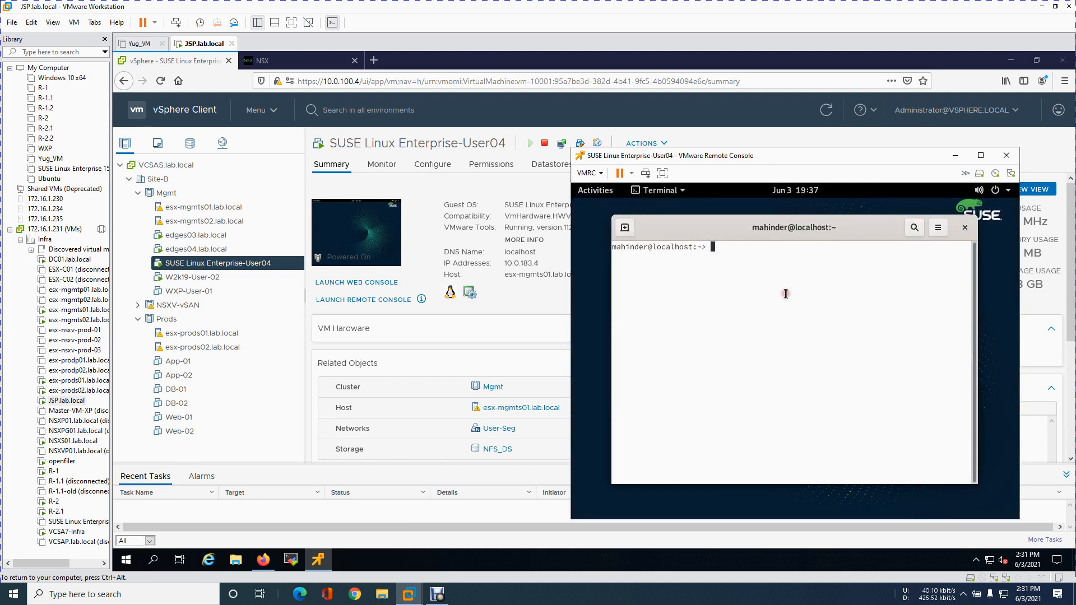
# Try to ping 10.0.183.1.1 from the terminal
pyautogui.press('Return')
pyautogui.press('Return')
pyautogui.press('Return')
pyautogui.write('ping ')
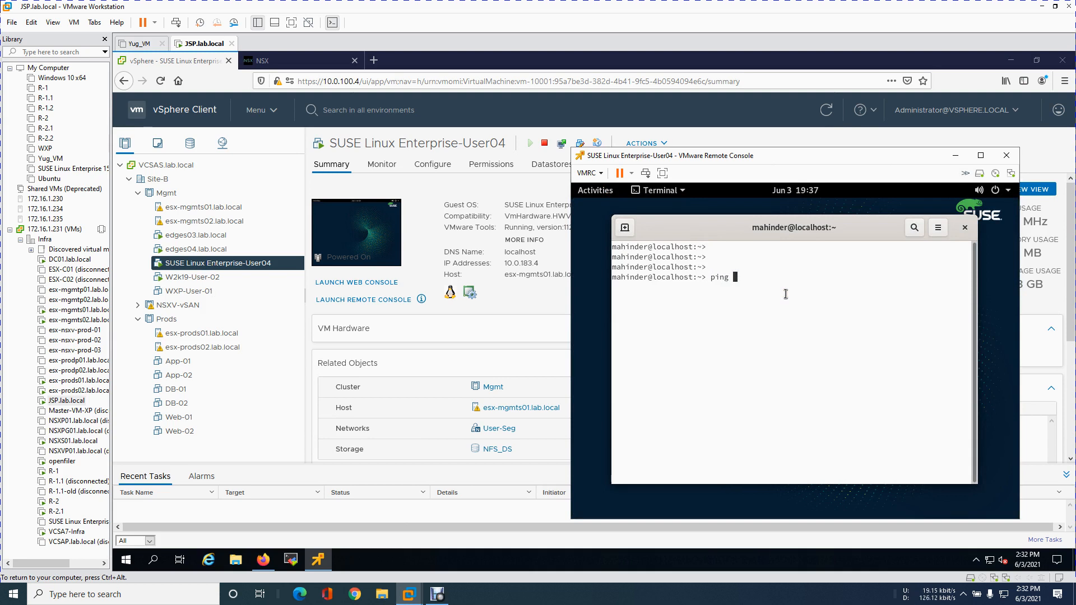
pyautogui.write('10.0.183.1.1')
pyautogui.press('Return')
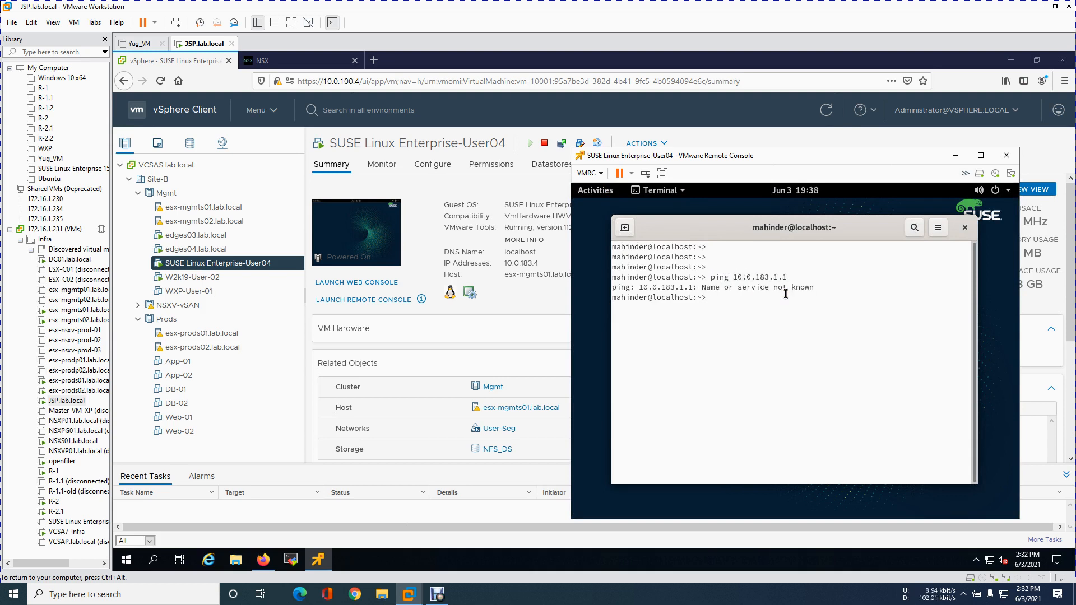
# Rerun the ping with the address corrected to 10.0.183.1, and stop it after a few replies
pyautogui.press('Up')
pyautogui.press('BackSpace')
pyautogui.press('BackSpace')
pyautogui.press('Return')
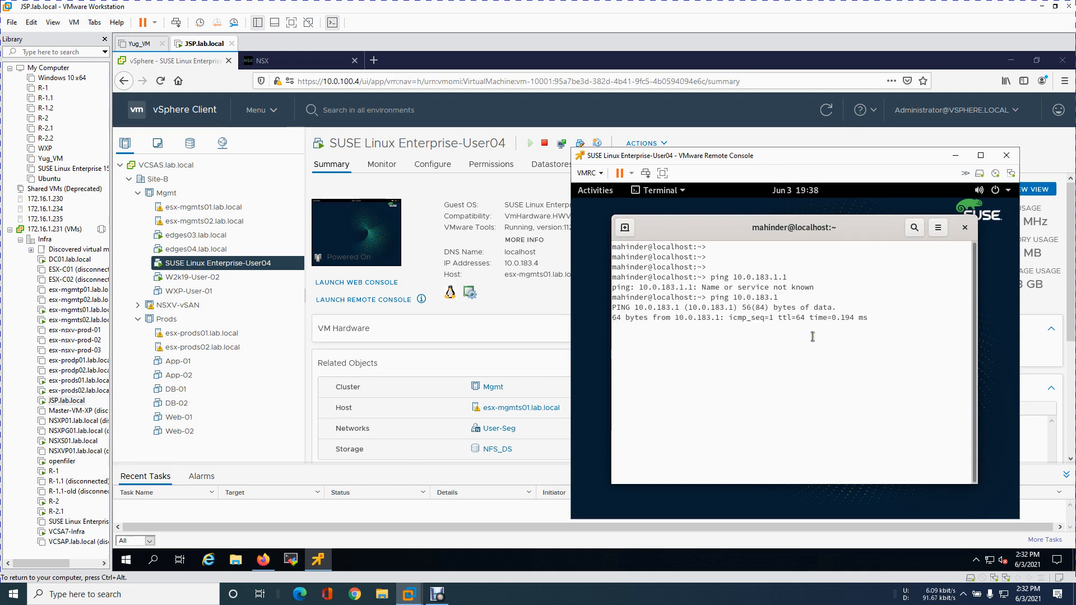
pyautogui.hotkey('ctrl', 'c')
pyautogui.write('ping')
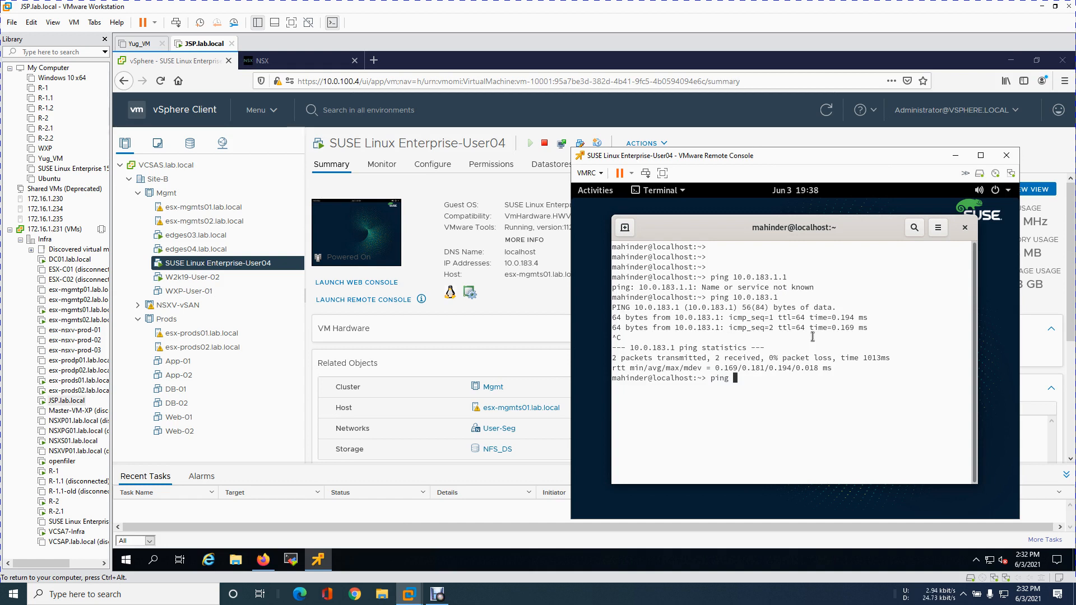
pyautogui.write(' www.cisco.com')
pyautogui.press('Return')
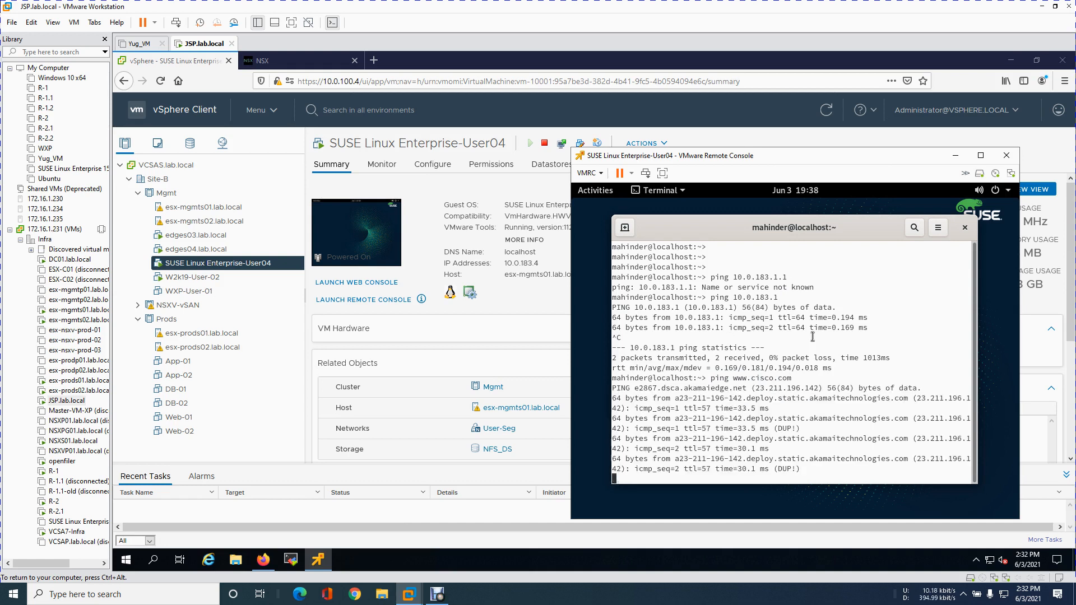
pyautogui.hotkey('ctrl', 'c')
pyautogui.press('Return')
pyautogui.press('Return')
pyautogui.press('Return')
pyautogui.press('Return')
pyautogui.press('Return')
pyautogui.press('Return')
pyautogui.press('Return')
pyautogui.press('Return')
pyautogui.press('Return')
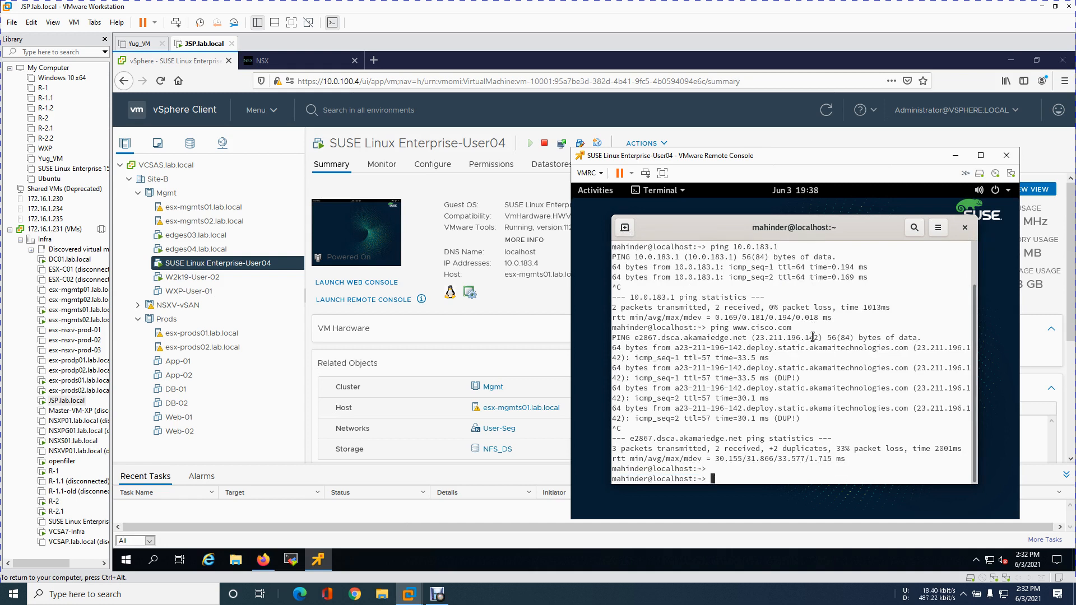
pyautogui.press('Return')
pyautogui.press('Return')
pyautogui.press('Return')
pyautogui.press('Return')
pyautogui.press('Return')
pyautogui.press('Return')
pyautogui.press('Return')
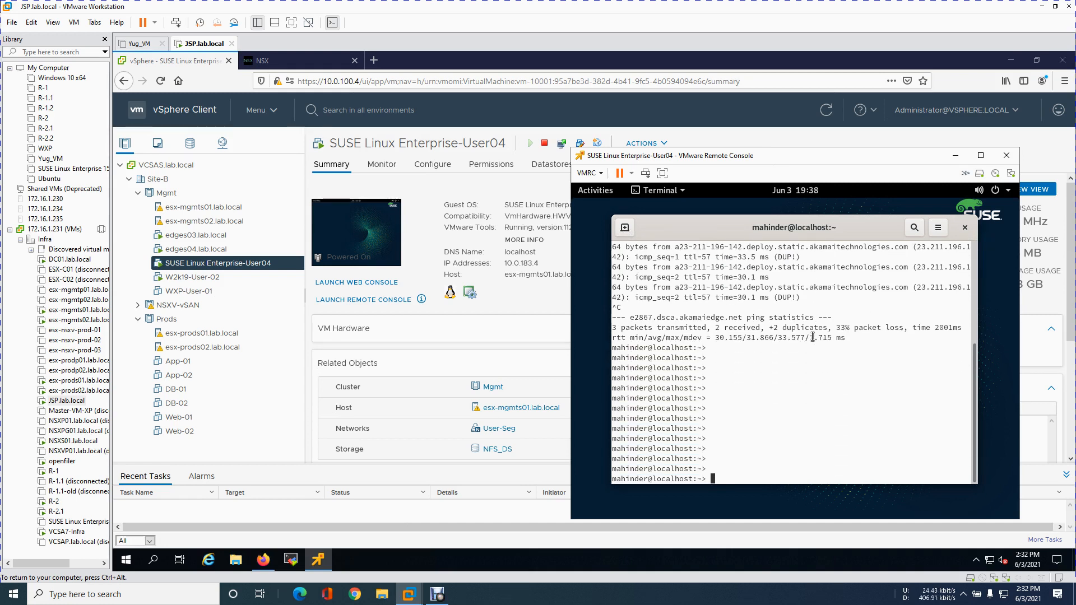
pyautogui.write('curl -I')
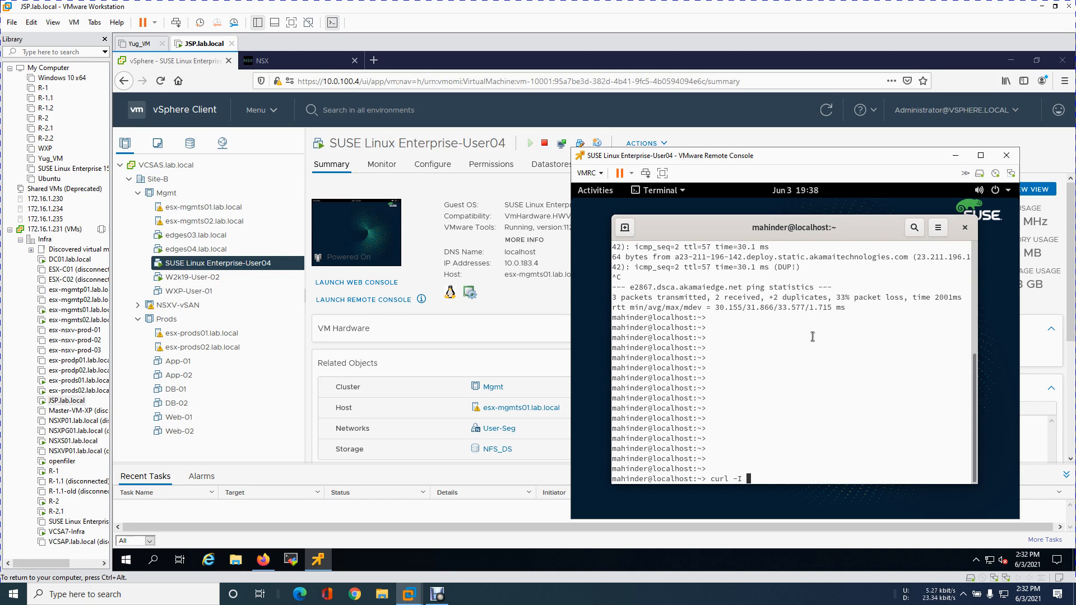
pyautogui.write('h')
pyautogui.write('ww.cisco.com')
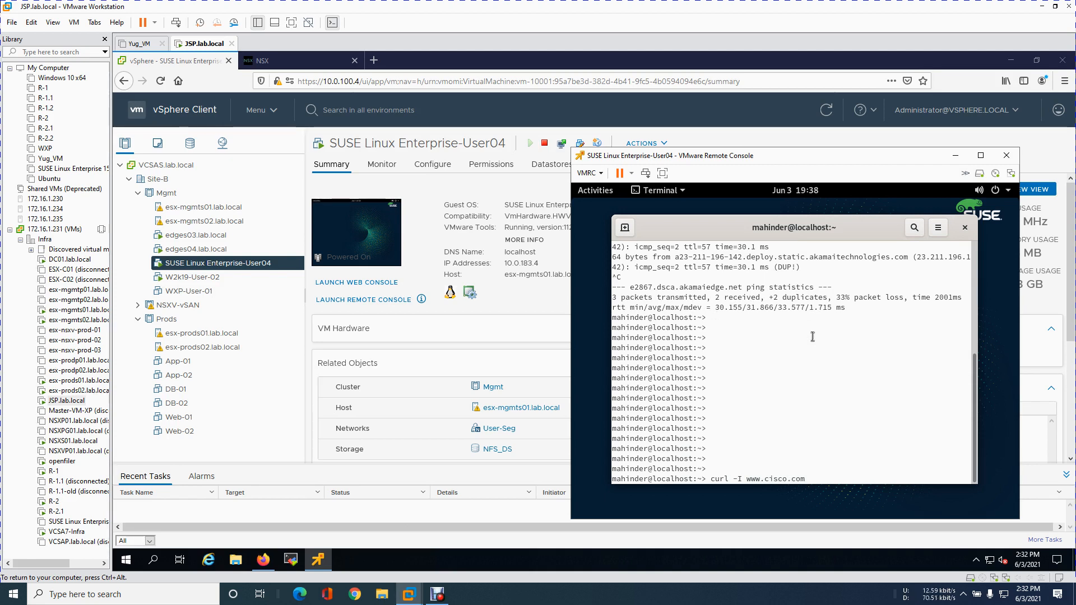
pyautogui.press('Return')
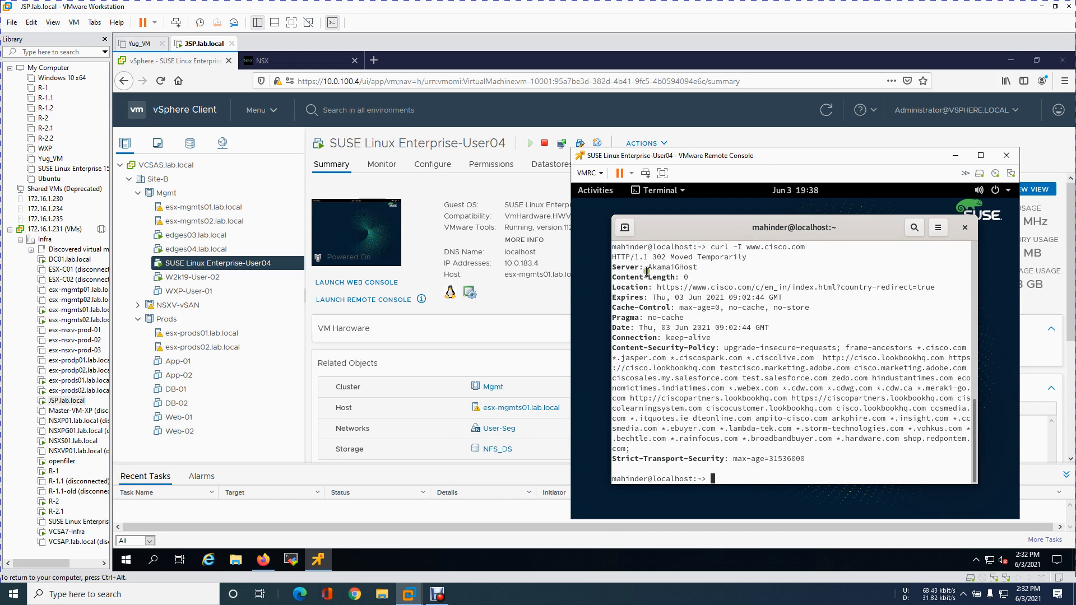
pyautogui.moveTo(651, 268); pyautogui.dragTo(714, 271)
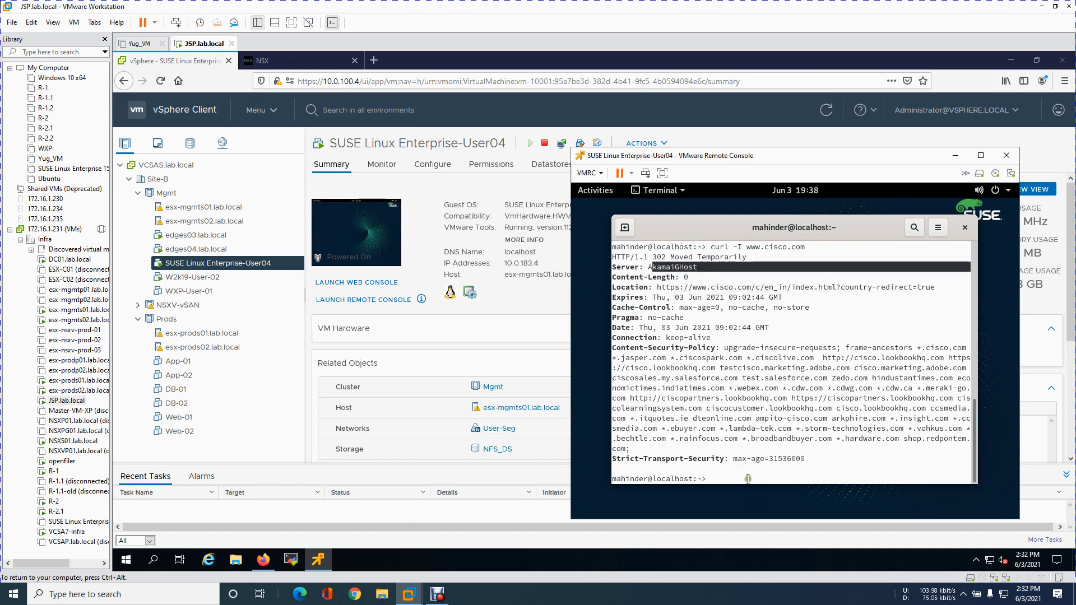
pyautogui.click(864, 465)
pyautogui.press('Up')
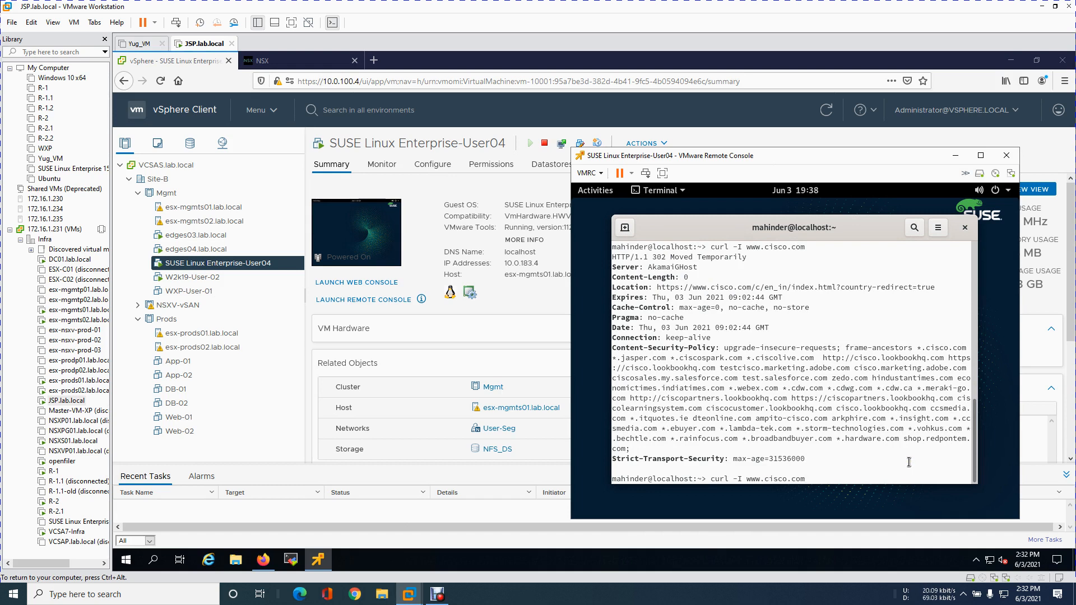
pyautogui.press('BackSpace')
pyautogui.press('BackSpace')
pyautogui.press('BackSpace')
pyautogui.press('BackSpace')
pyautogui.press('BackSpace')
pyautogui.press('BackSpace')
pyautogui.press('BackSpace')
pyautogui.press('BackSpace')
pyautogui.write('vmware.com')
pyautogui.press('Return')
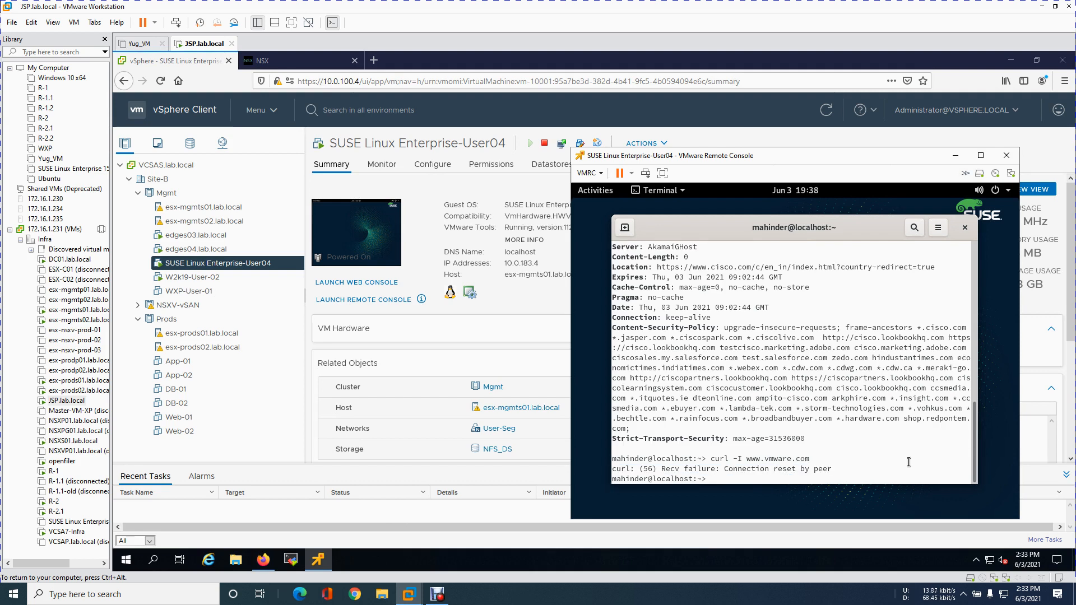
pyautogui.moveTo(751, 469); pyautogui.dragTo(829, 469)
pyautogui.press('Up')
pyautogui.press('BackSpace')
pyautogui.press('BackSpace')
pyautogui.write('google')
pyautogui.press('Return')
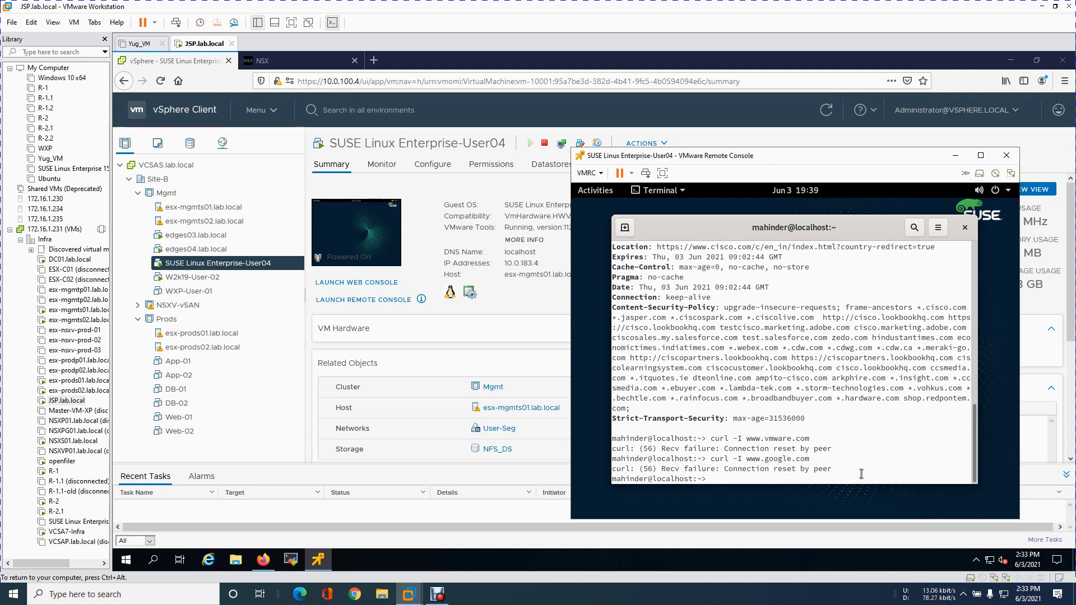
pyautogui.press('Up')
pyautogui.press('Left')
pyautogui.press('Left')
pyautogui.press('Left')
pyautogui.press('BackSpace')
pyautogui.press('BackSpace')
pyautogui.press('BackSpace')
pyautogui.press('BackSpace')
pyautogui.press('BackSpace')
pyautogui.press('BackSpace')
pyautogui.write('yahoo')
pyautogui.press('Return')
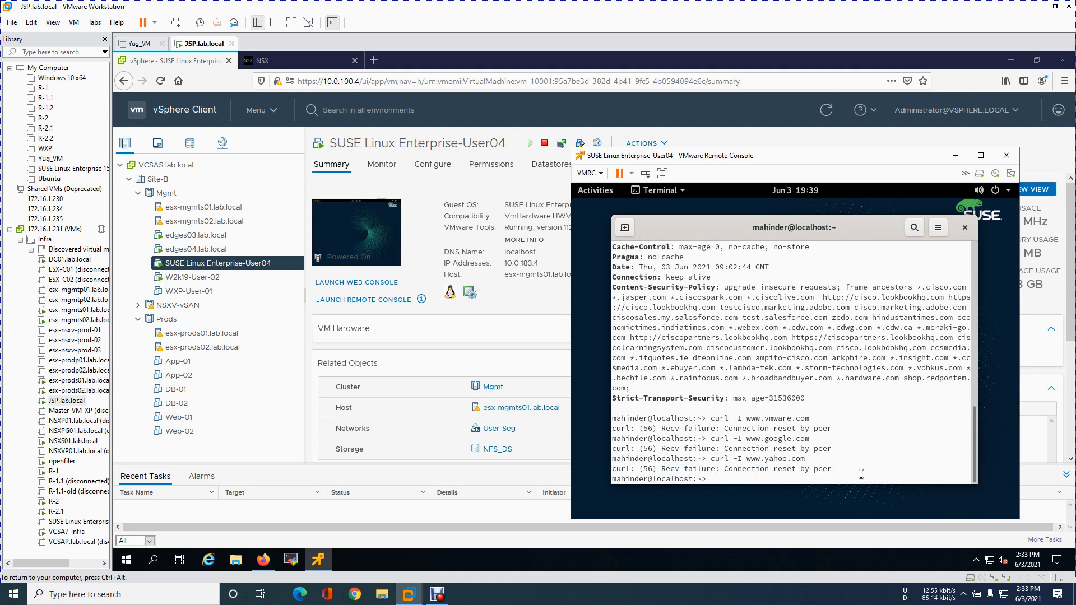
pyautogui.press('Up')
pyautogui.press('Left')
pyautogui.press('Left')
pyautogui.press('Left')
pyautogui.press('BackSpace')
pyautogui.press('BackSpace')
pyautogui.press('BackSpace')
pyautogui.press('BackSpace')
pyautogui.press('BackSpace')
pyautogui.write('mantra')
pyautogui.press('Return')
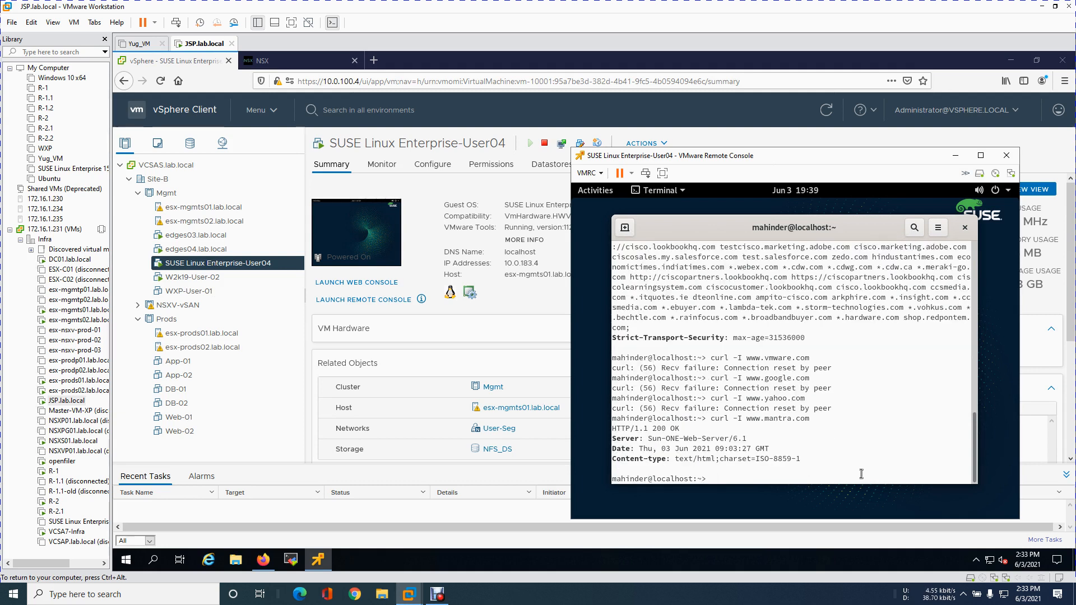
pyautogui.moveTo(656, 439); pyautogui.dragTo(752, 449)
pyautogui.click(762, 467)
pyautogui.press('Up')
pyautogui.press('BackSpace')
pyautogui.press('BackSpace')
pyautogui.press('BackSpace')
pyautogui.press('BackSpace')
pyautogui.press('BackSpace')
pyautogui.press('BackSpace')
pyautogui.press('BackSpace')
pyautogui.press('BackSpace')
pyautogui.press('BackSpace')
pyautogui.write('rediff.com')
pyautogui.press('Return')
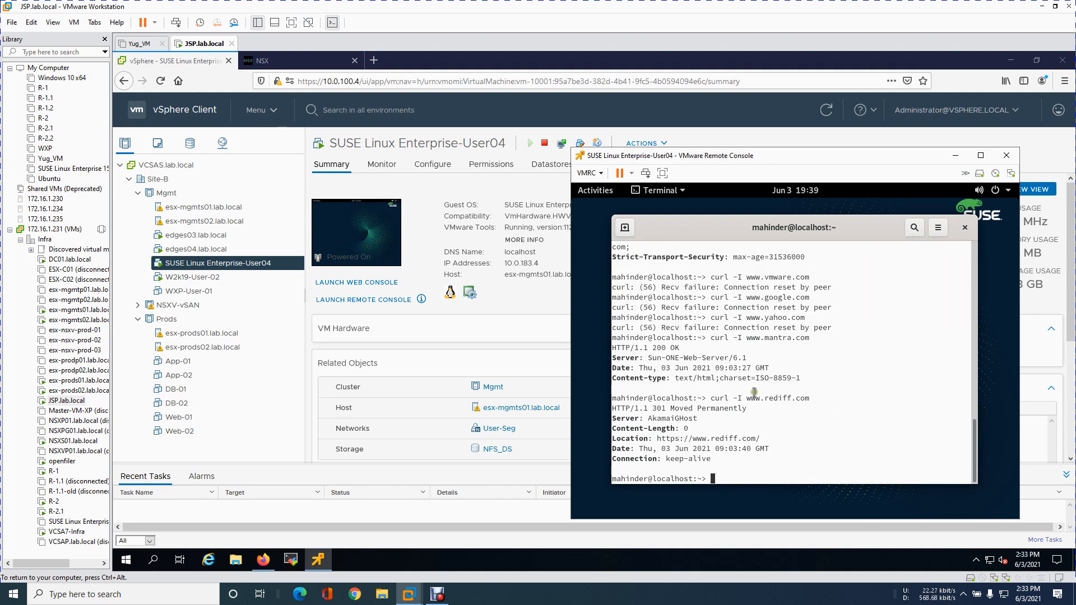
pyautogui.moveTo(679, 441); pyautogui.dragTo(878, 456)
pyautogui.click(887, 449)
# Test a Google subdomain against the drop rule by running curl -I mail.google.com
pyautogui.press('Up')
pyautogui.press('BackSpace')
pyautogui.press('BackSpace')
pyautogui.press('BackSpace')
pyautogui.press('BackSpace')
pyautogui.press('BackSpace')
pyautogui.press('BackSpace')
pyautogui.press('BackSpace')
pyautogui.press('BackSpace')
pyautogui.press('BackSpace')
pyautogui.press('BackSpace')
pyautogui.press('BackSpace')
pyautogui.press('BackSpace')
pyautogui.press('BackSpace')
pyautogui.write('mail')
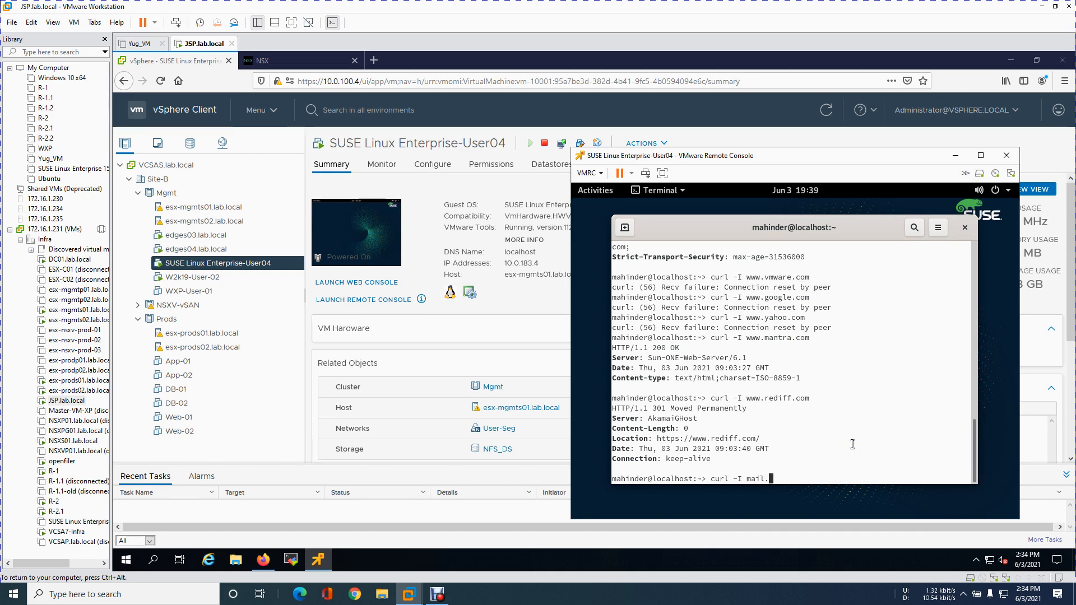
pyautogui.write('.google')
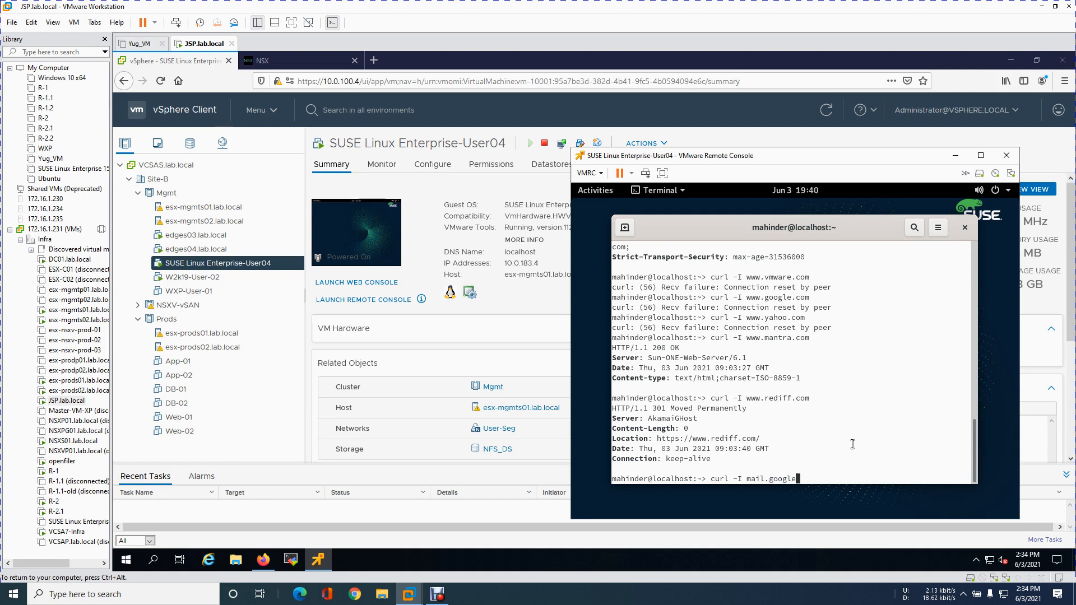
pyautogui.write('.com')
pyautogui.press('Return')
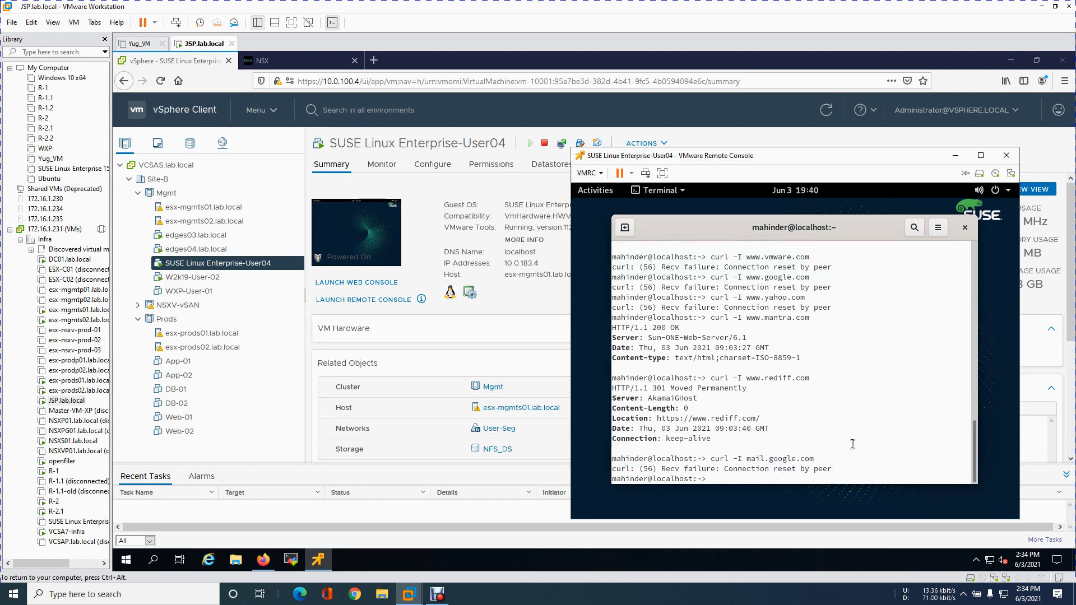